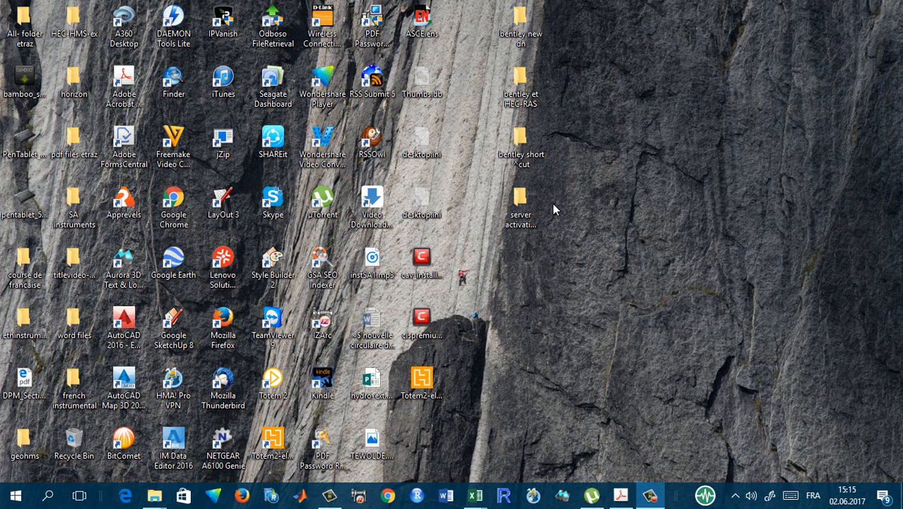
Launch Bentley PondPack V8i from the bentley short ^cut folder and create a new project without Pre/Post-Development analysis scenarios
double_click(520, 148)
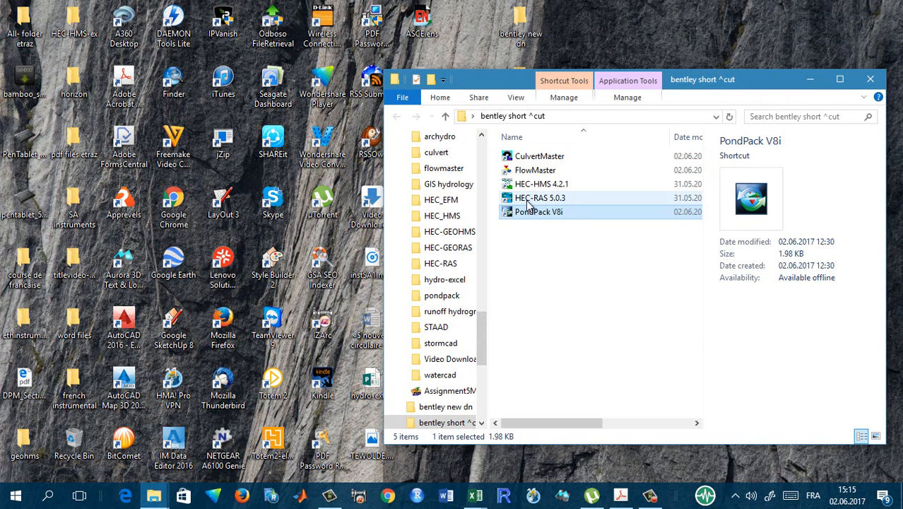
double_click(539, 214)
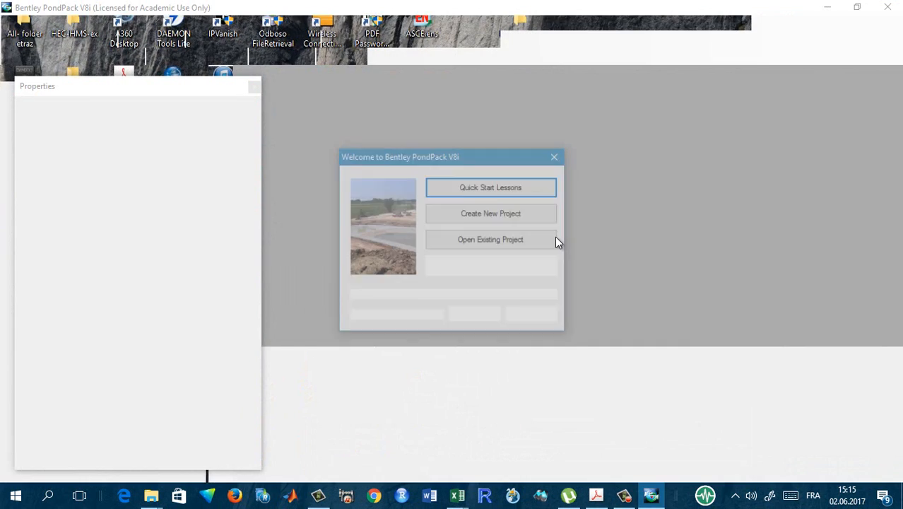
click(521, 216)
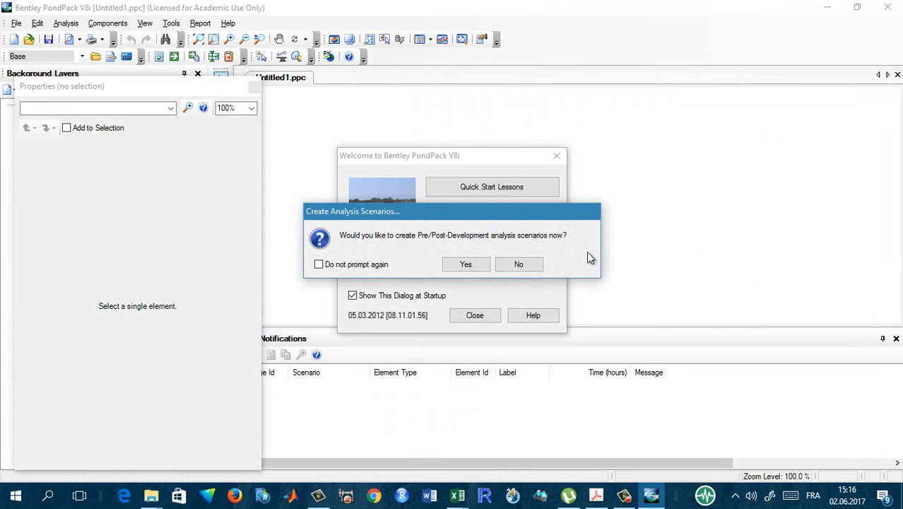
click(531, 270)
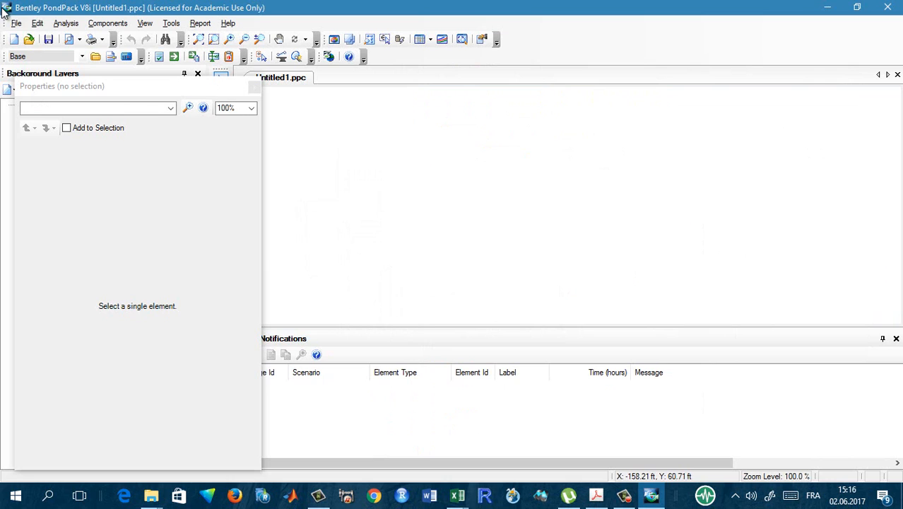
Save the new project as tutorial.ppc in the PondPack documents folder
click(37, 24)
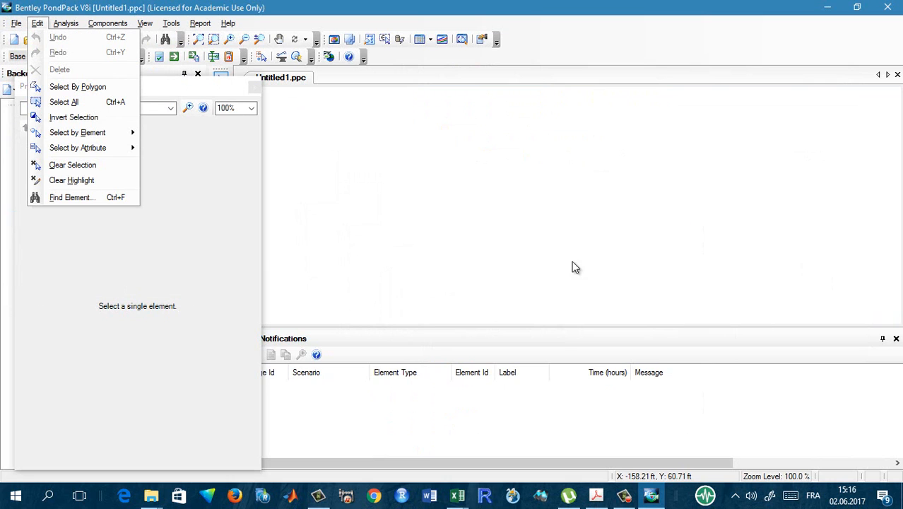
mouse_move(16, 24)
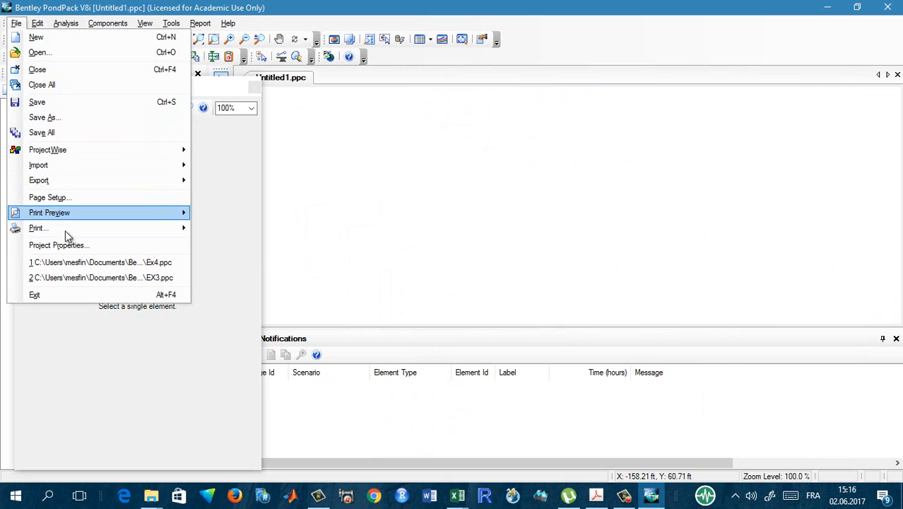
click(60, 117)
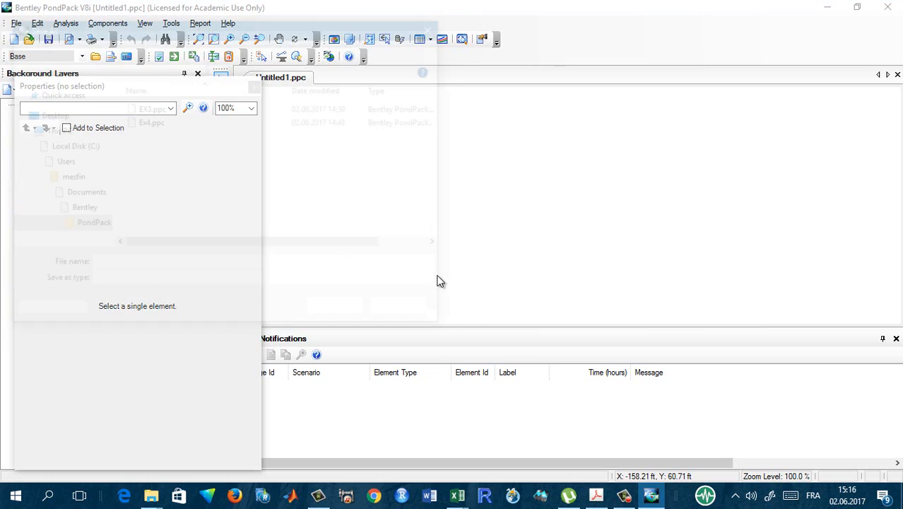
click(124, 264)
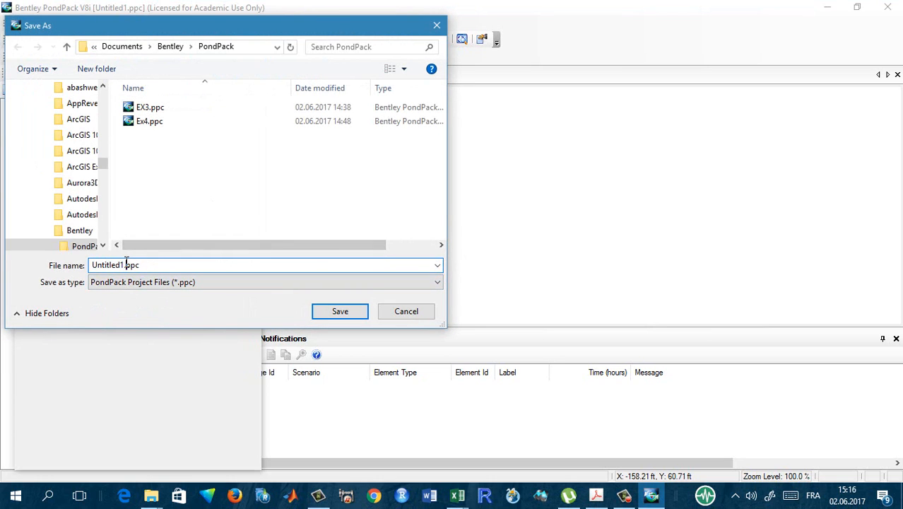
drag(123, 264, 87, 264)
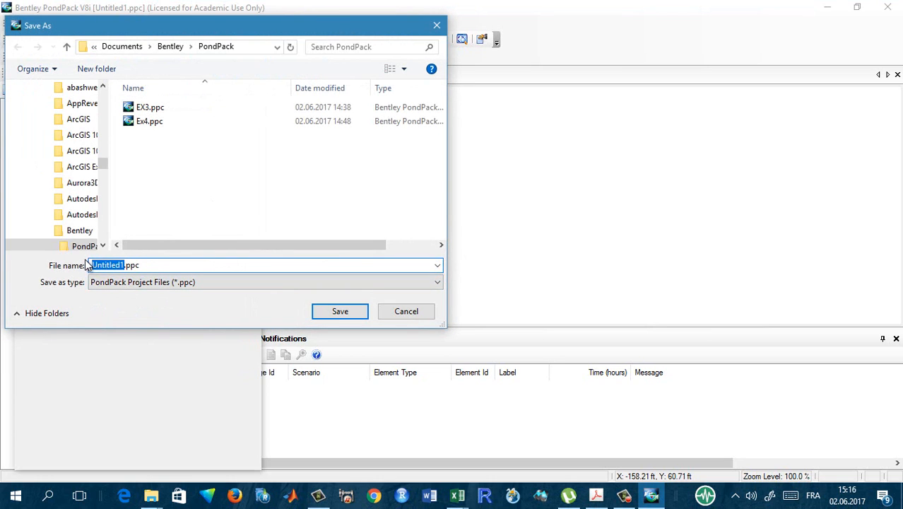
text(tutorial)
click(337, 312)
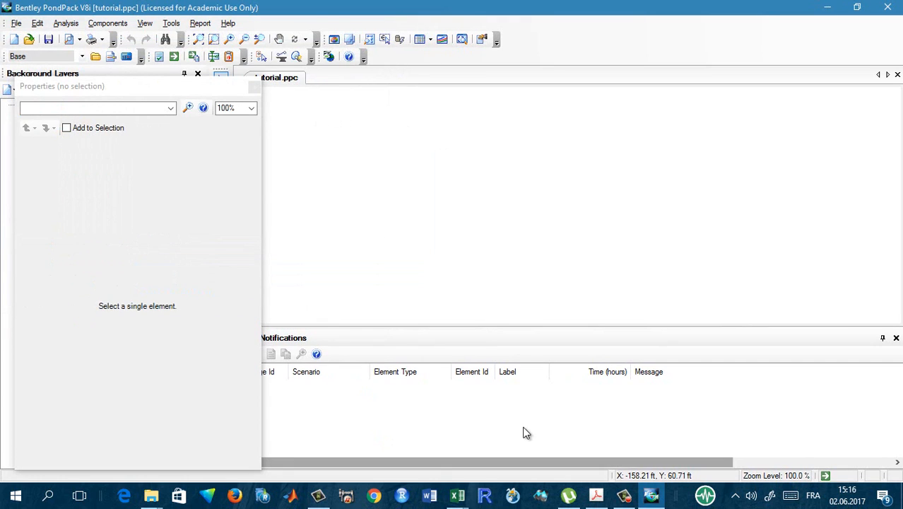
Set the project title to "Tutorial" and enter the engineer's name in the project properties
drag(262, 185, 238, 183)
click(17, 23)
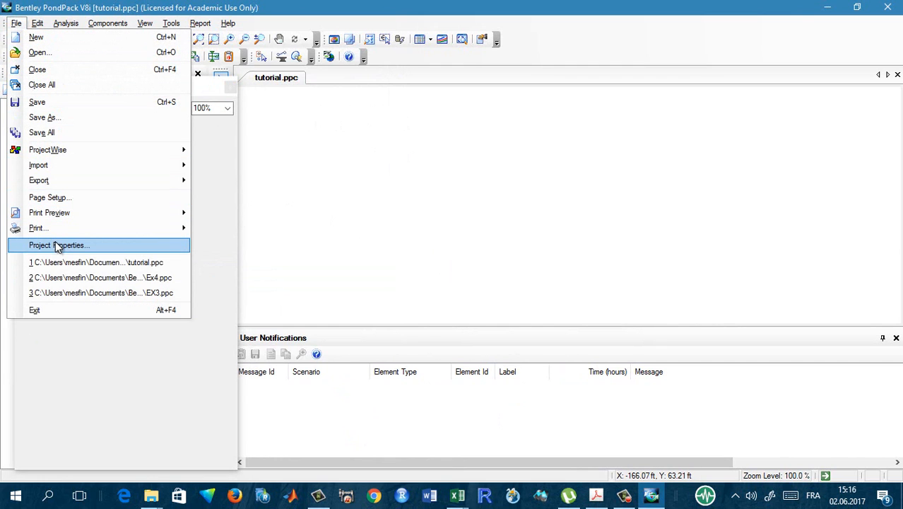
click(62, 248)
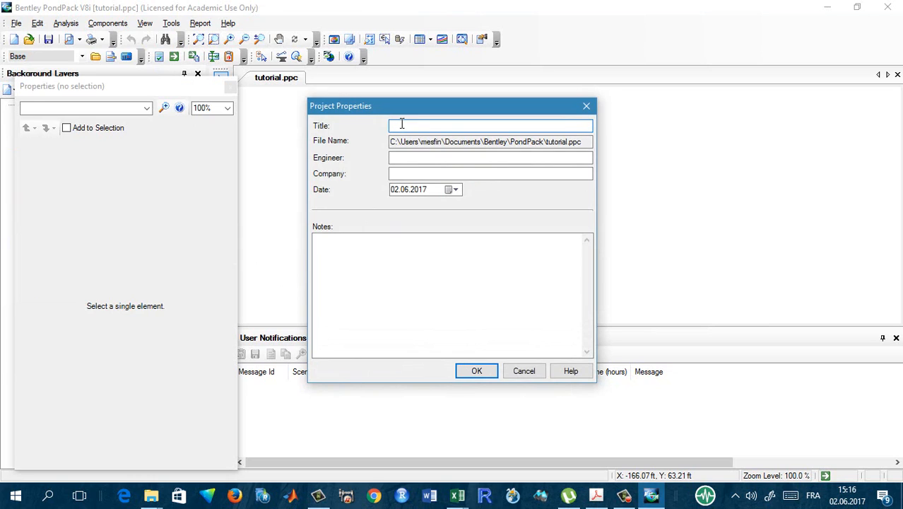
text(Tutorial)
click(409, 158)
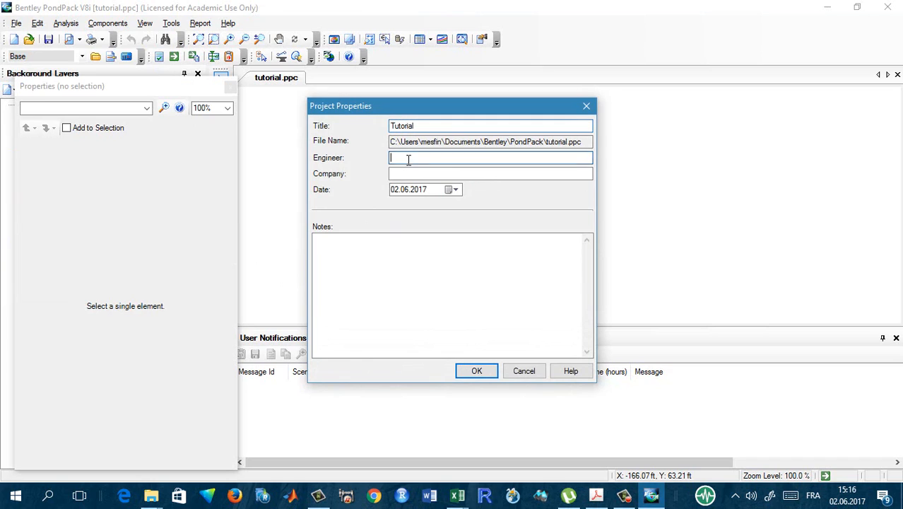
text(M)
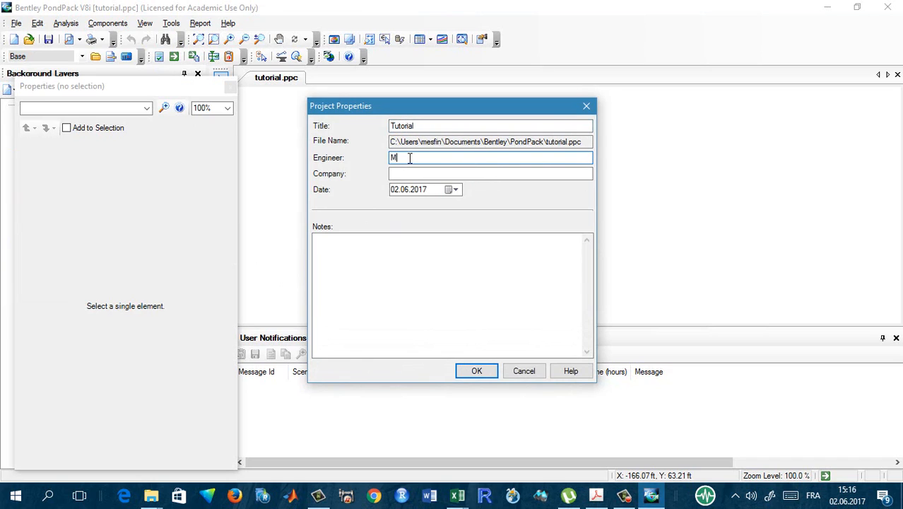
text(.Tewolde)
Enter hydro-engineers.ch as the company and "This is simply an exercise" as the project notes, and accept the properties
click(422, 173)
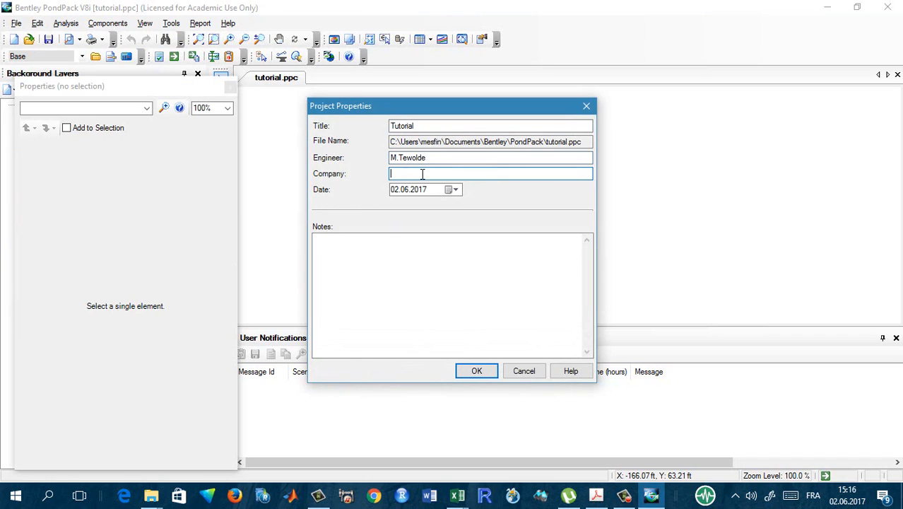
text(hydro-engin)
text(eering)
key(BackSpace)
key(BackSpace)
text(s.ch)
click(386, 249)
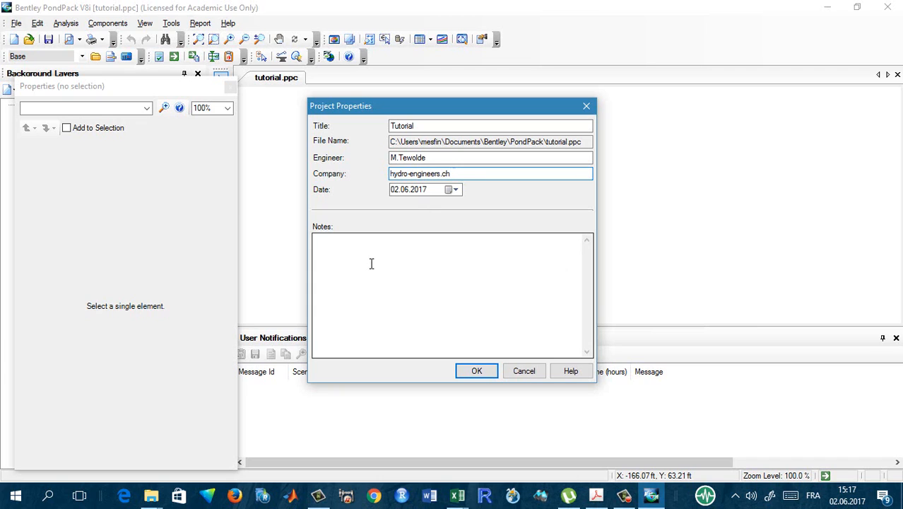
text(This )
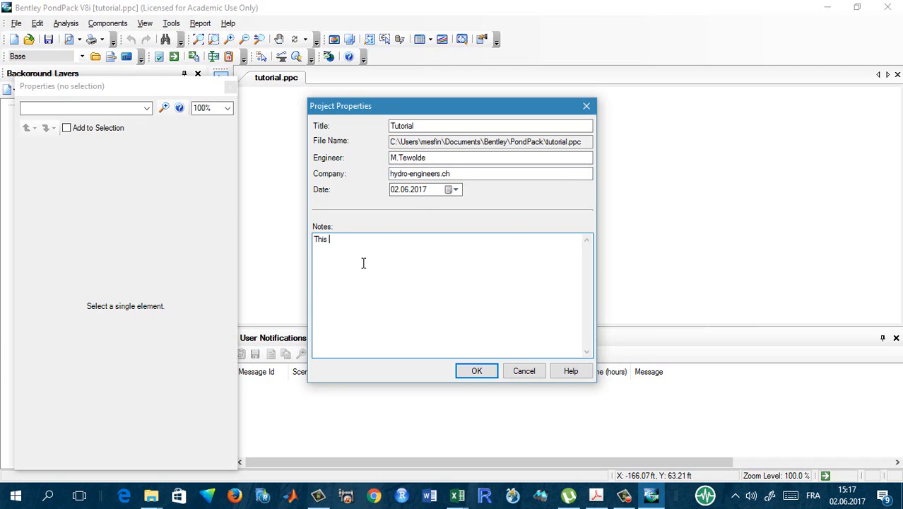
text(is simply an exercise)
click(475, 371)
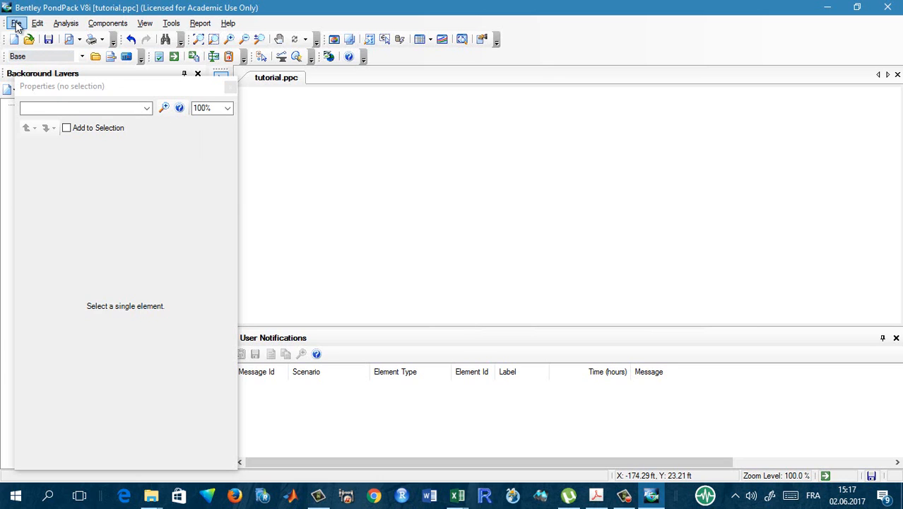
Choose US as the default unit system for new projects and reset the unit settings to the US defaults
drag(239, 198, 201, 198)
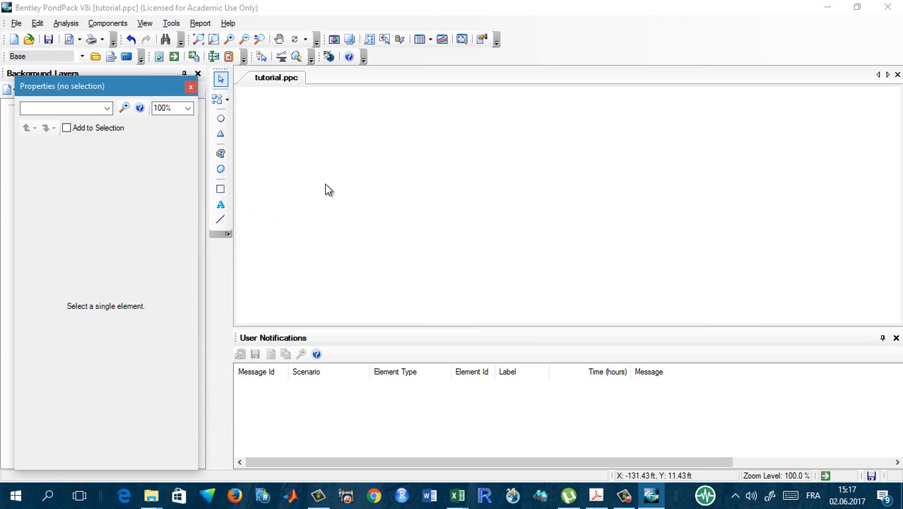
click(171, 24)
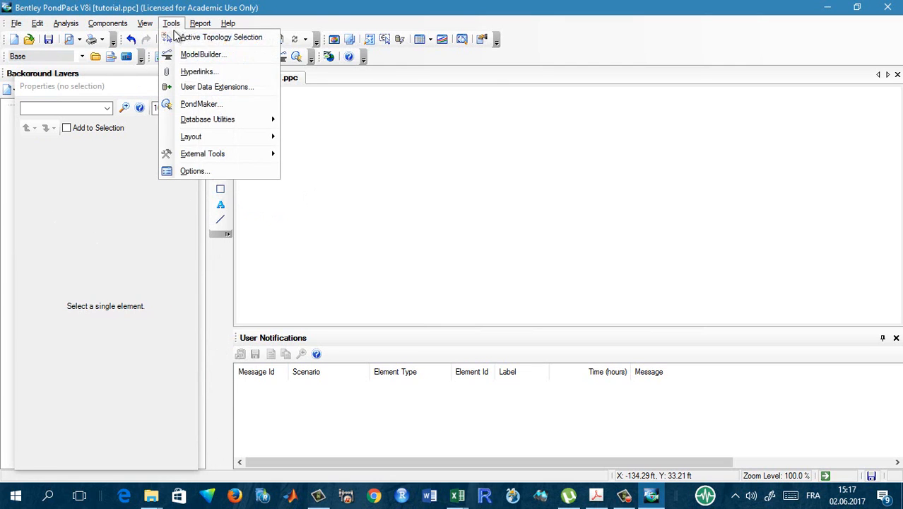
click(185, 171)
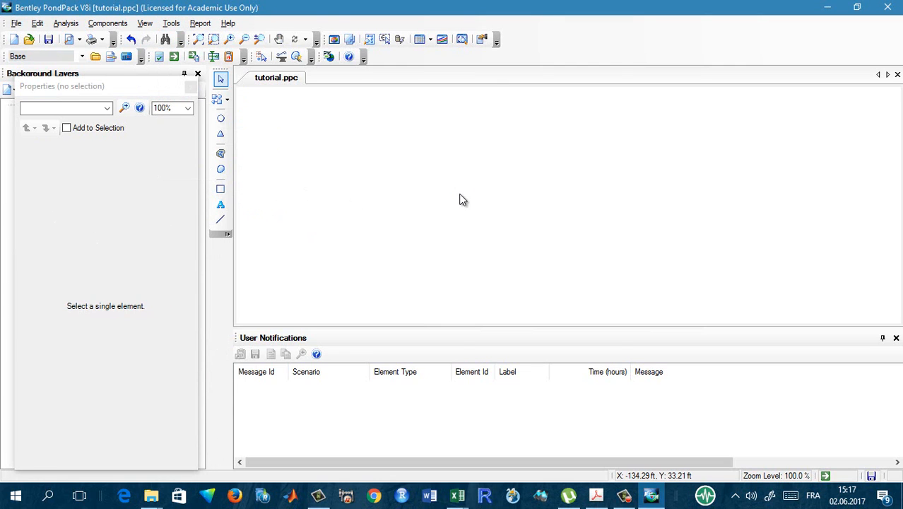
click(393, 71)
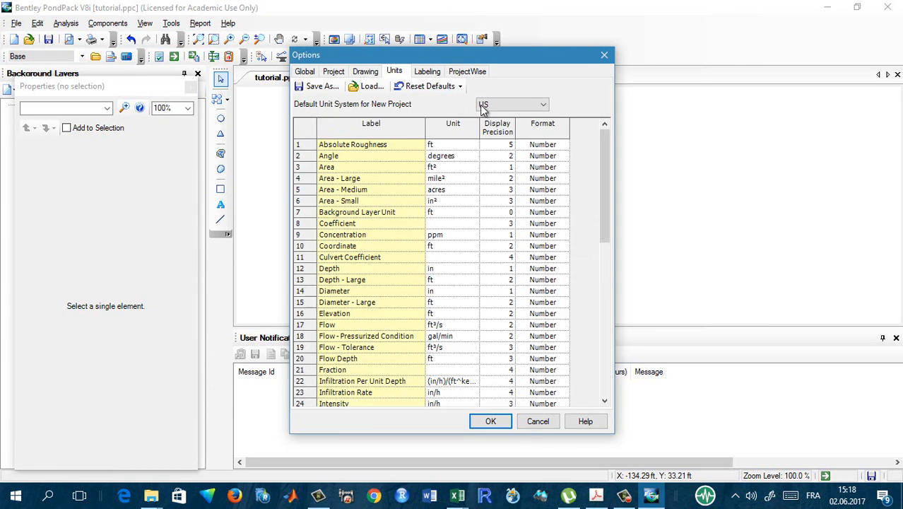
click(492, 106)
click(495, 121)
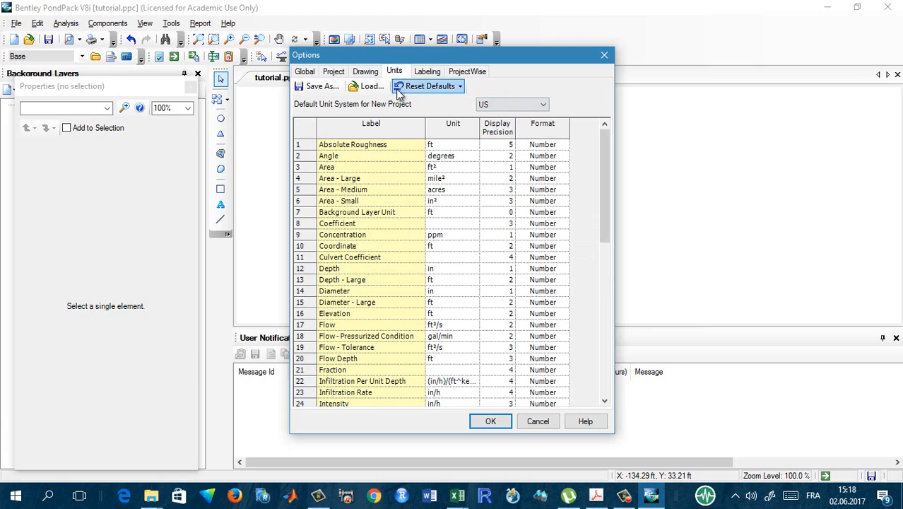
click(420, 87)
click(409, 114)
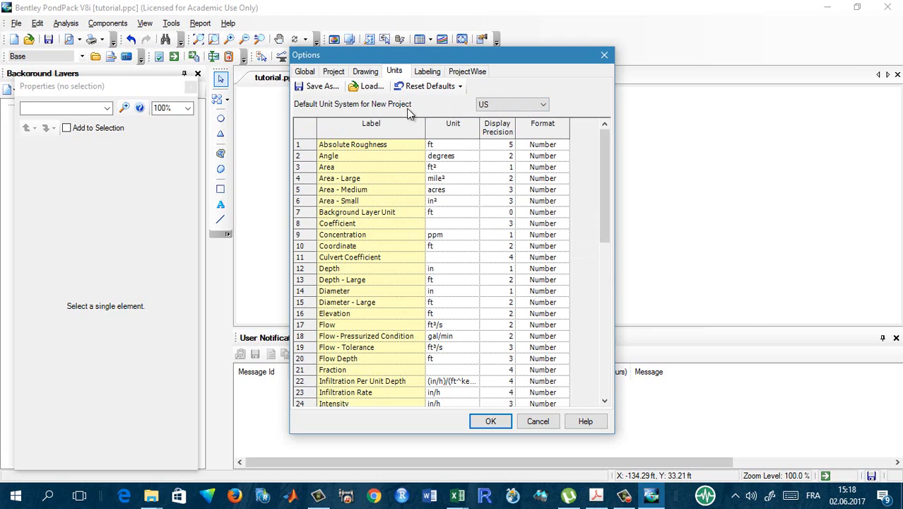
Set the drawing mode to Schematic in the project's drawing options and accept the options
click(367, 73)
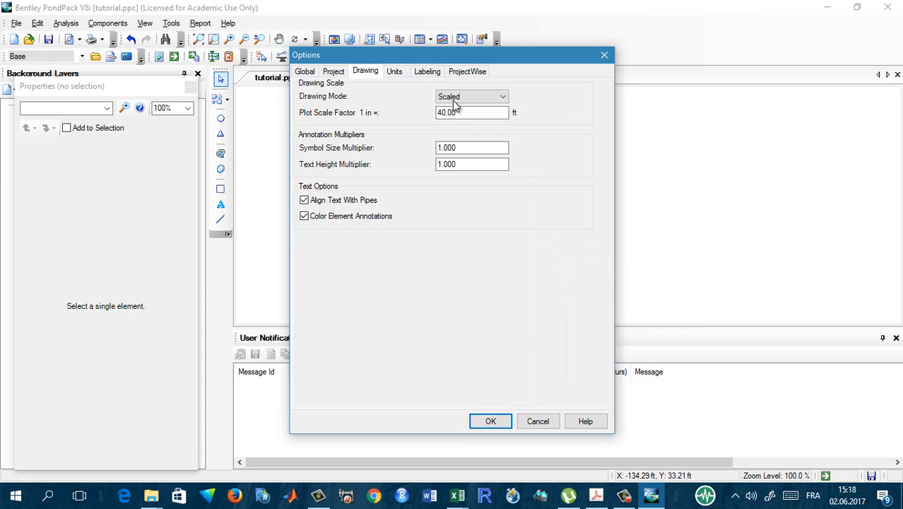
click(471, 98)
click(469, 117)
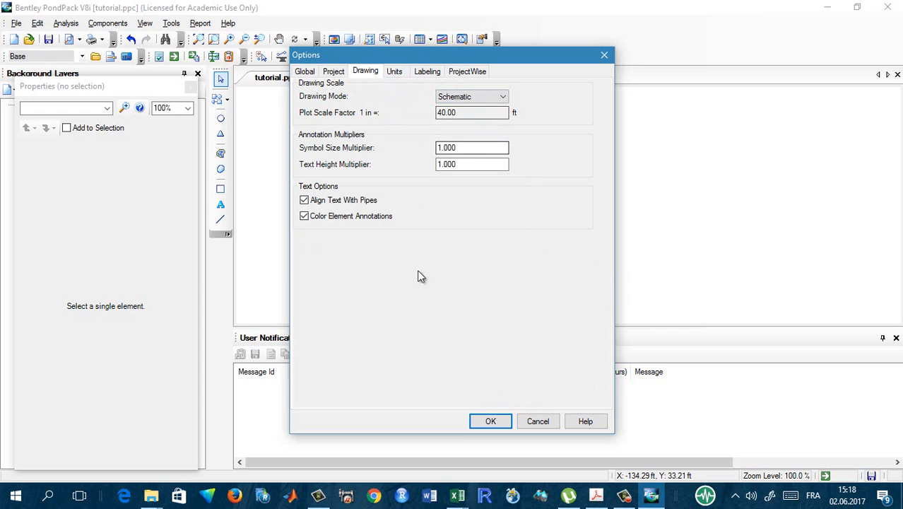
click(489, 421)
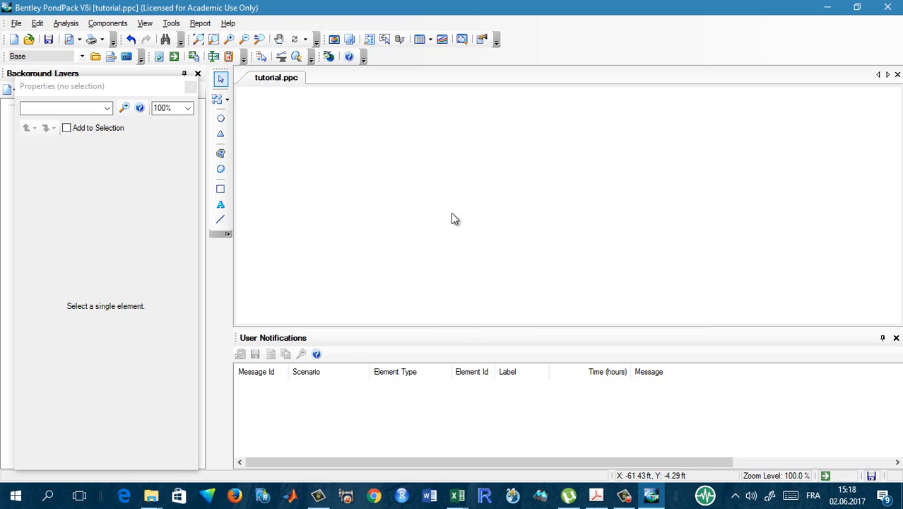
Draw a five-sided catchment in the upper part of the drawing, with its lower-right vertex at about X -78 ft, Y -5 ft
click(220, 153)
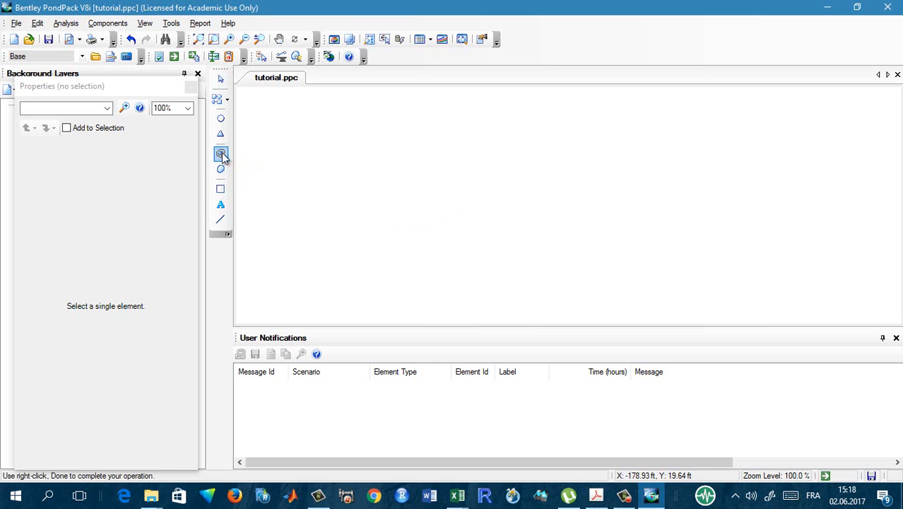
click(359, 178)
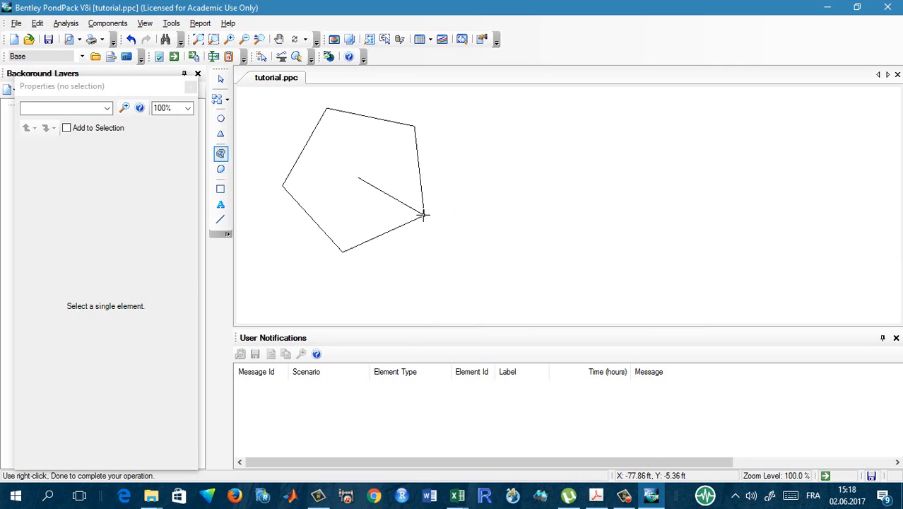
click(423, 216)
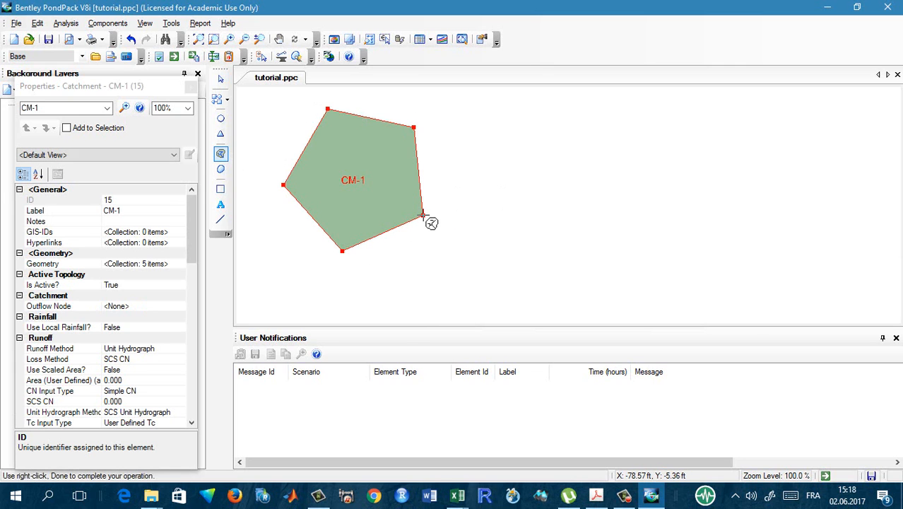
right_click(422, 215)
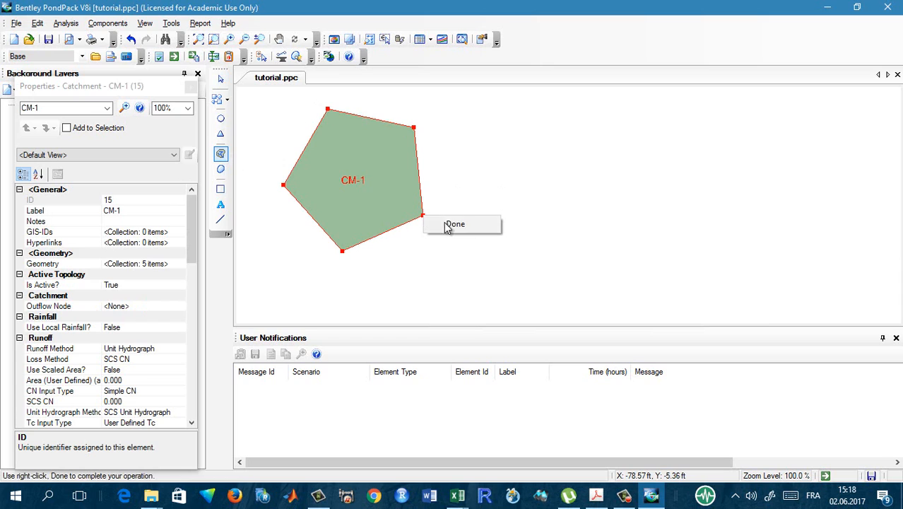
click(456, 224)
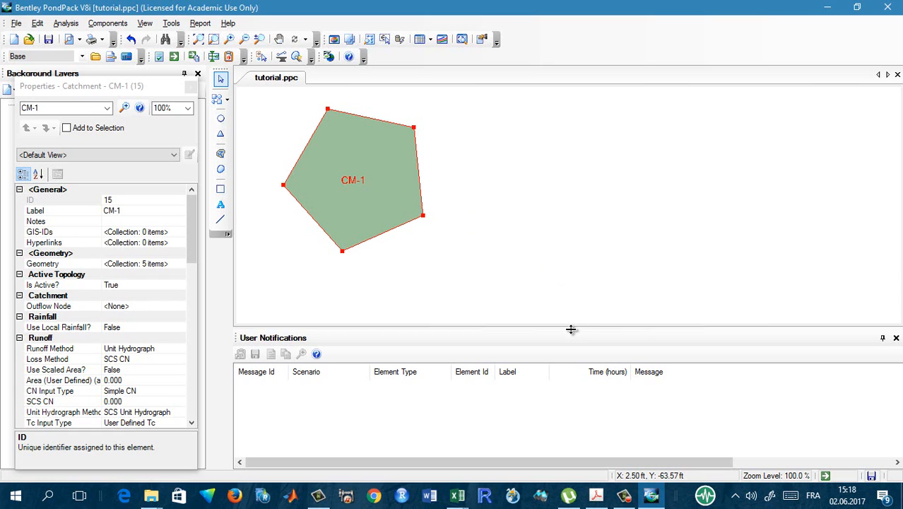
Draw a five-sided pond below and to the right of the catchment, with its right-hand vertex at about X -33 ft, Y -52 ft
drag(570, 330, 571, 413)
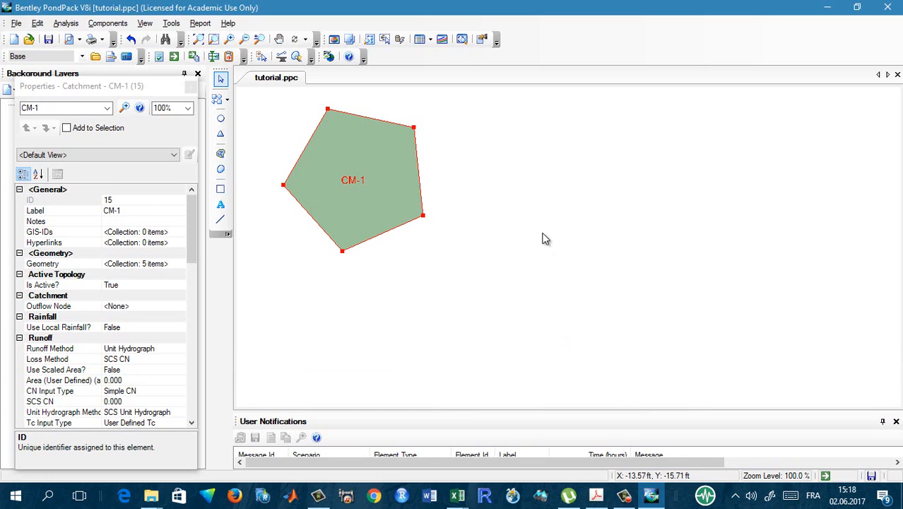
click(221, 169)
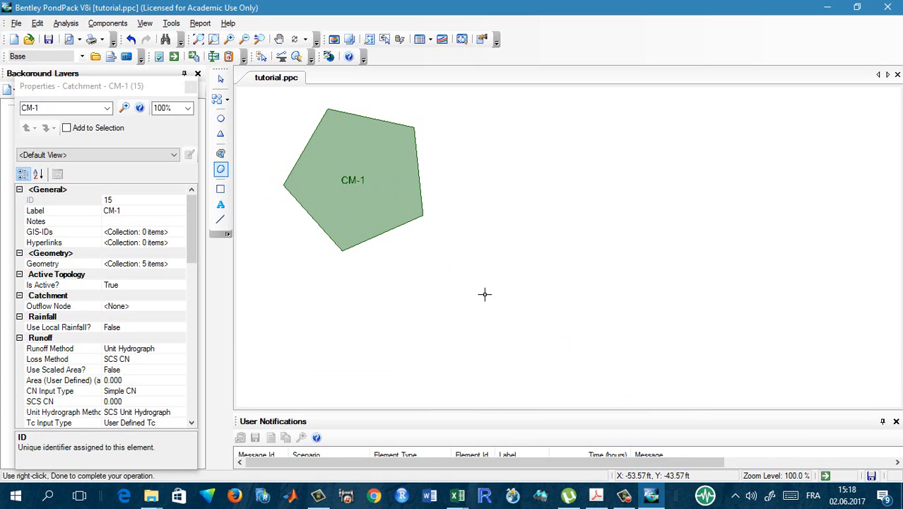
drag(469, 286, 506, 302)
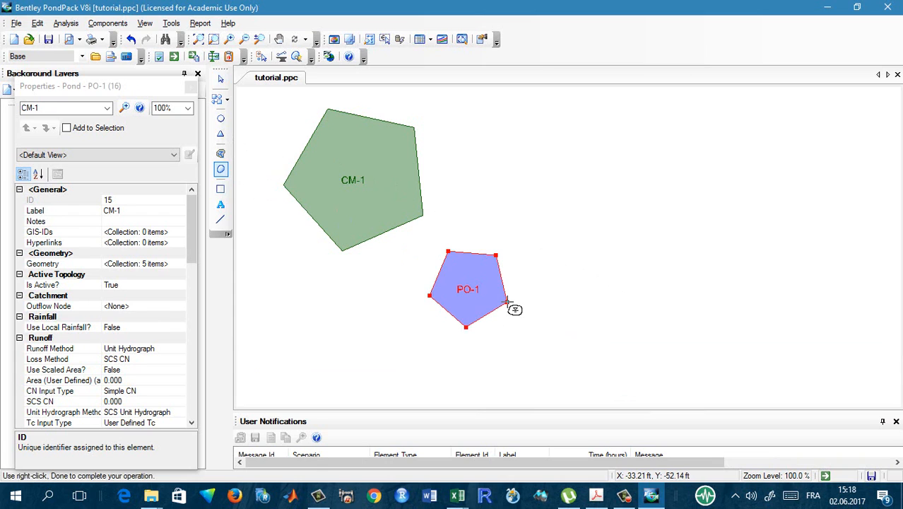
right_click(514, 308)
click(534, 310)
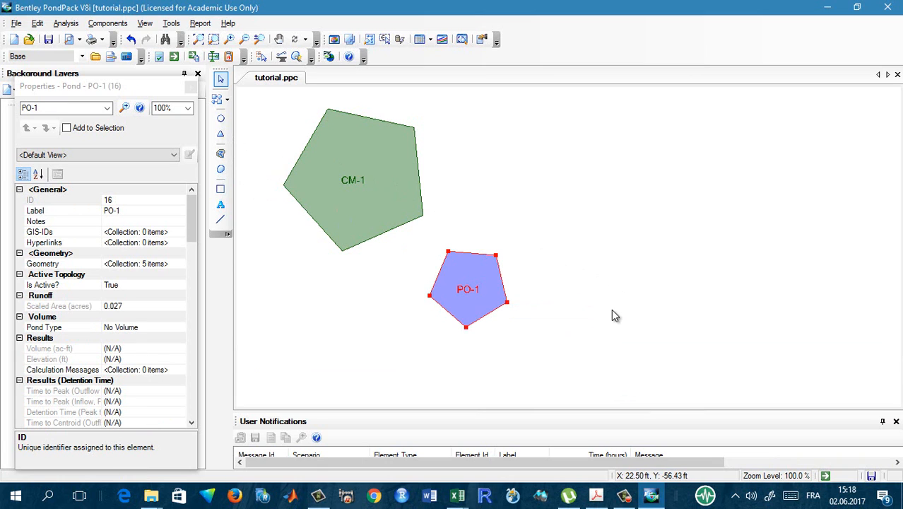
Lay out a pond outlet from the pond's lower-right corner to an outfall at about X 42.5 ft, Y -86 ft
click(226, 100)
click(253, 116)
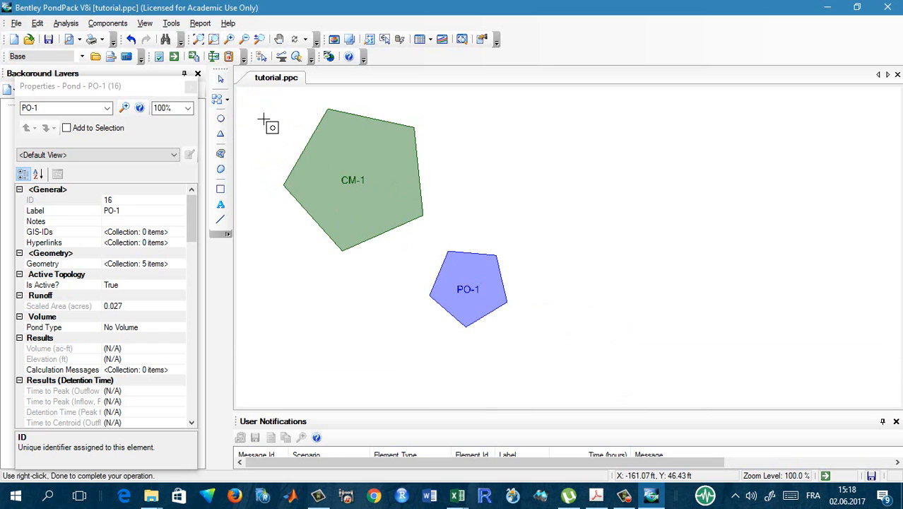
click(504, 303)
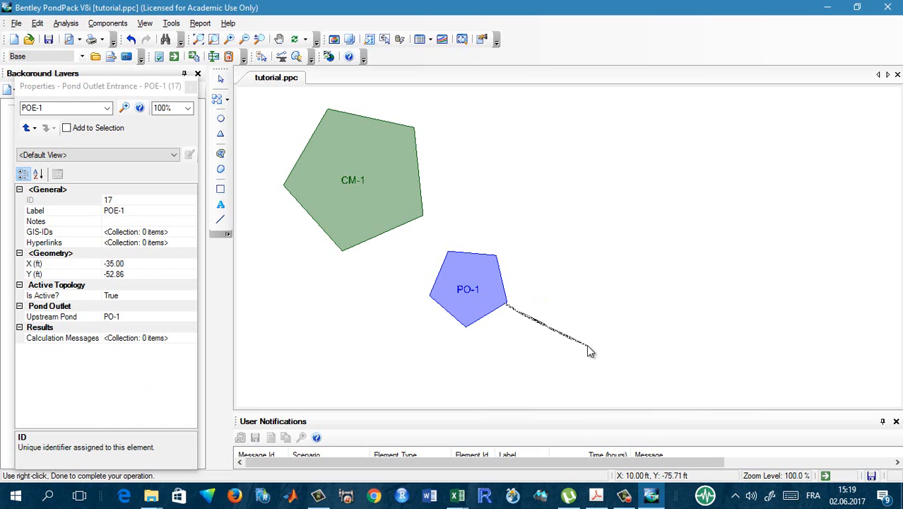
right_click(587, 347)
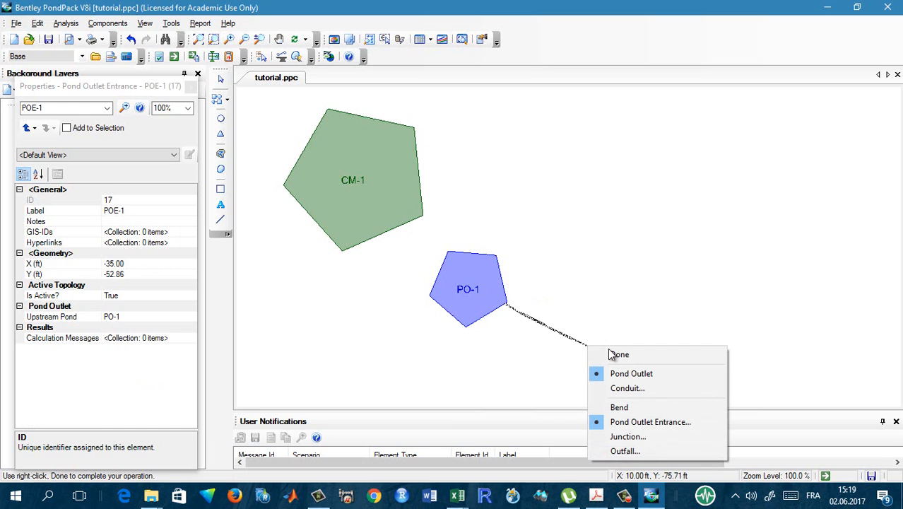
click(623, 450)
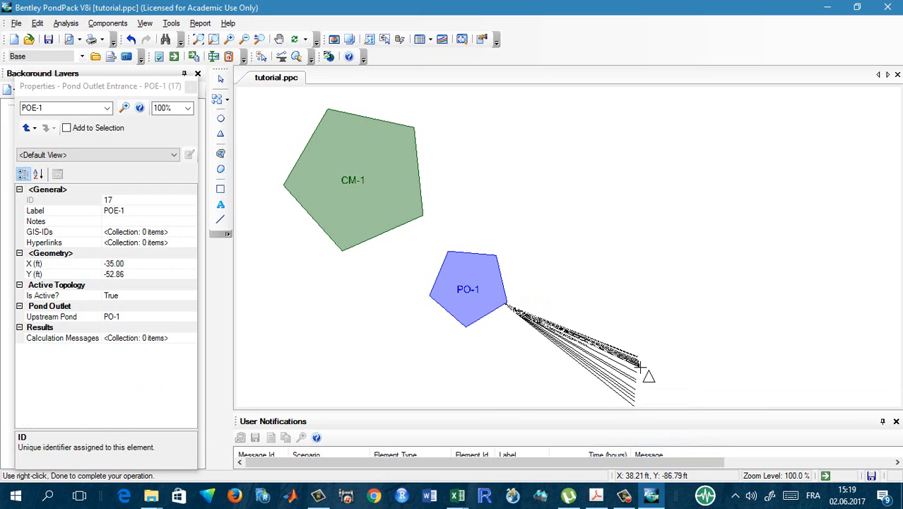
click(647, 365)
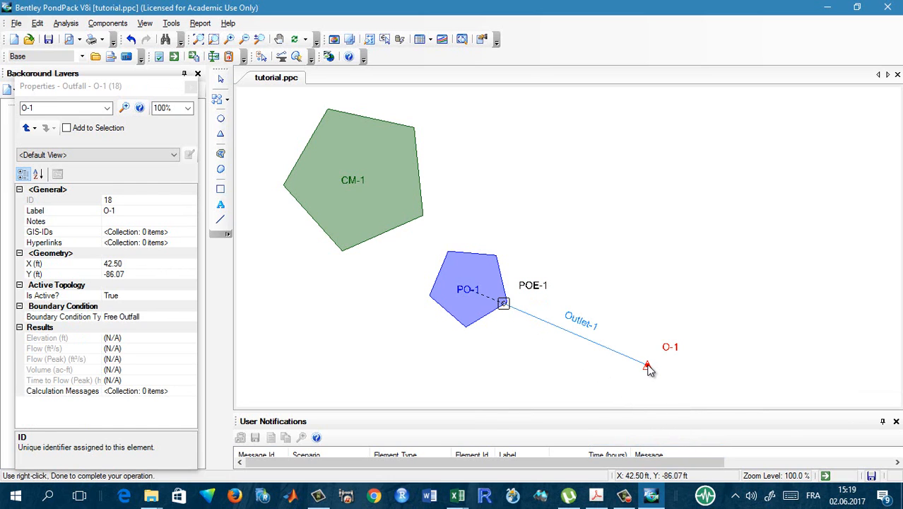
right_click(648, 369)
click(675, 370)
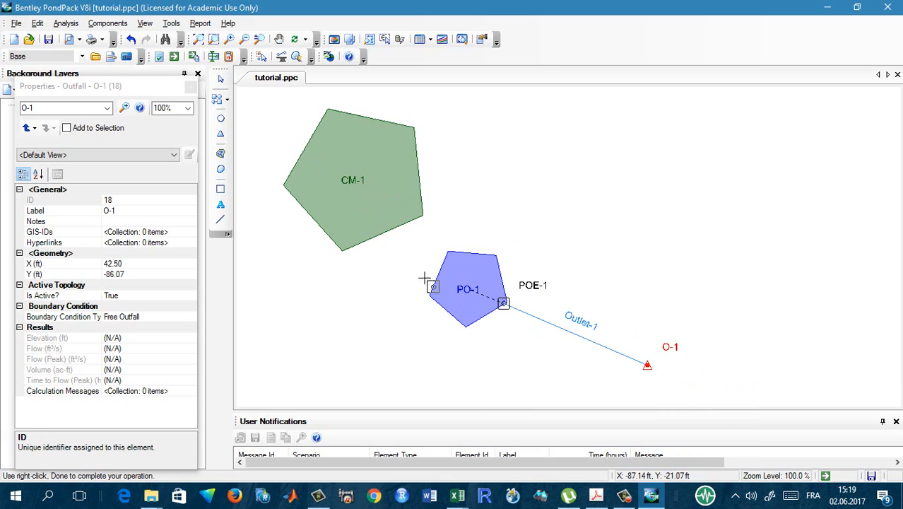
click(222, 80)
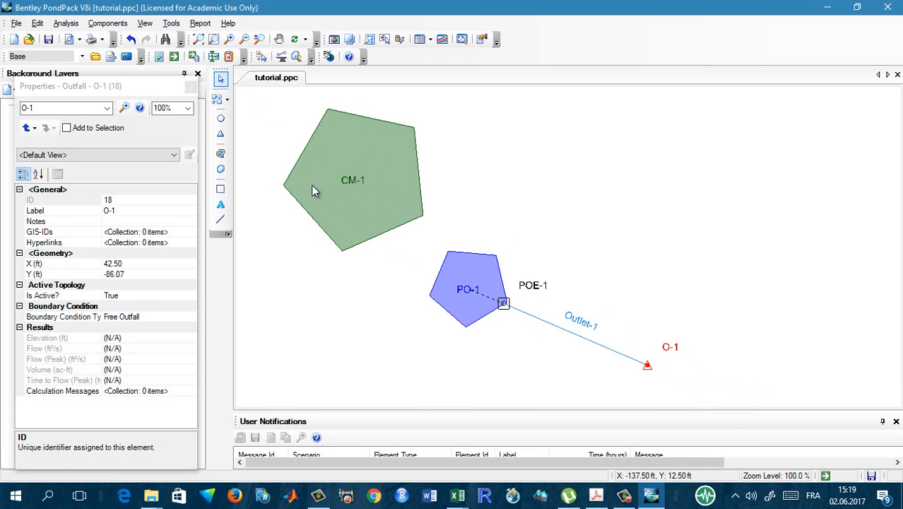
Set Use Local Rainfall to True for catchment CM-1
click(361, 204)
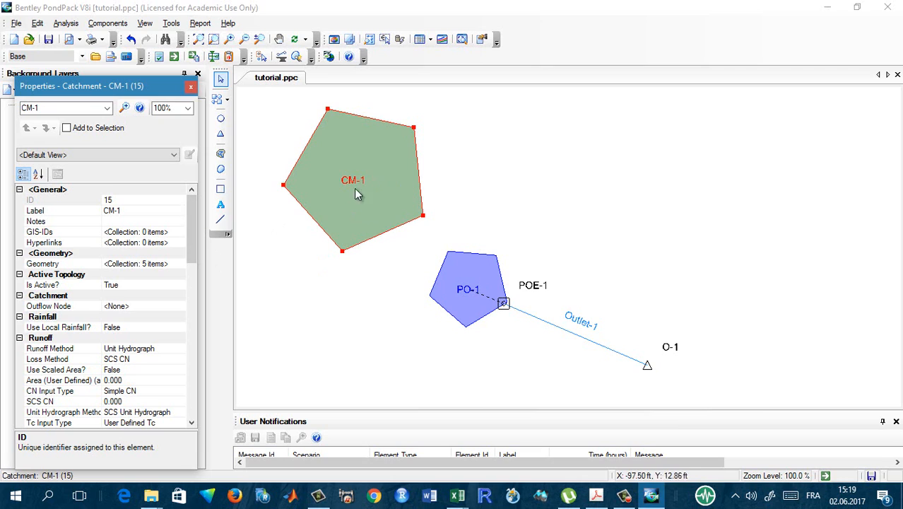
drag(195, 236, 198, 253)
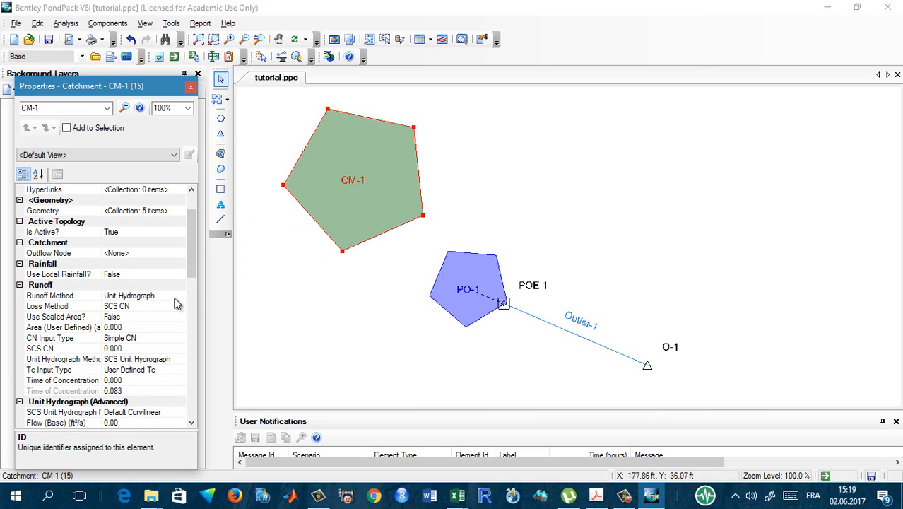
click(140, 271)
click(182, 274)
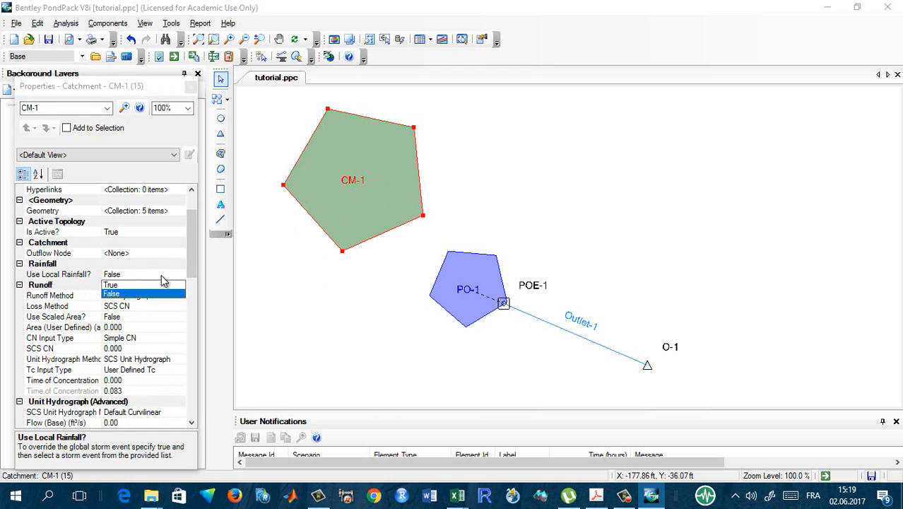
click(145, 290)
Open the storm data editor from the catchment's local storm event and create a new Time-Depth storm group
click(150, 285)
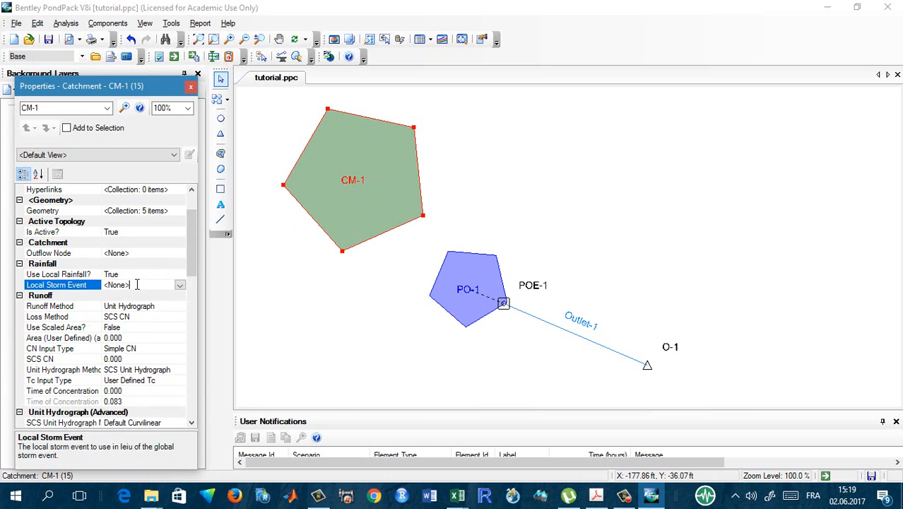
click(180, 285)
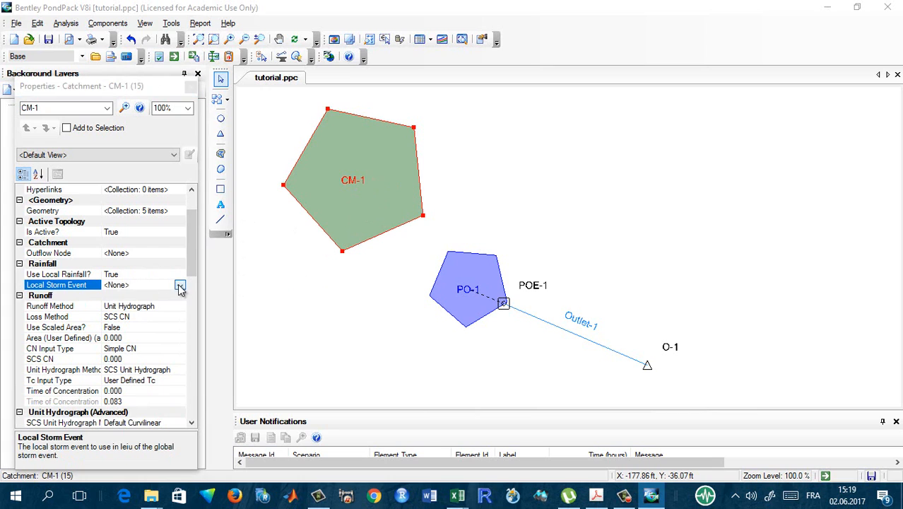
click(132, 296)
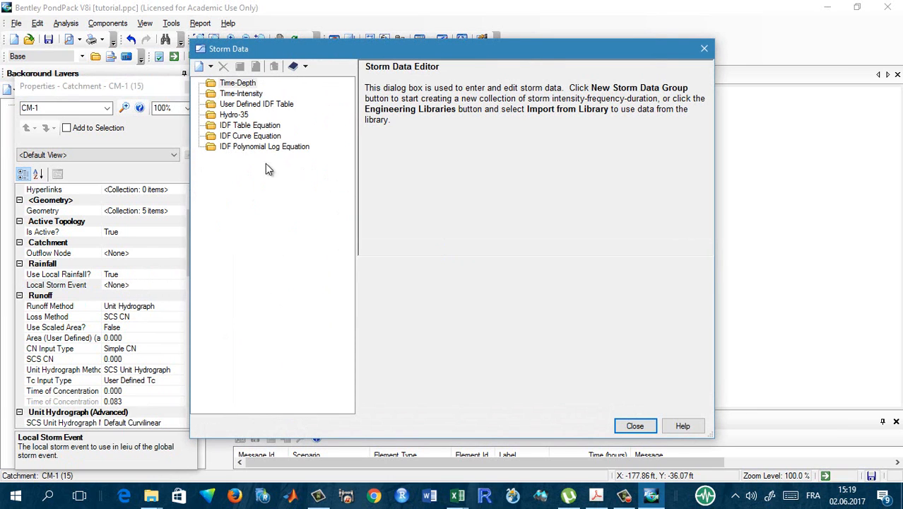
click(209, 68)
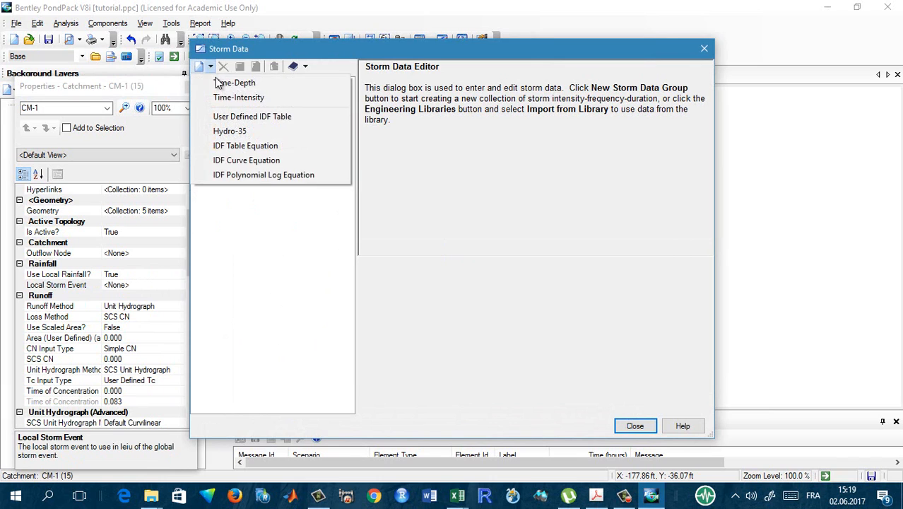
click(228, 83)
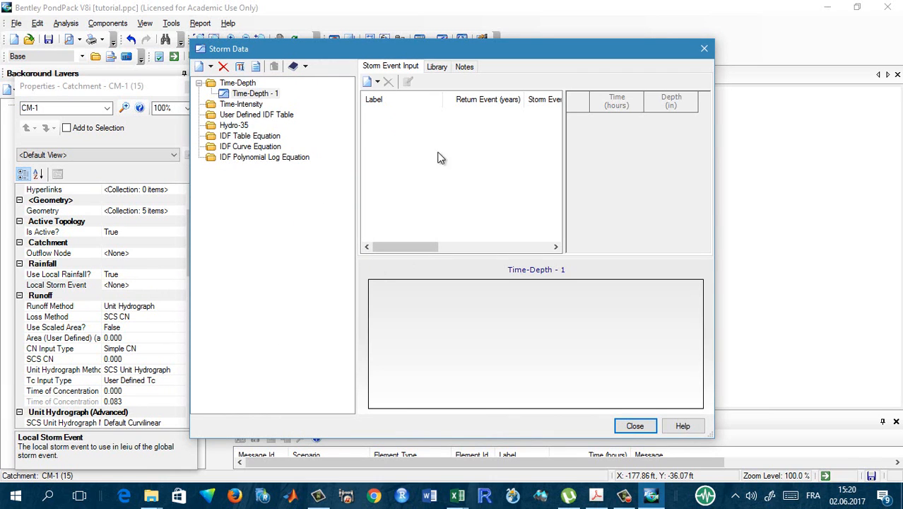
Start a storm event from the dimensionless rainfall curve 00- 10 1stQ 50% in the Bul70-71.xml library
click(376, 82)
click(402, 127)
click(256, 132)
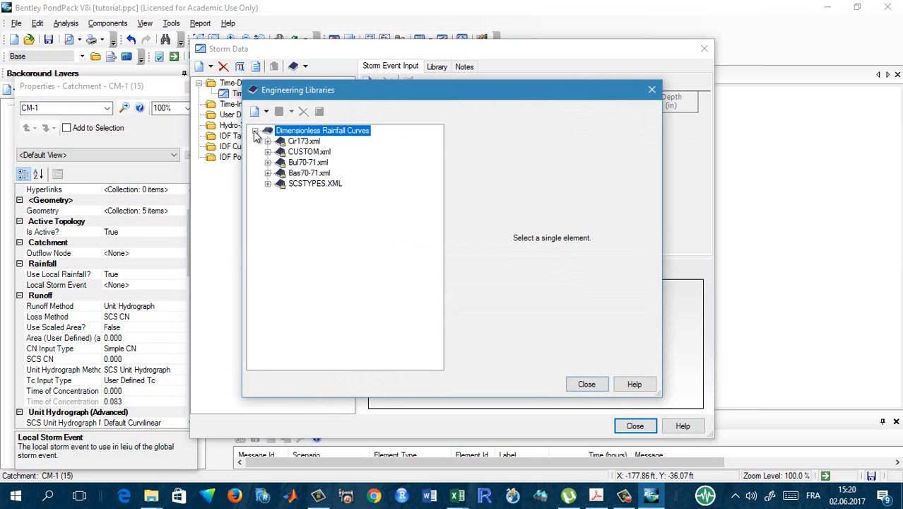
click(266, 163)
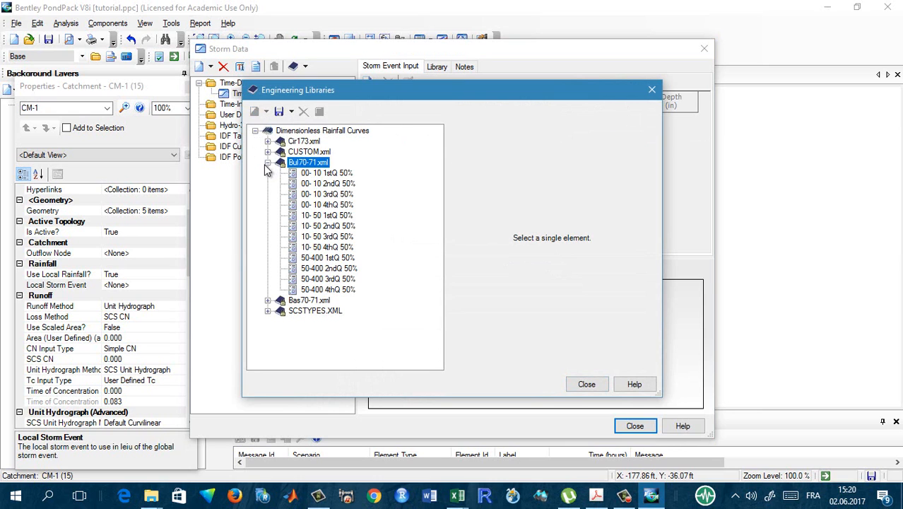
click(330, 173)
click(549, 385)
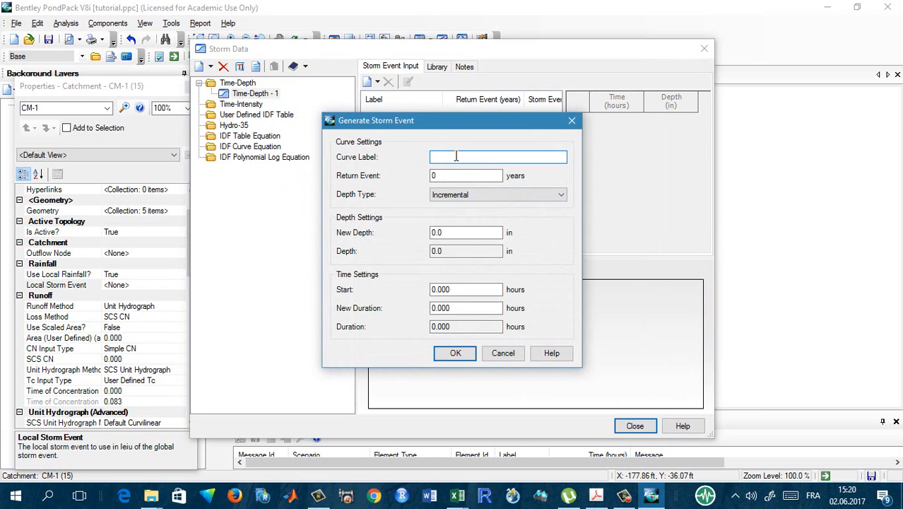
Label the storm event curve Bulletin 70/71 and set its return event to 10 years
text(Bulletin 70/71)
click(437, 175)
double_click(437, 175)
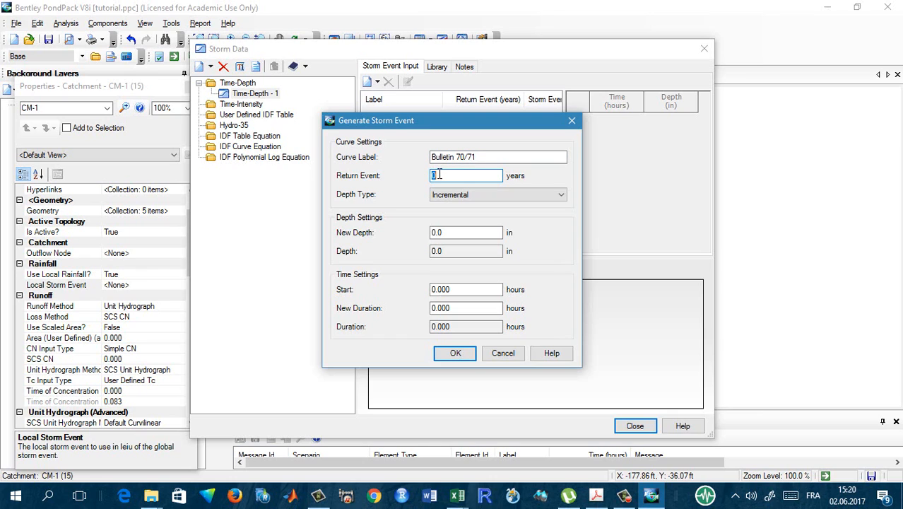
text(10)
key(Tab)
Set the storm event's new depth to 4.5 in and new duration to 2 hours, and generate it
click(447, 231)
double_click(450, 233)
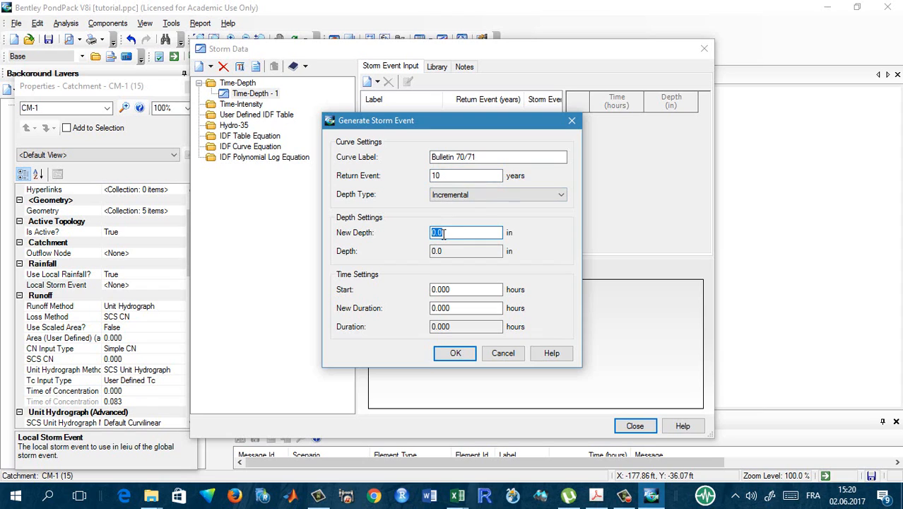
text(4.5)
key(Tab)
key(Tab)
key(Tab)
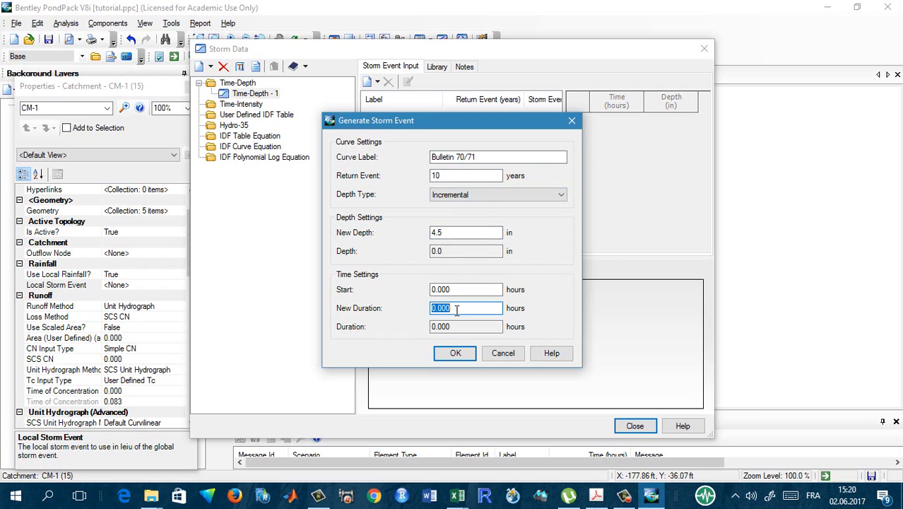
text(2)
click(452, 175)
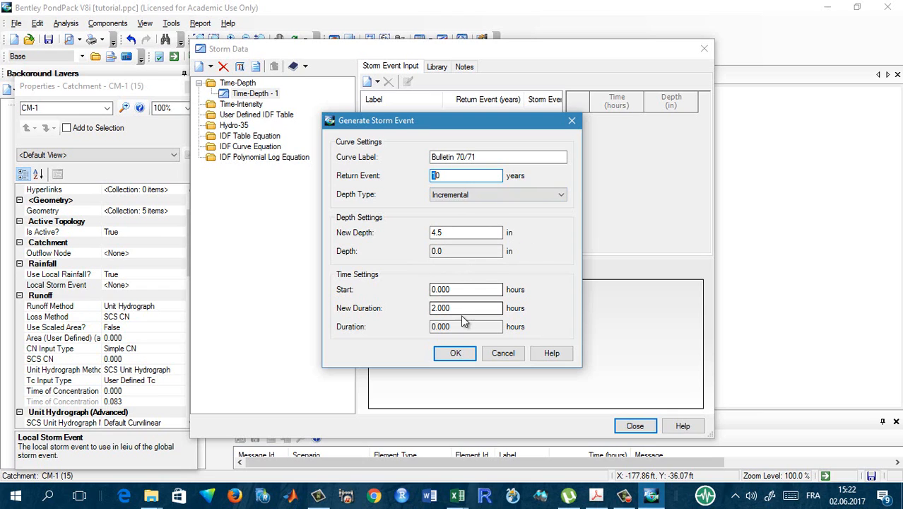
click(455, 352)
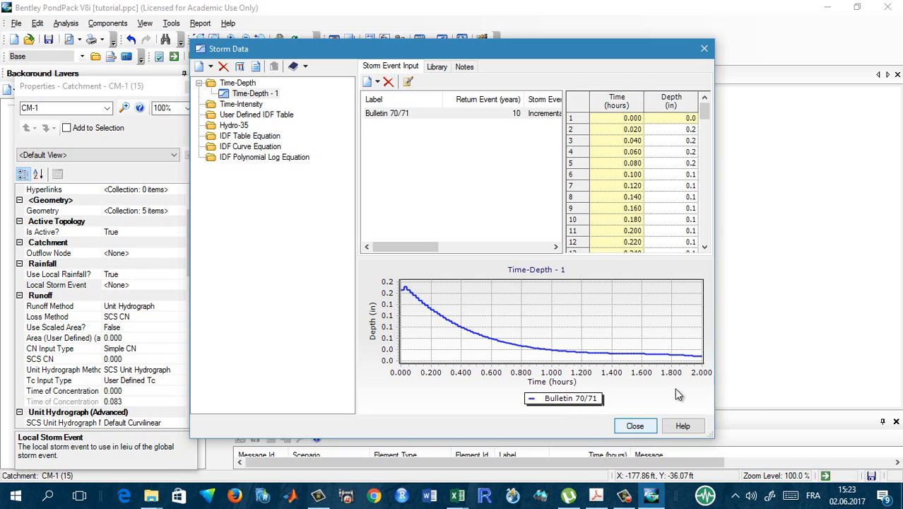
Close the storm data and assign the Time-Depth - 1 (Bulletin 70/71) event as the catchment's local storm event
click(635, 426)
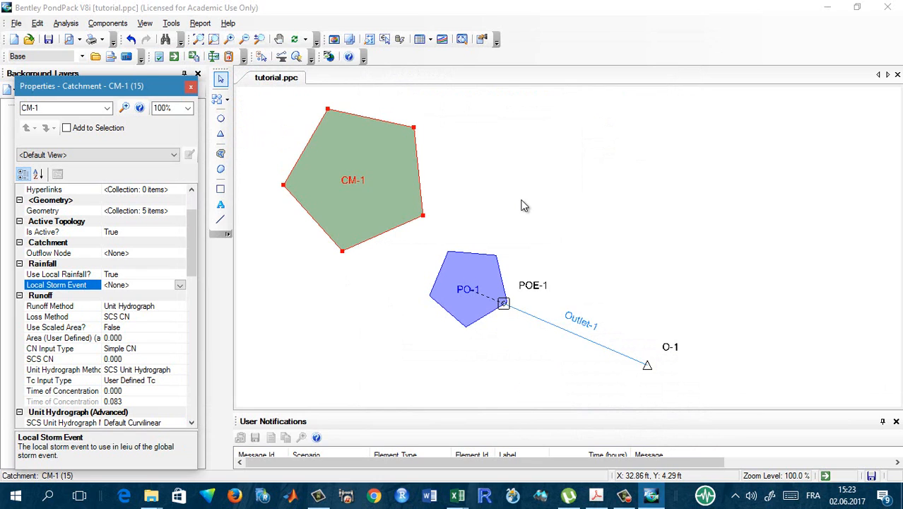
click(180, 287)
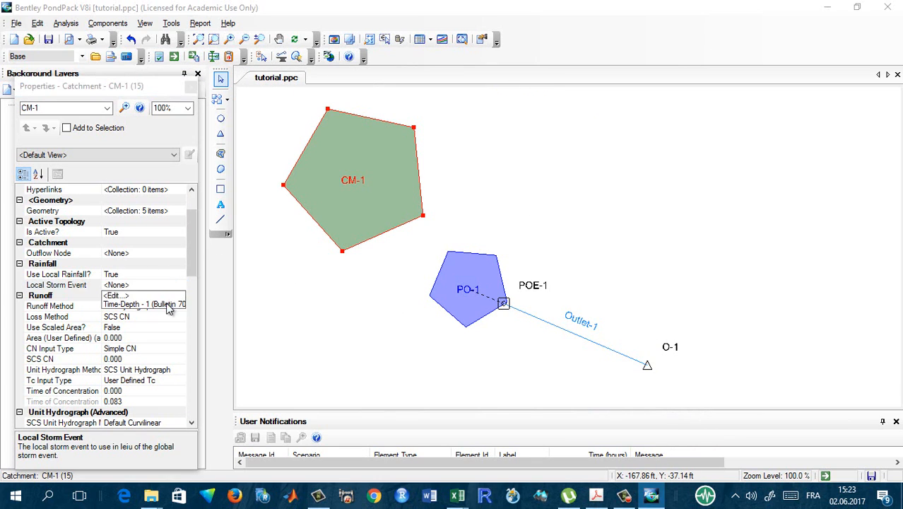
click(173, 305)
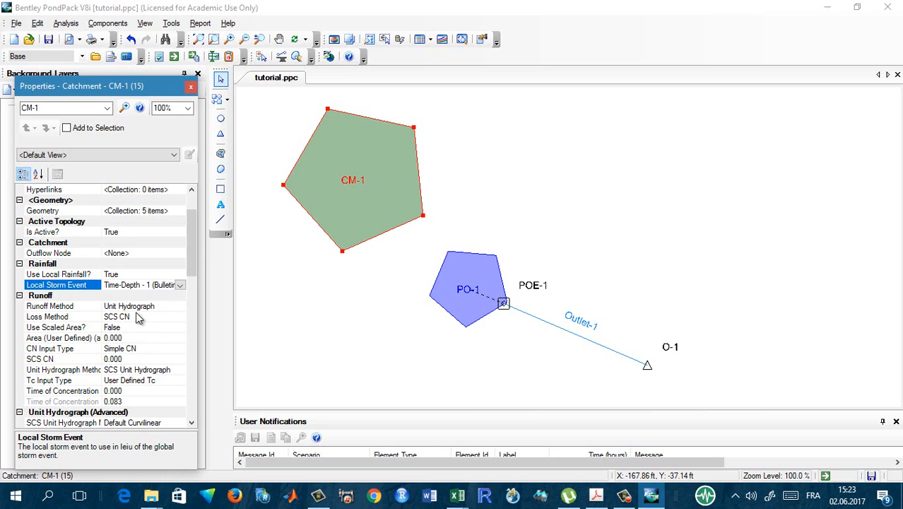
Add a CN area entry to catchment CM-1 with a CN of 80 and an area of 10 acres, and accept it
click(120, 338)
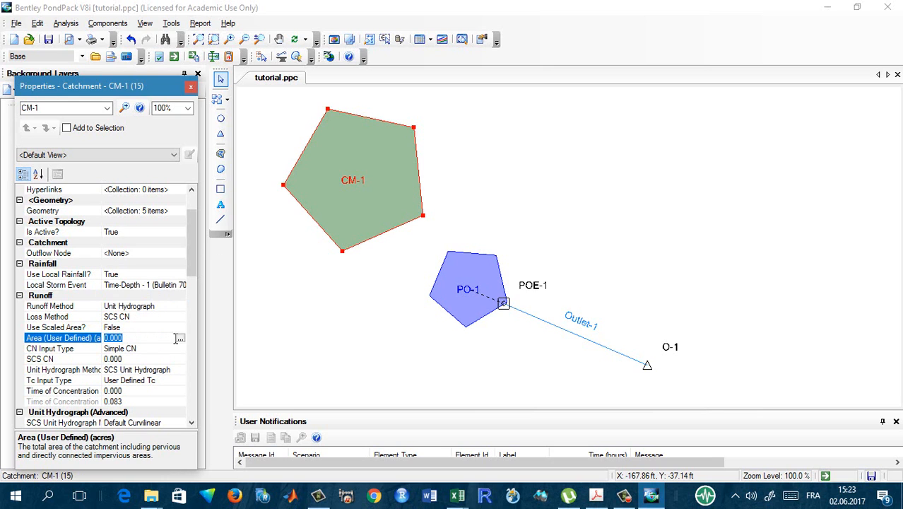
click(180, 338)
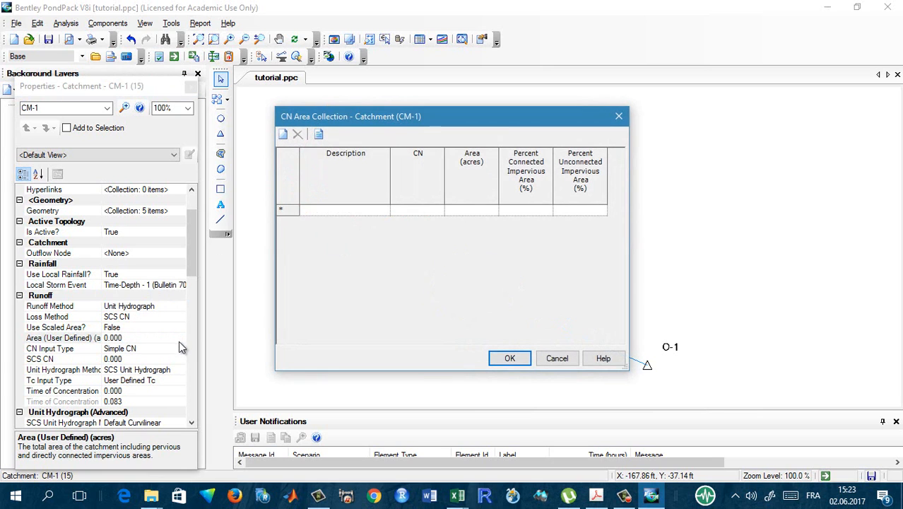
click(419, 211)
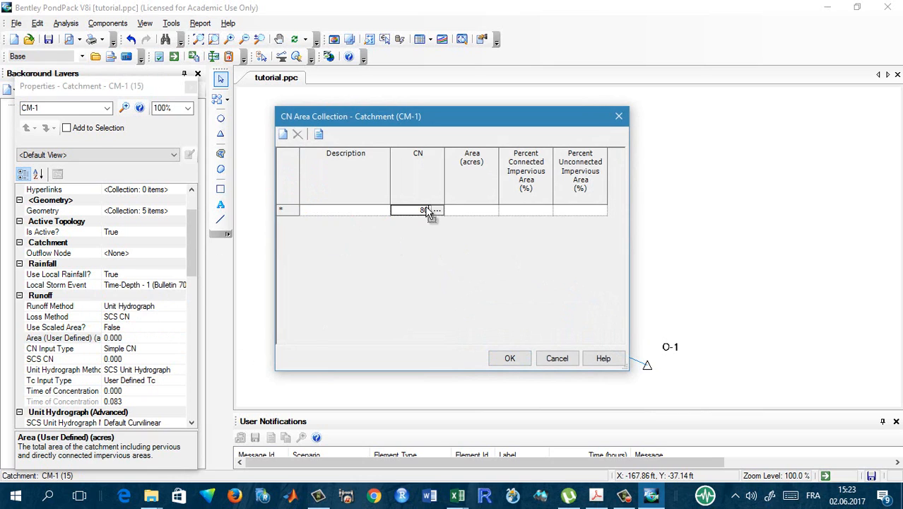
text(80)
click(487, 212)
text(10)
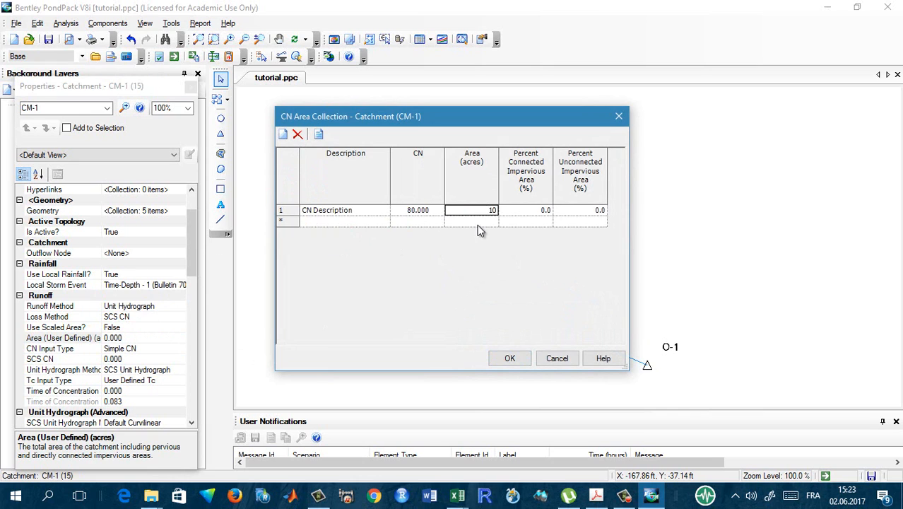
click(511, 358)
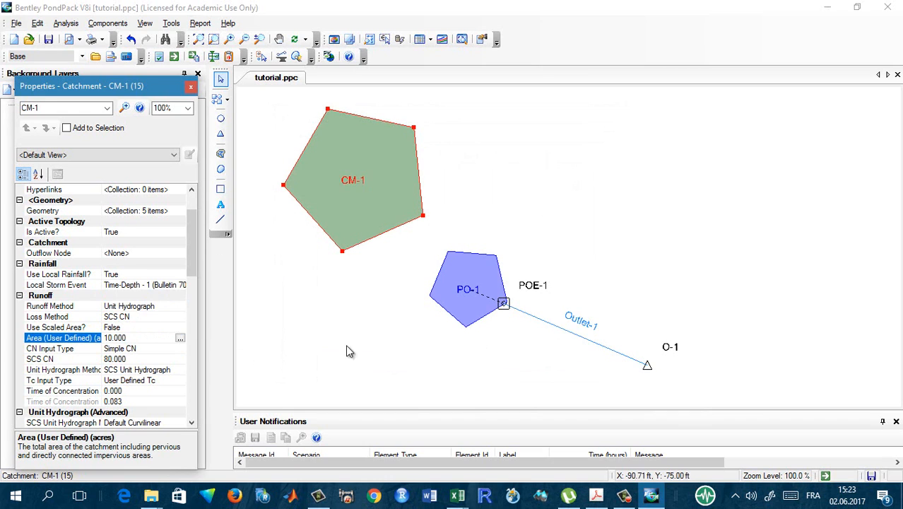
Set catchment CM-1's time of concentration to 0.5 hours and close its properties
scroll(195, 351, down, 1)
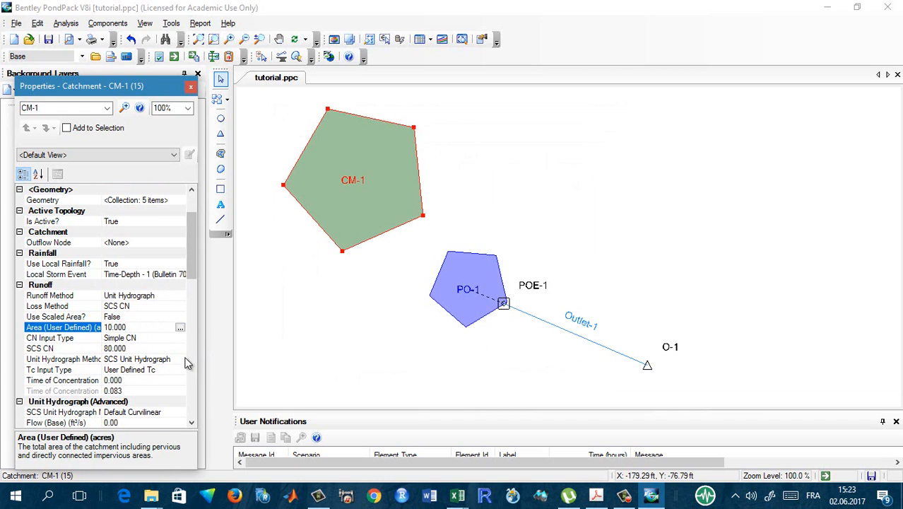
click(160, 380)
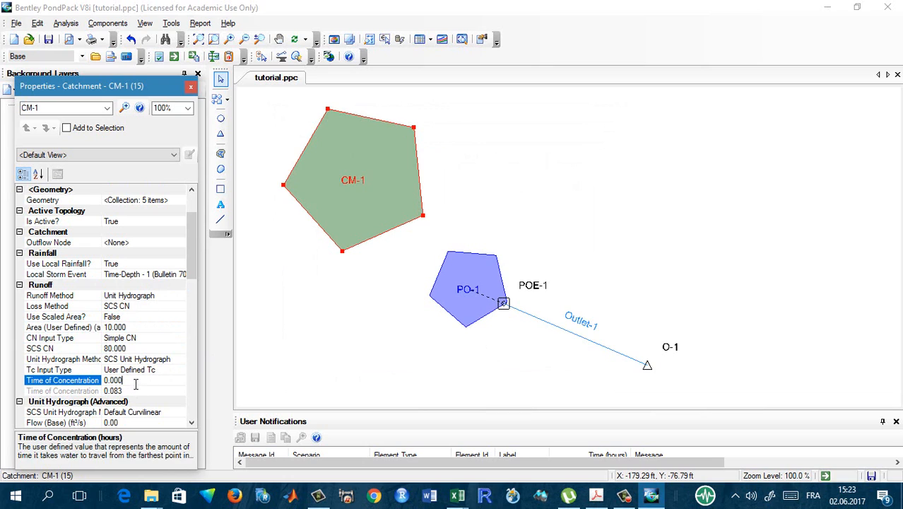
drag(141, 380, 105, 380)
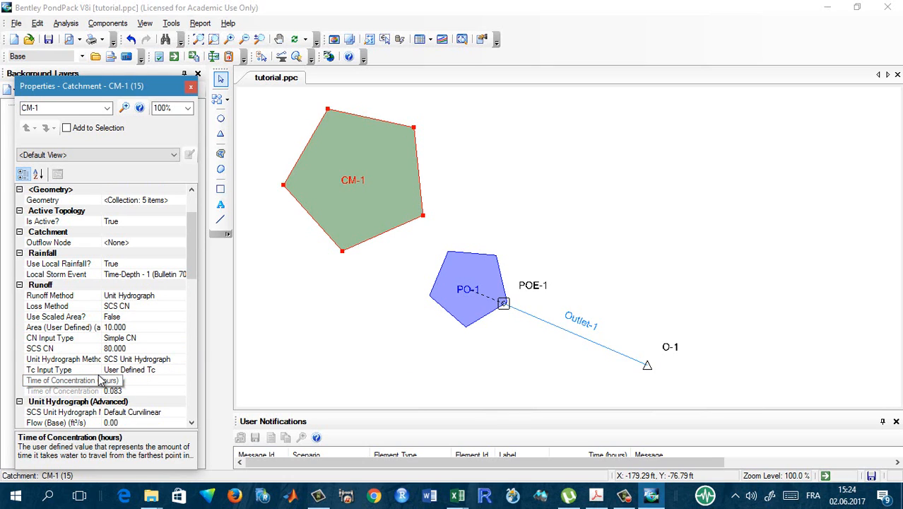
text(0.5)
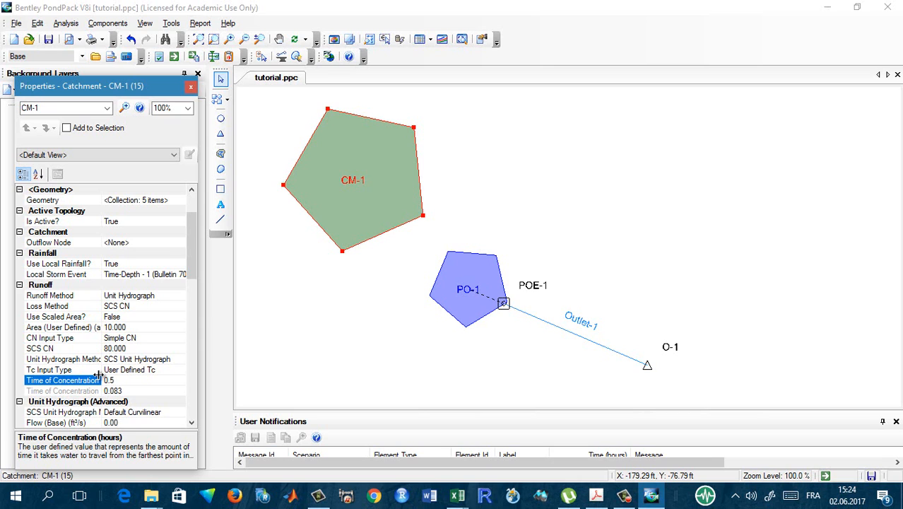
drag(191, 249, 188, 217)
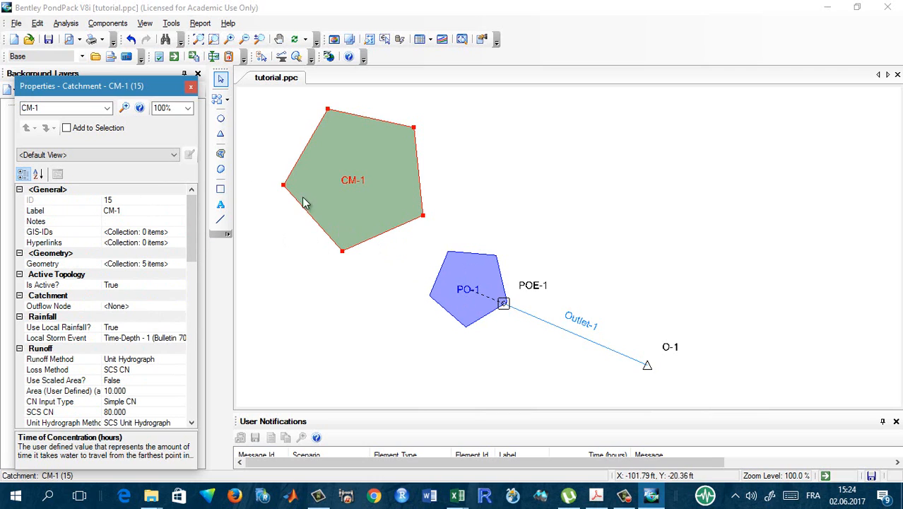
click(190, 88)
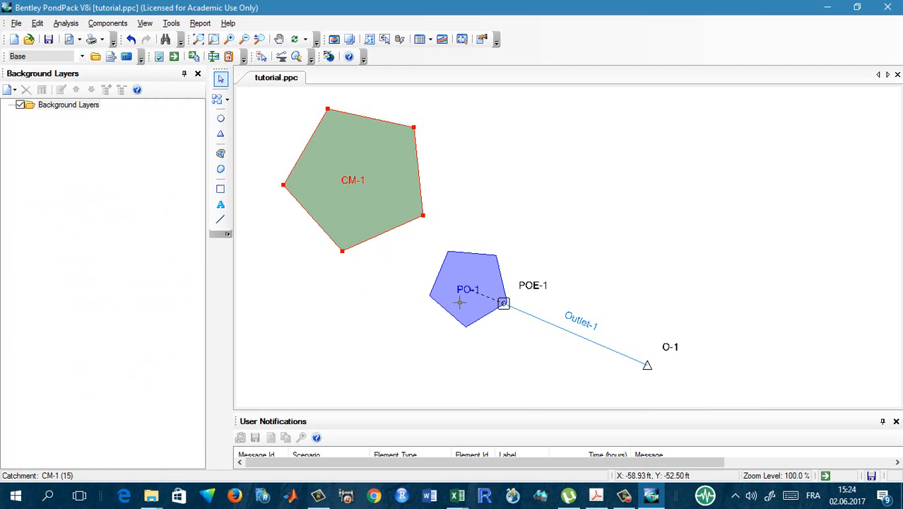
Assign pond PO-1 as the outflow node of catchment CM-1
double_click(437, 300)
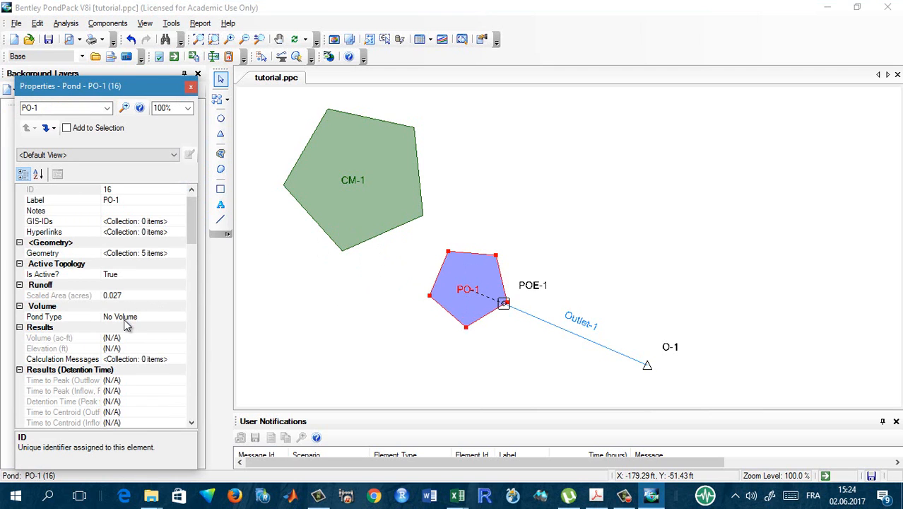
click(366, 211)
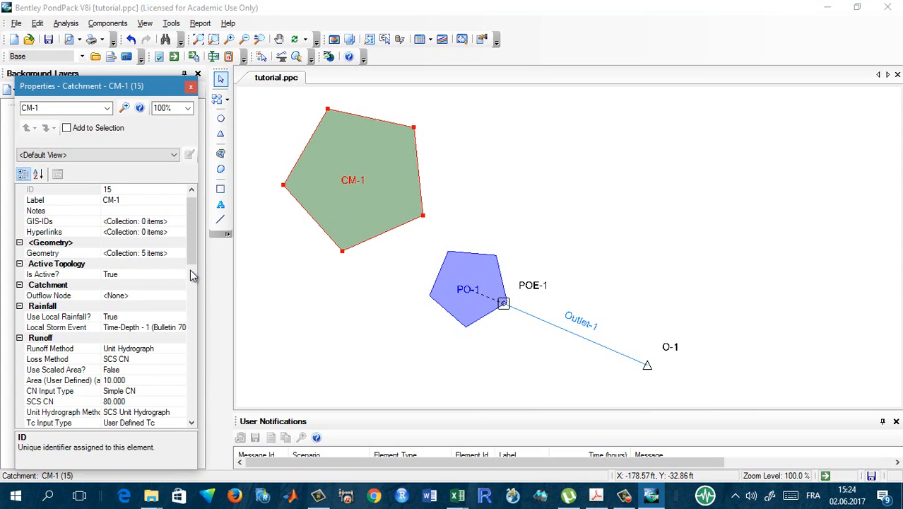
click(131, 295)
click(179, 296)
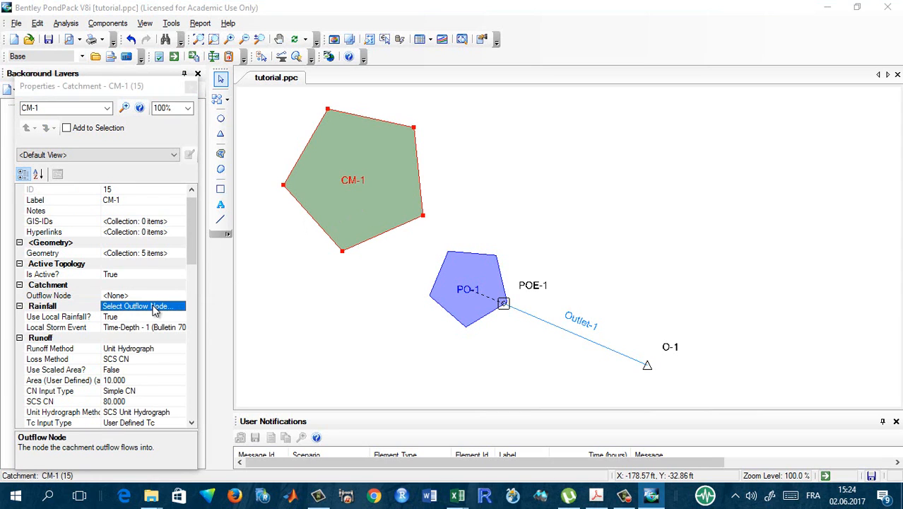
click(154, 311)
click(438, 297)
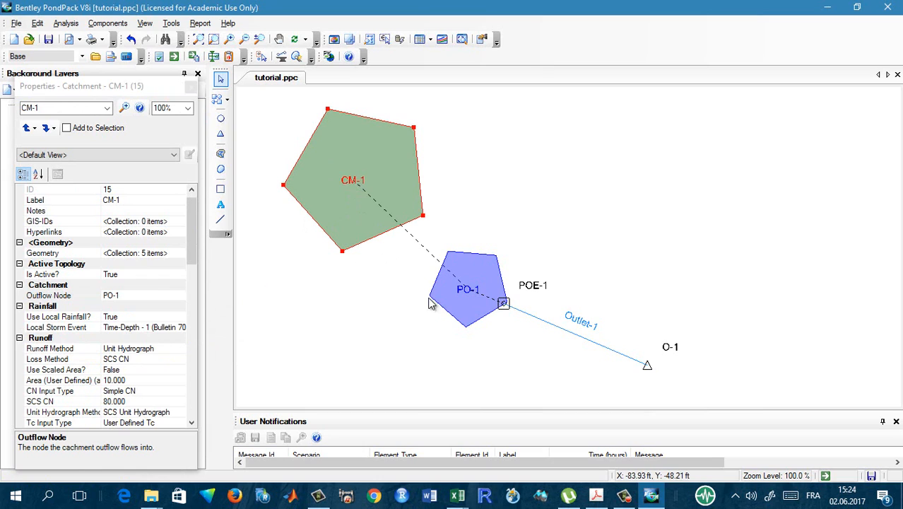
Set pond PO-1's type to Elevation-Area and open its elevation-area curve for entry
click(464, 301)
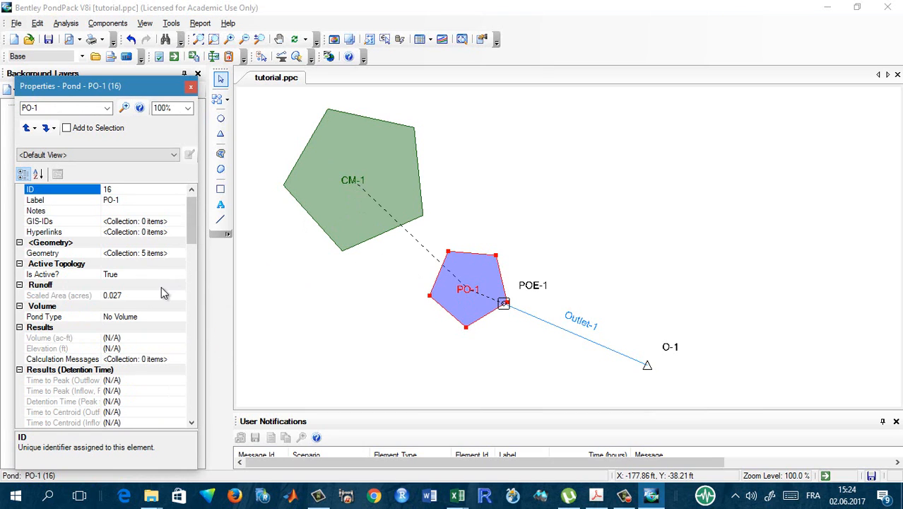
click(150, 314)
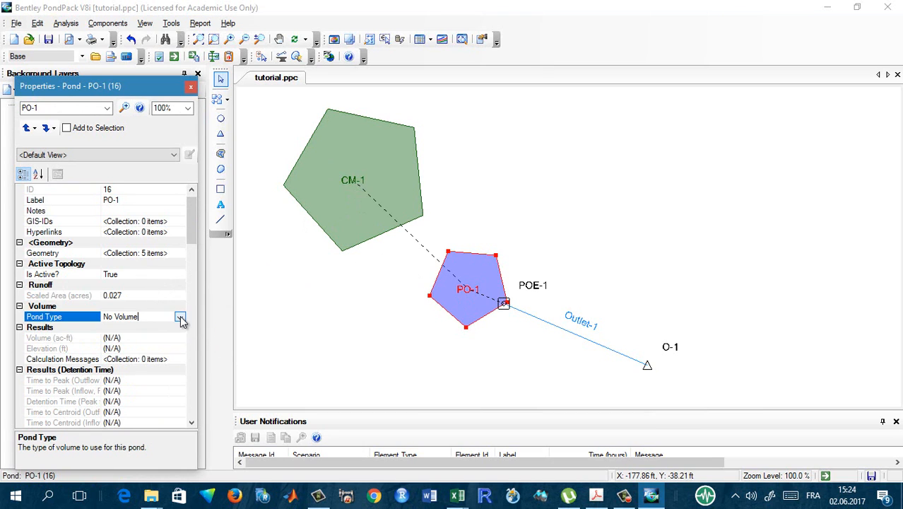
click(180, 315)
click(146, 344)
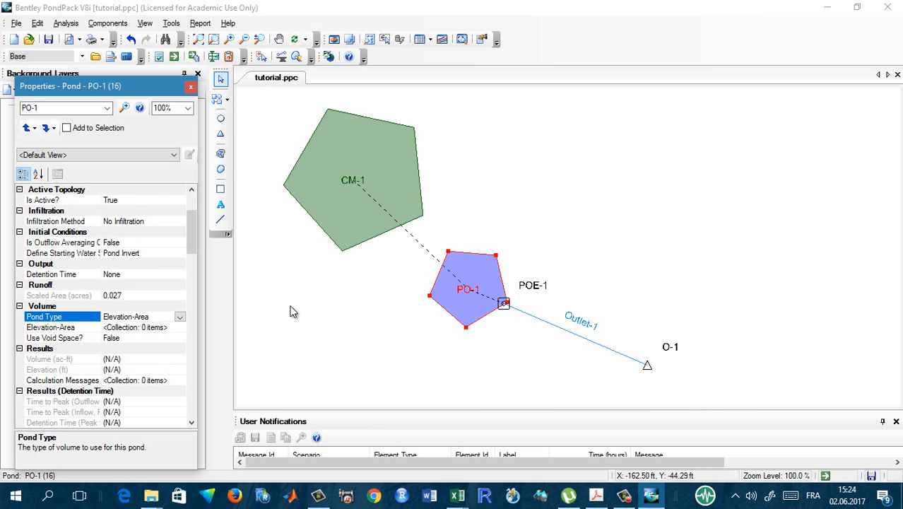
click(168, 327)
click(181, 327)
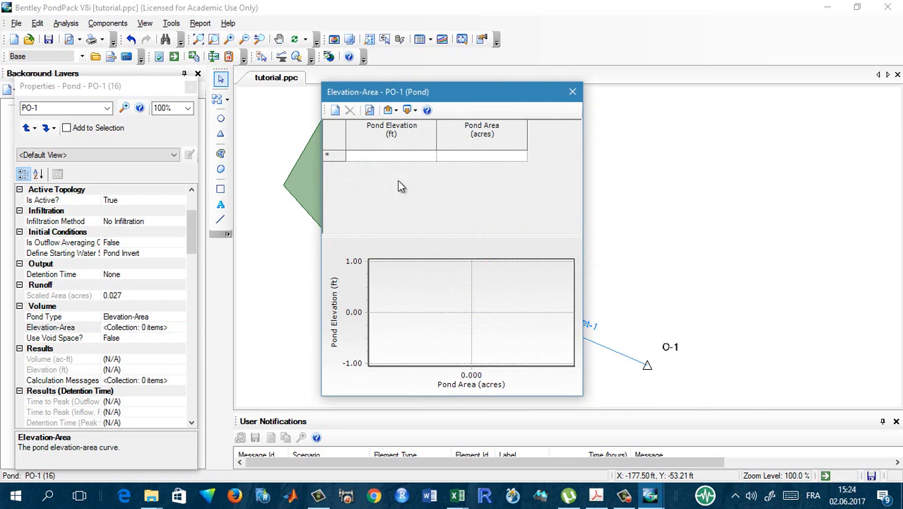
Switch to the Excel workbook elevation area graph.xlsx, copy the elevation and area values in A3:B17, and return to PondPack
click(455, 496)
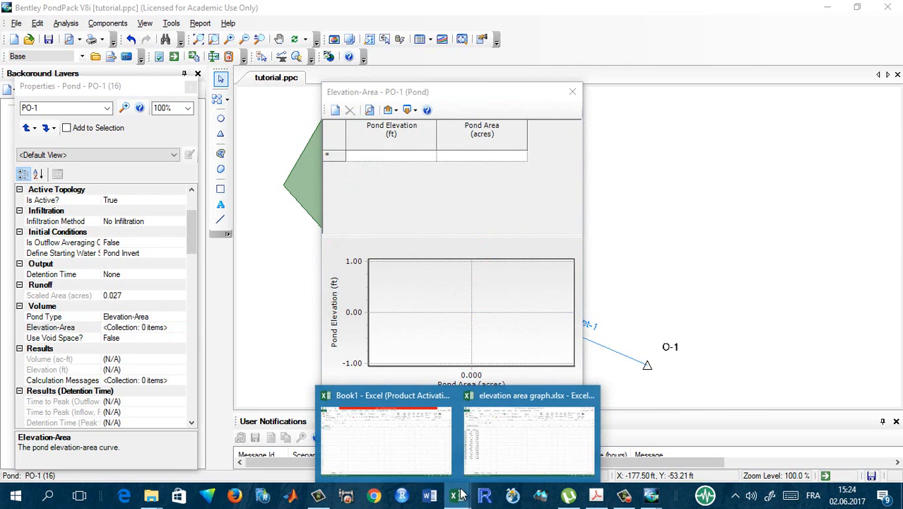
click(522, 449)
right_click(49, 186)
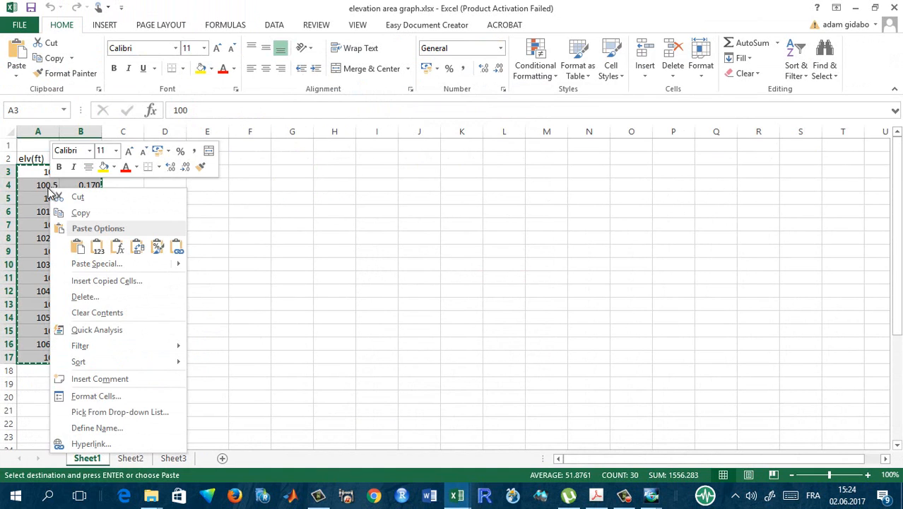
click(83, 208)
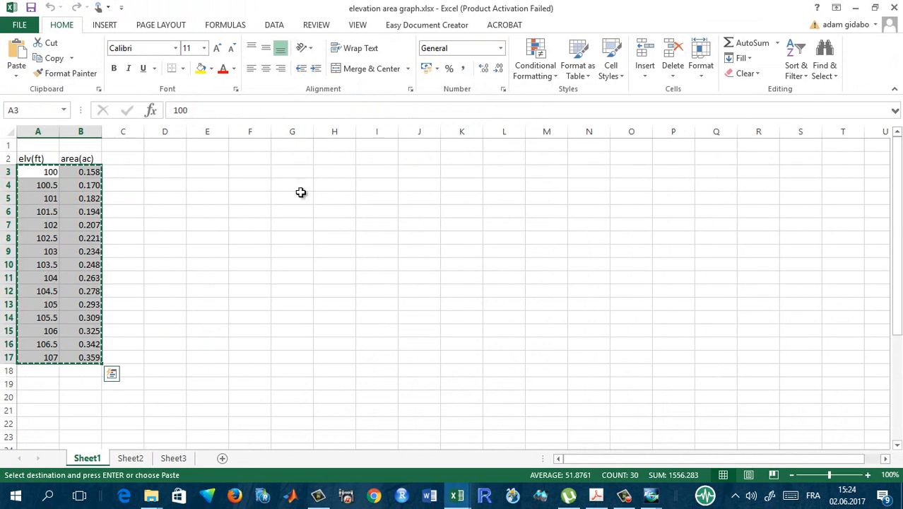
click(854, 8)
Paste the copied values into the pond elevation and pond area columns of PO-1's curve and close the table
click(397, 134)
click(495, 133)
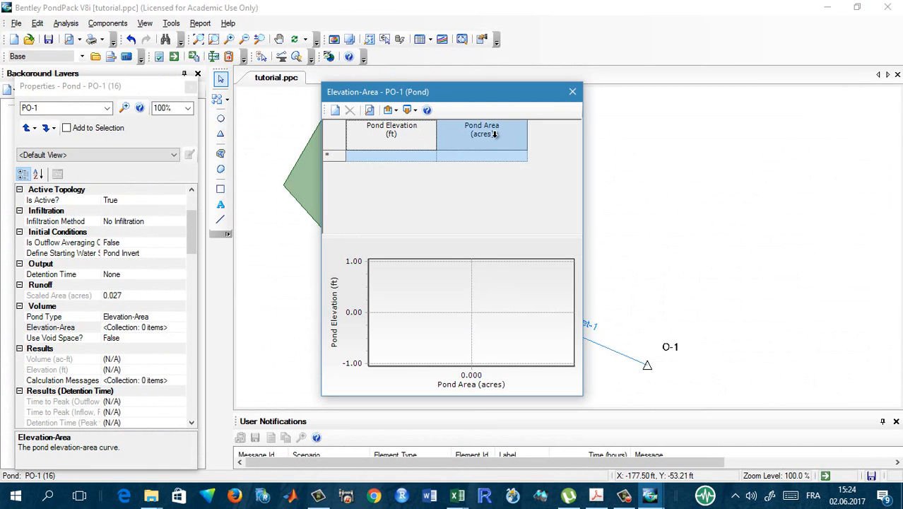
right_click(414, 139)
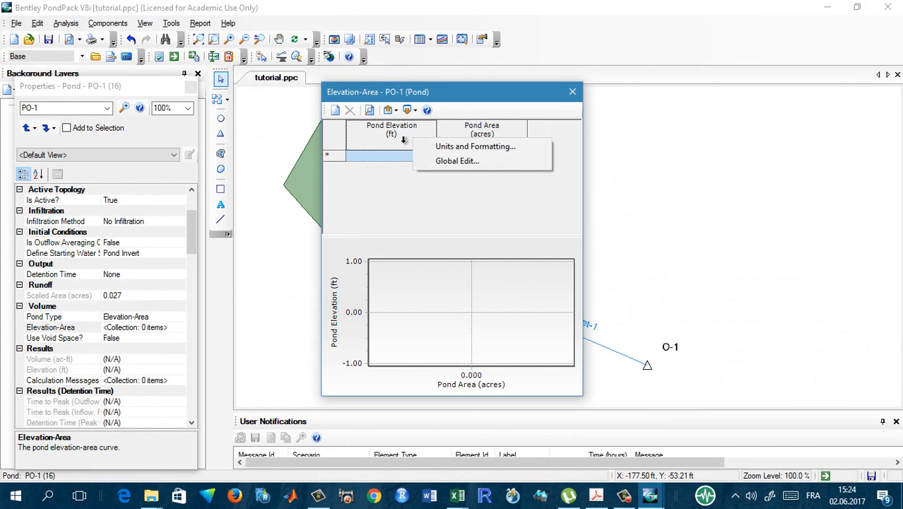
click(487, 137)
key(ctrl+v)
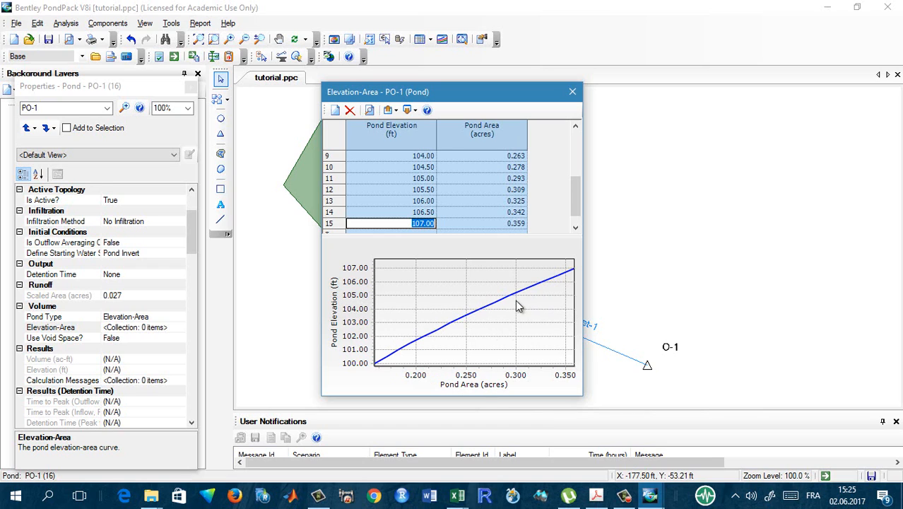
click(574, 95)
right_click(468, 301)
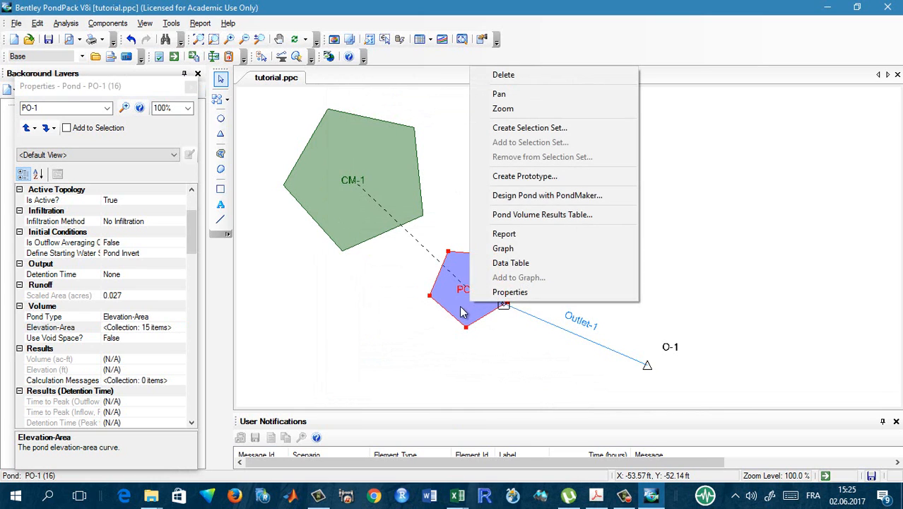
click(531, 201)
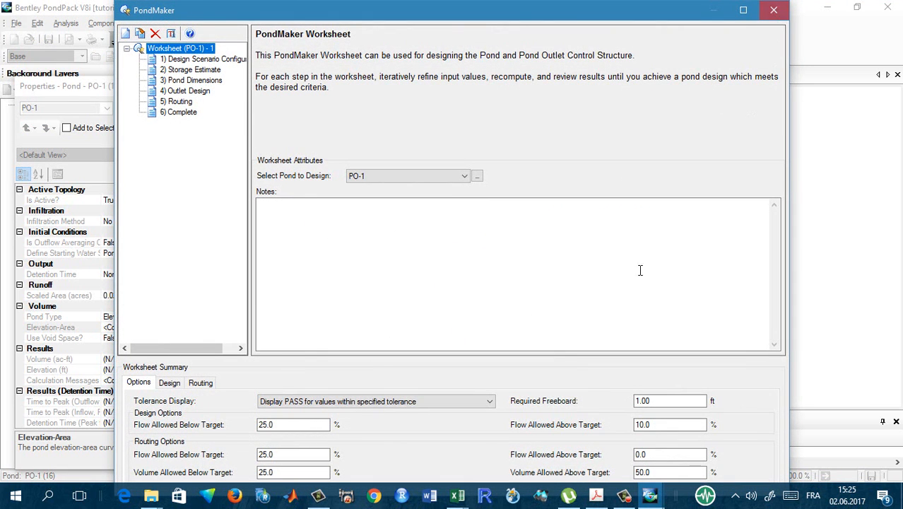
click(774, 11)
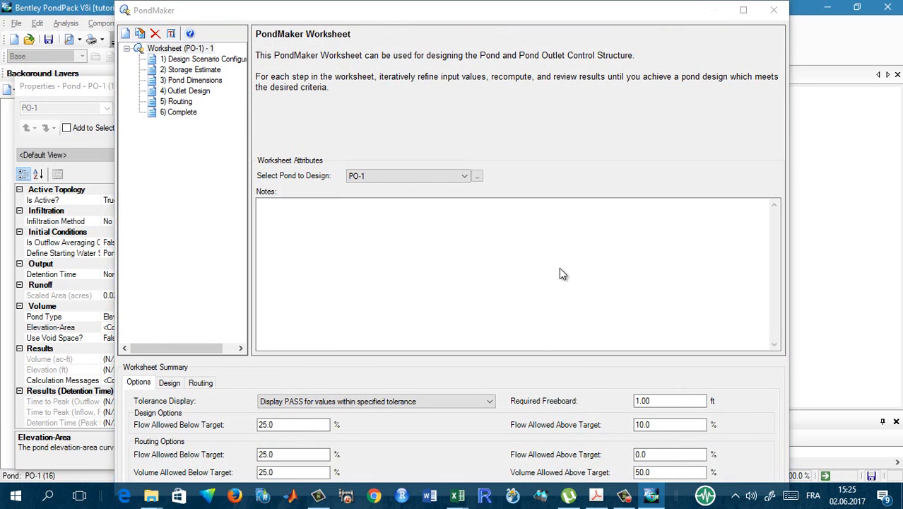
View pond PO-1's elevation versus volume results graph, and close the graph and the pond's properties
right_click(467, 299)
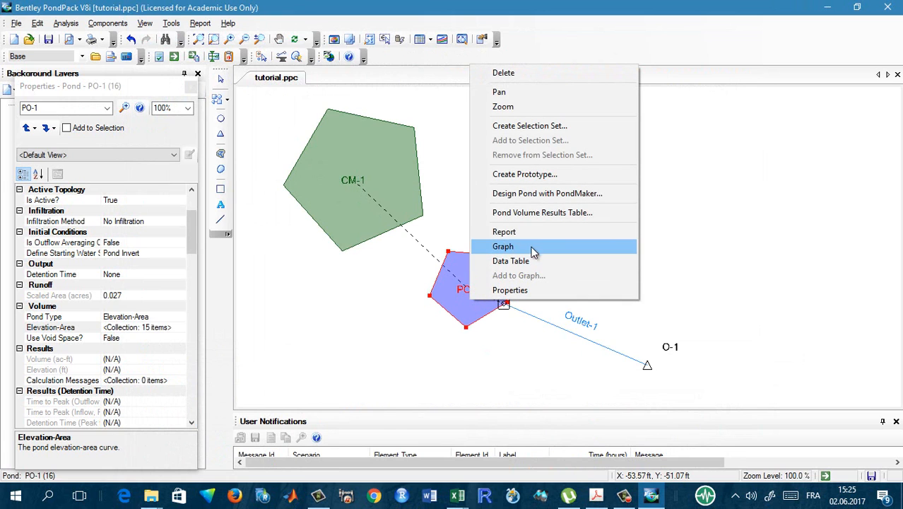
click(537, 213)
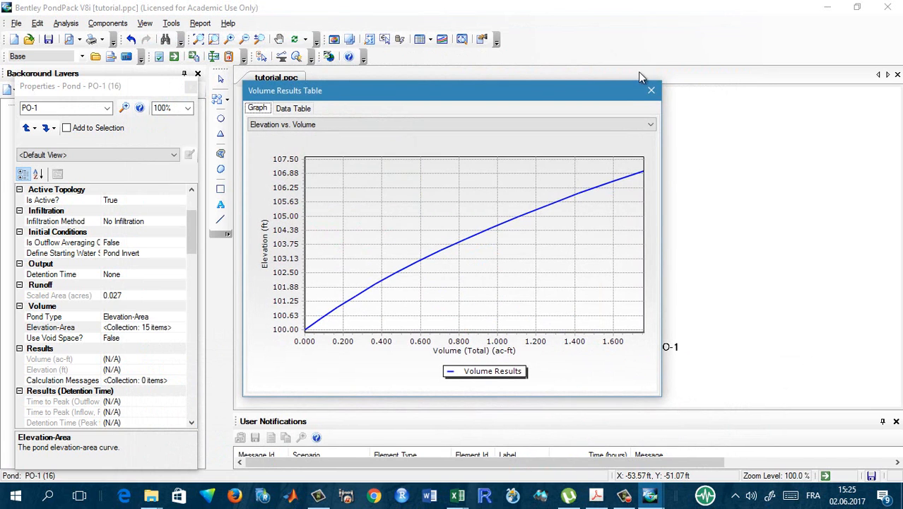
click(650, 90)
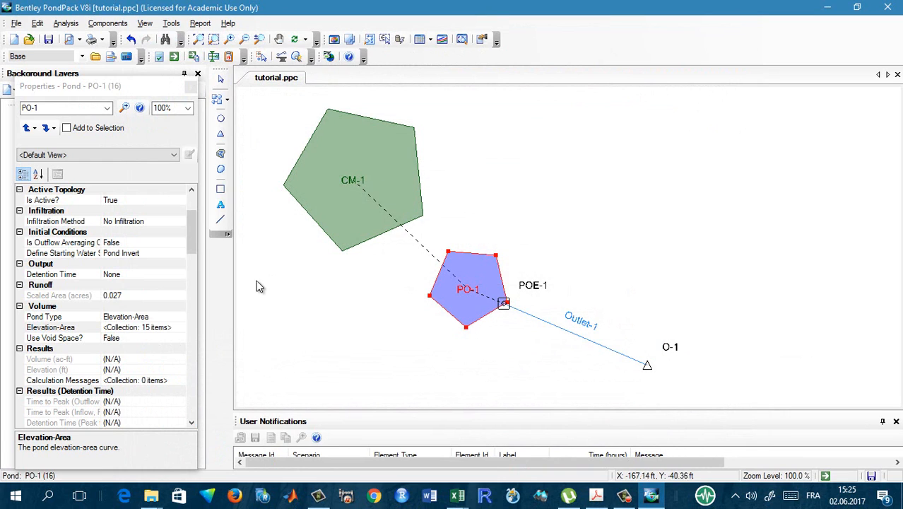
click(173, 329)
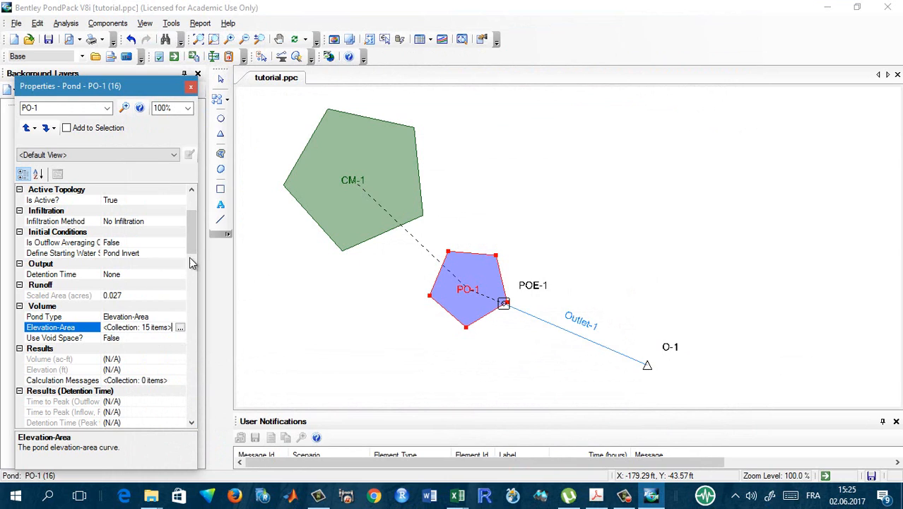
drag(194, 241, 195, 192)
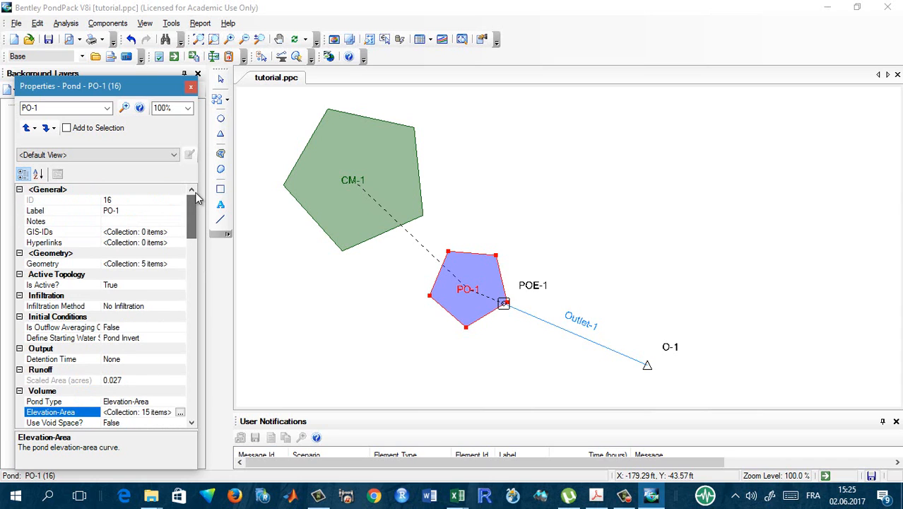
click(191, 89)
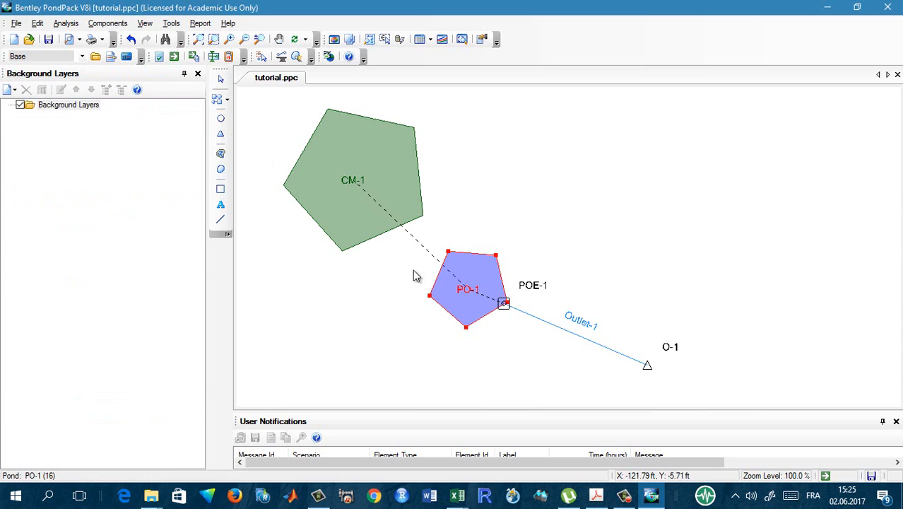
Examine the properties of pond outlet entrance POE-1 and close them
click(503, 304)
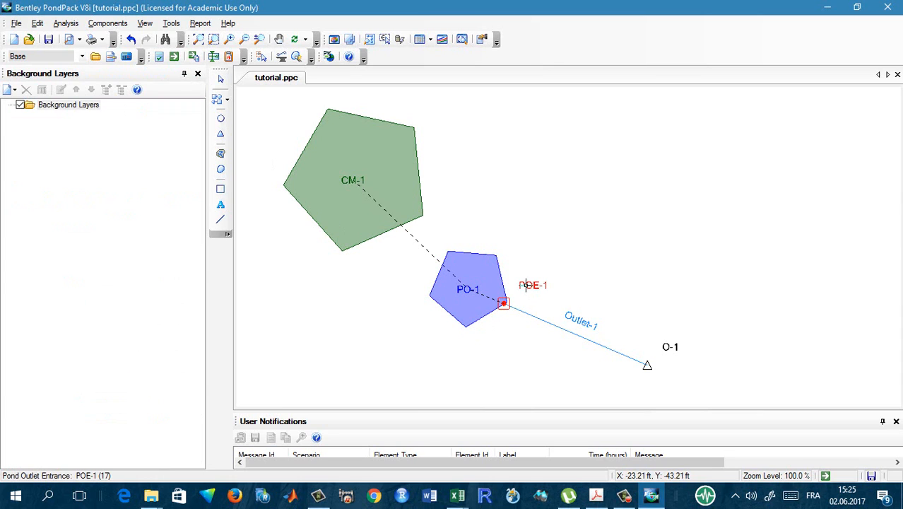
double_click(521, 291)
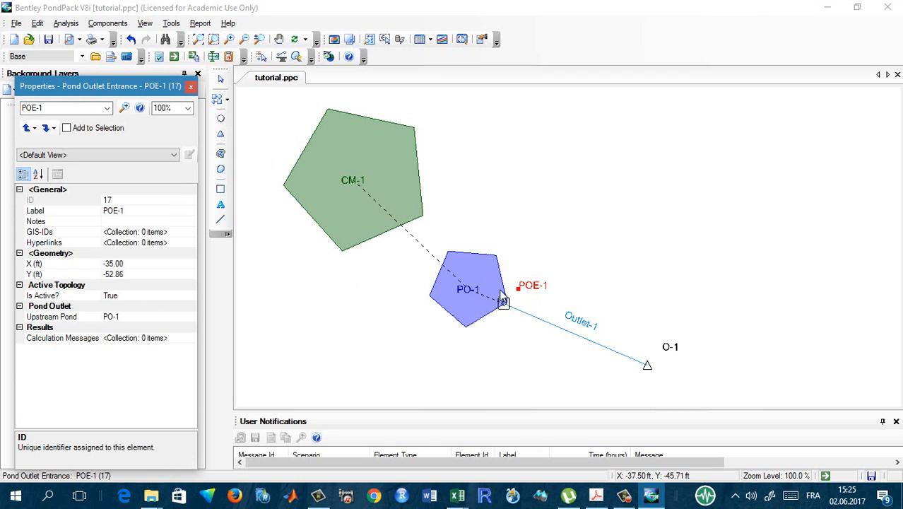
click(190, 86)
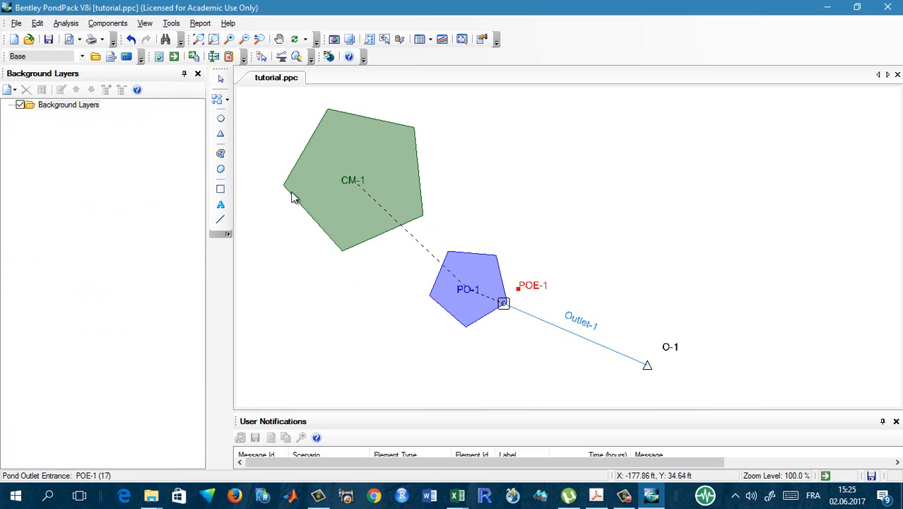
Open pond outlet Outlet-1's properties, check its control structure settings, and create a new composite outlet structure for it
double_click(575, 320)
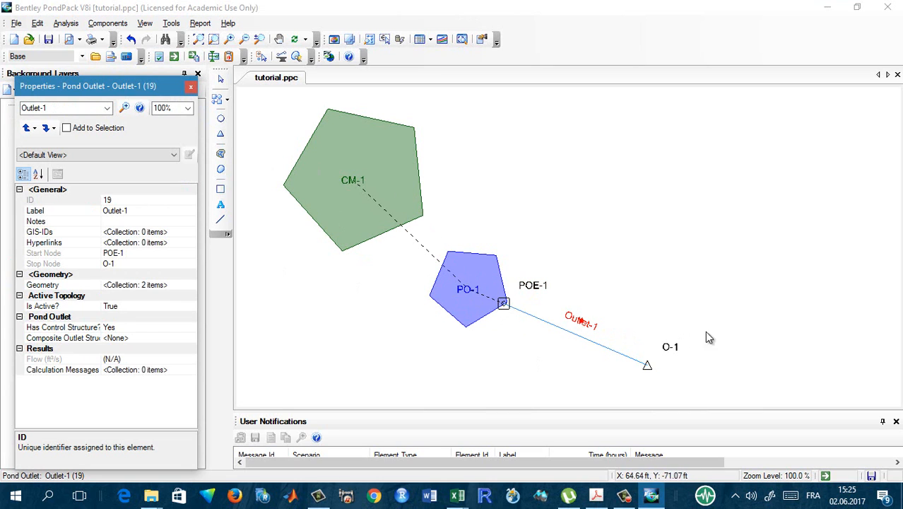
click(161, 305)
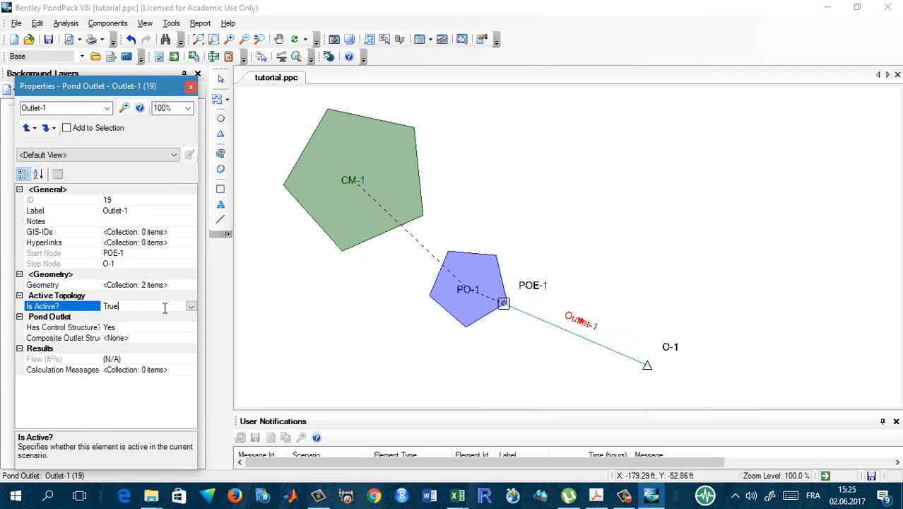
click(166, 327)
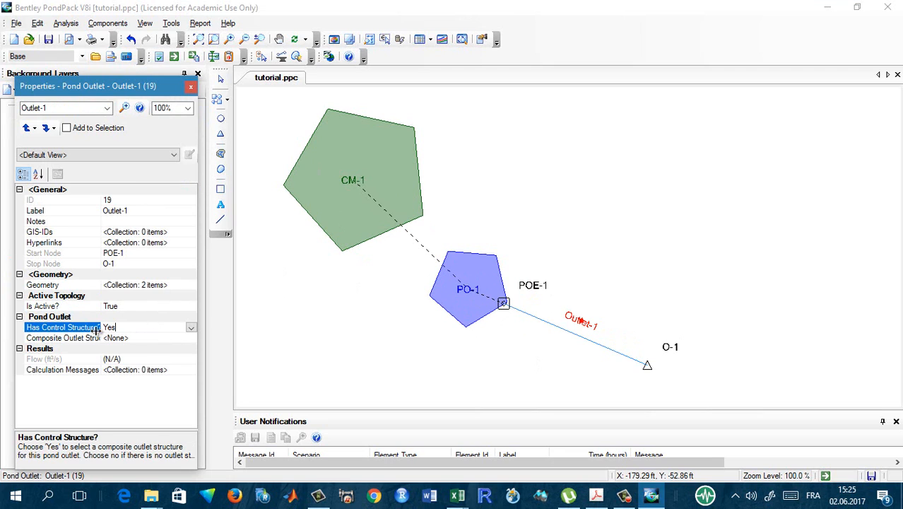
click(161, 340)
click(190, 339)
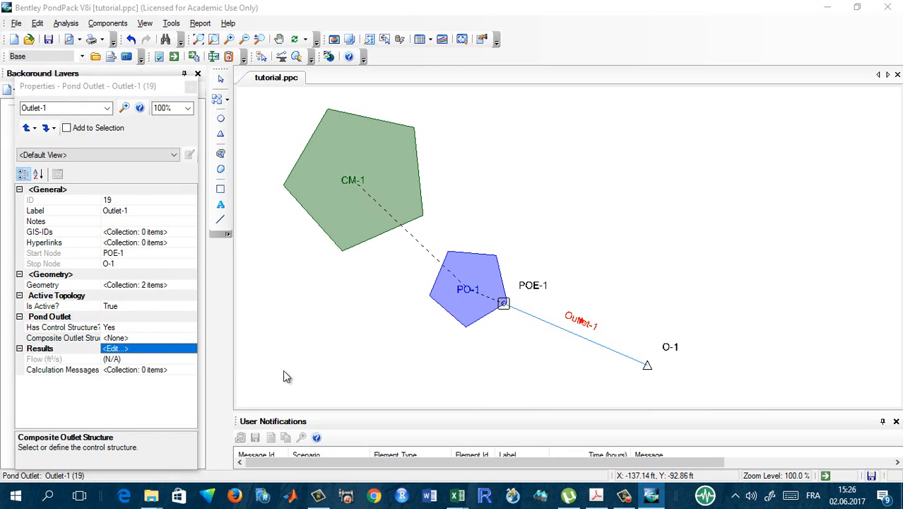
click(113, 349)
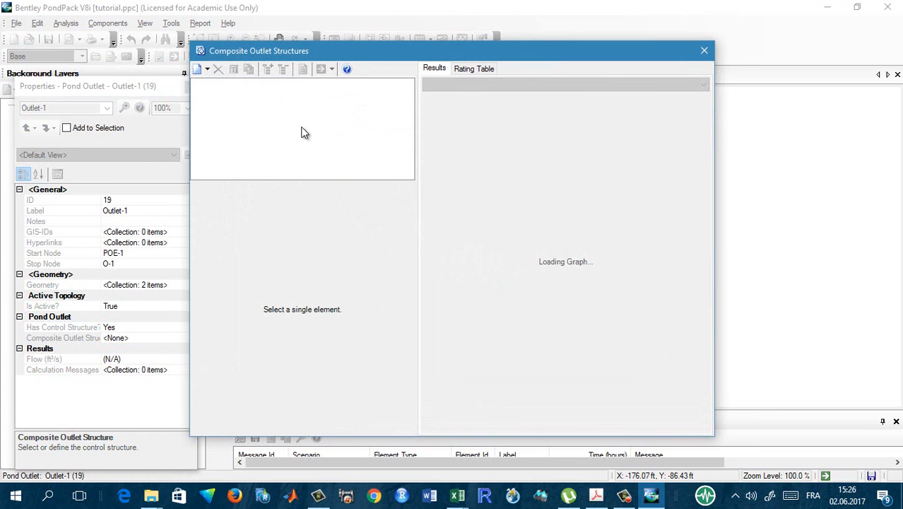
click(207, 70)
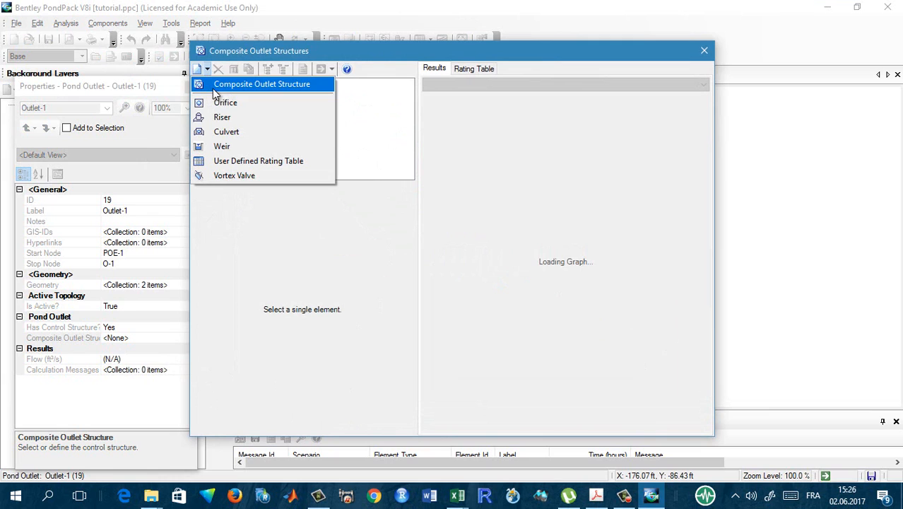
click(220, 86)
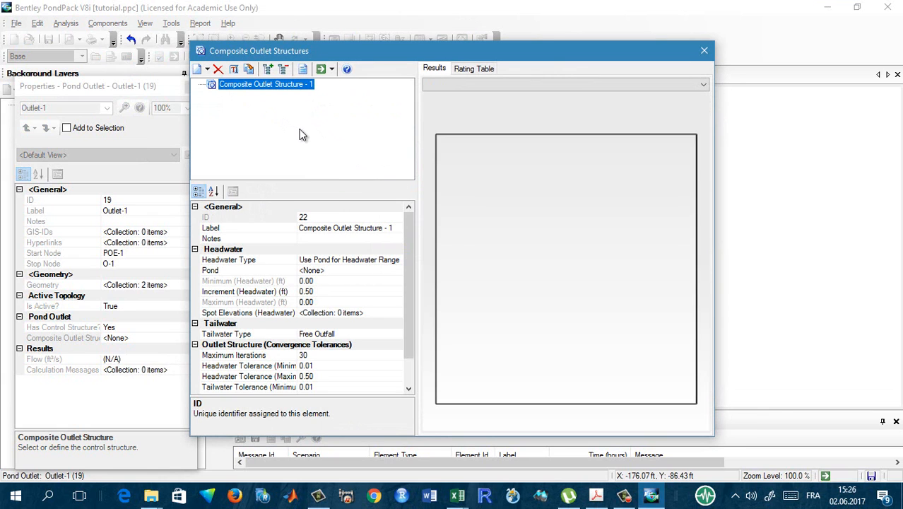
Set the composite outlet structure's headwater pond to PO-1 by picking it from the drawing, and review the remaining headwater and tolerance settings
click(324, 270)
click(396, 272)
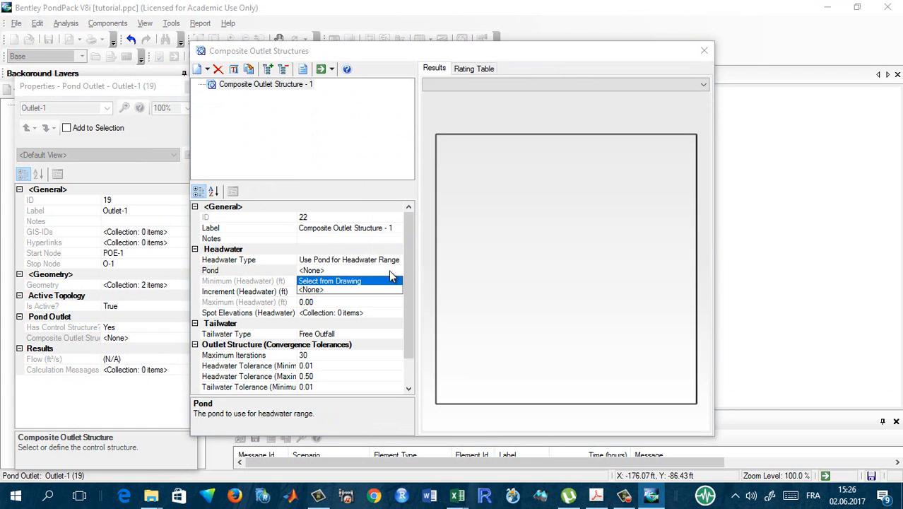
click(327, 281)
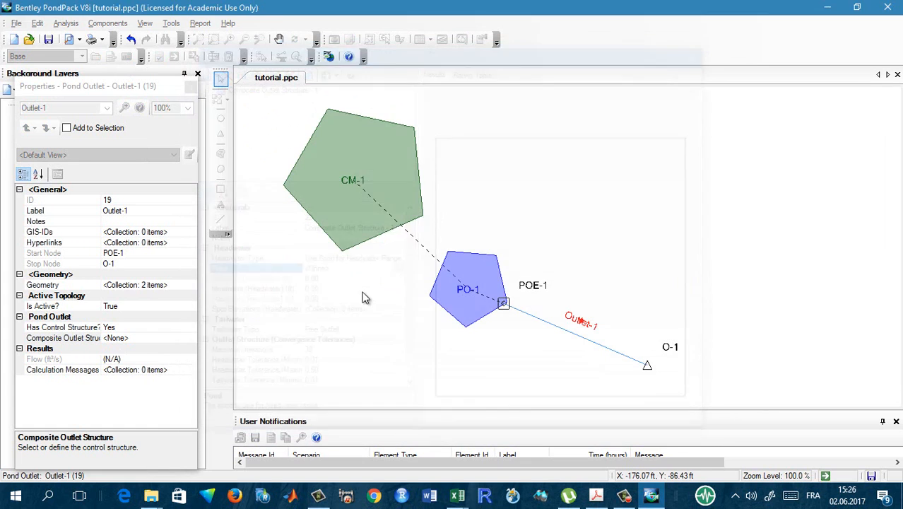
click(464, 298)
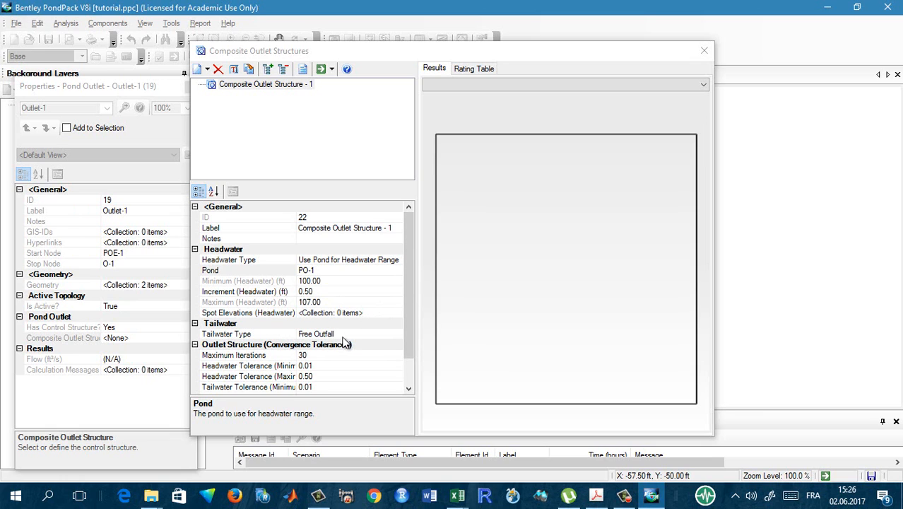
drag(407, 321, 401, 362)
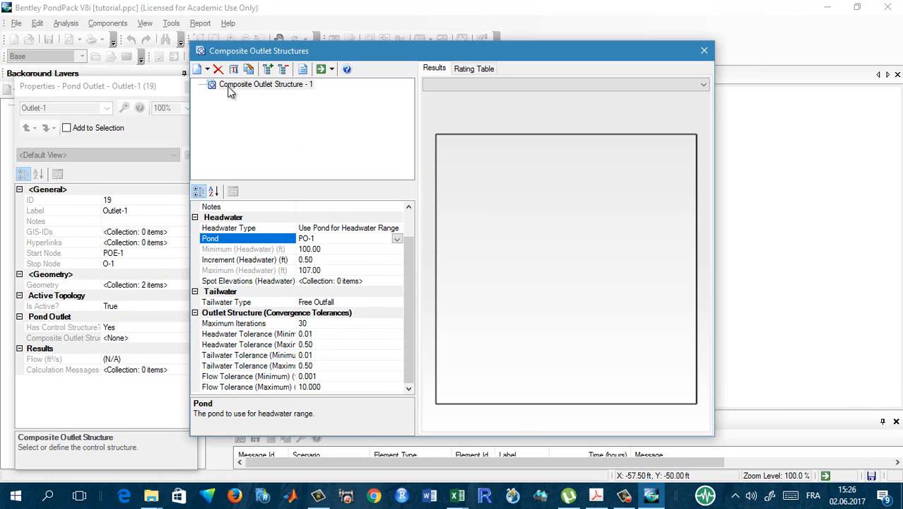
Add a weir and an orifice to Composite Outlet Structure - 1
click(208, 69)
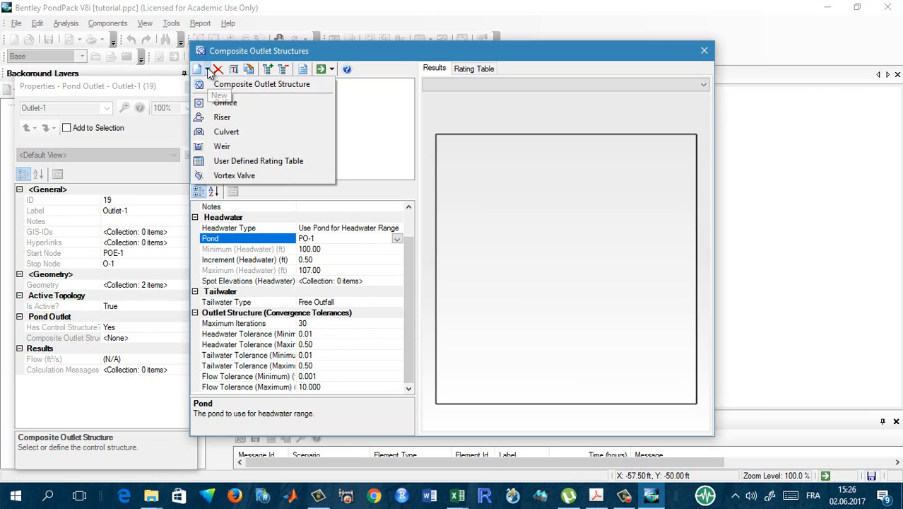
click(225, 147)
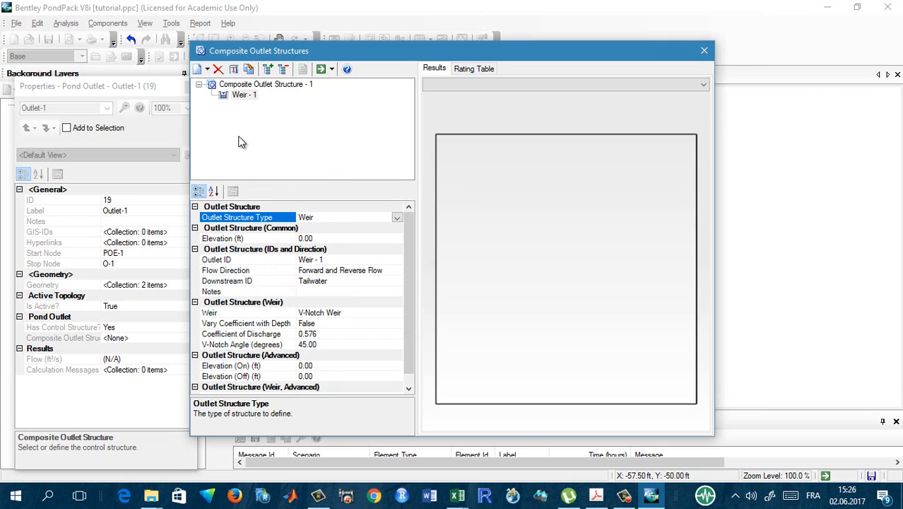
click(208, 70)
click(226, 102)
Set Weir - 1's elevation to 105 ft and its flow direction to Forward Flow Only
click(243, 95)
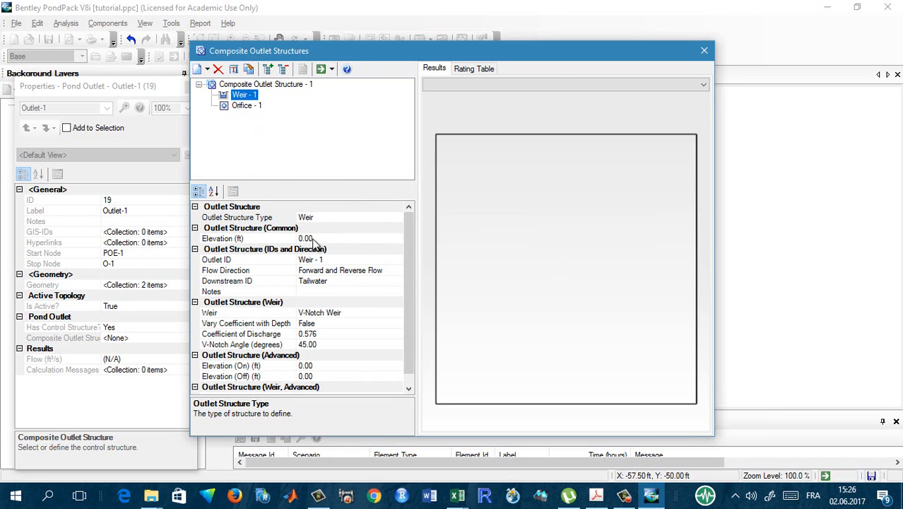
click(314, 238)
drag(326, 239, 291, 239)
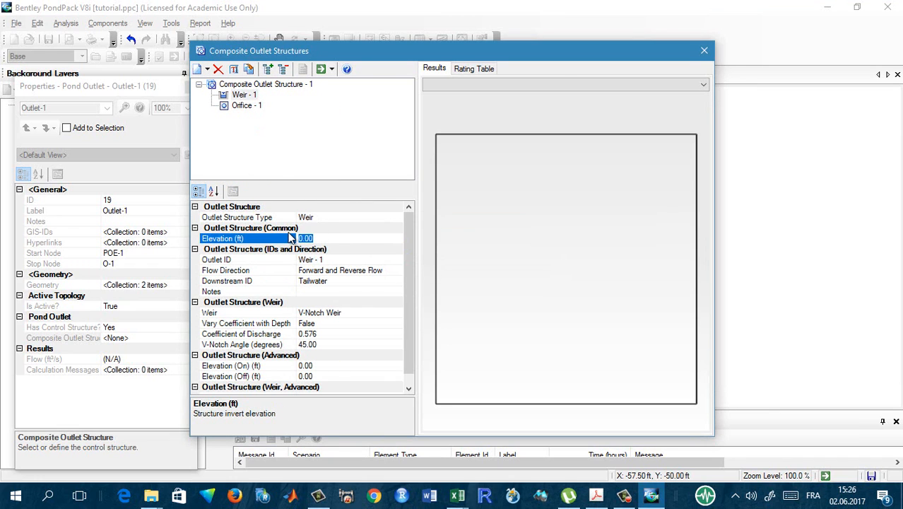
text(15)
click(394, 272)
click(397, 272)
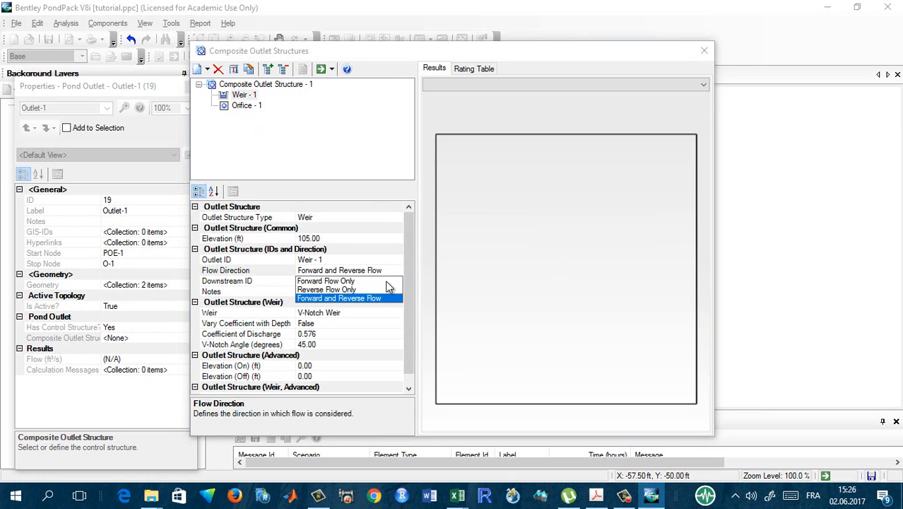
click(357, 281)
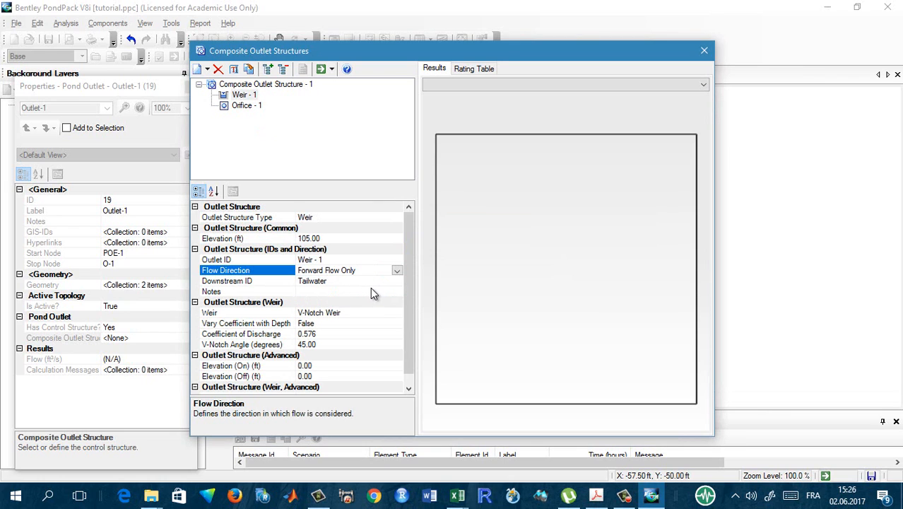
Change Weir - 1's type to Rectangular Weir and set its weir coefficient to 2.6
click(356, 315)
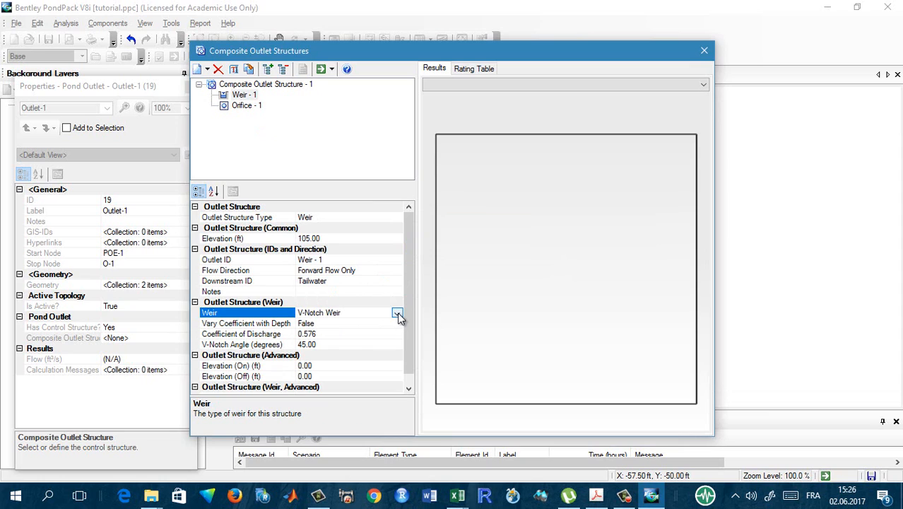
click(397, 313)
click(343, 341)
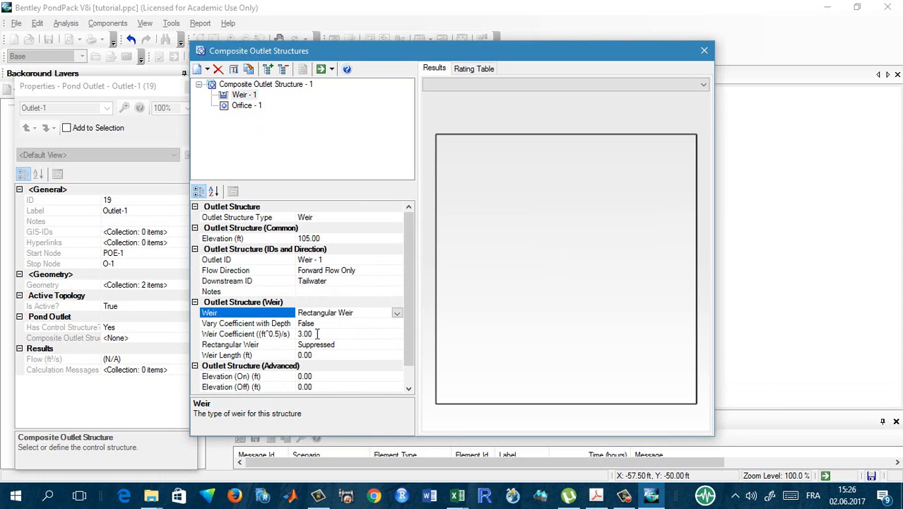
click(317, 334)
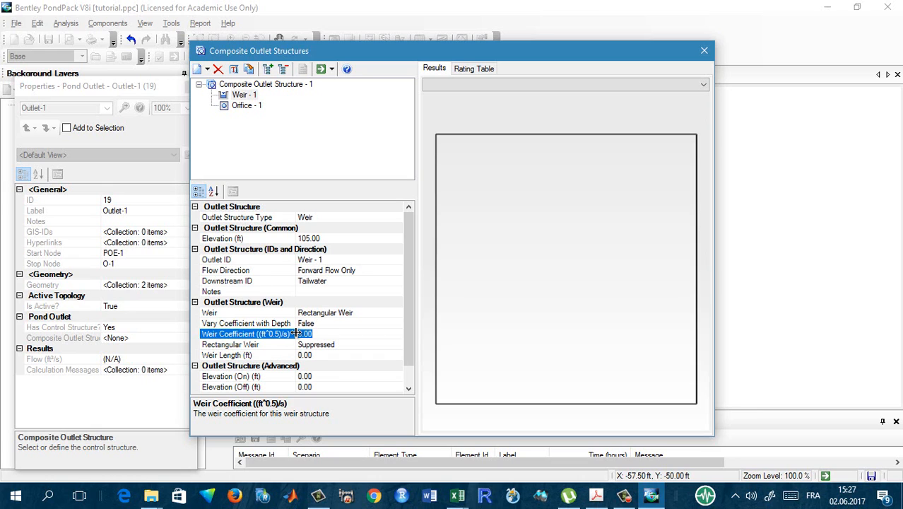
text(2.6)
Make the rectangular weir Contracted and set its weir length to 15 ft
click(341, 346)
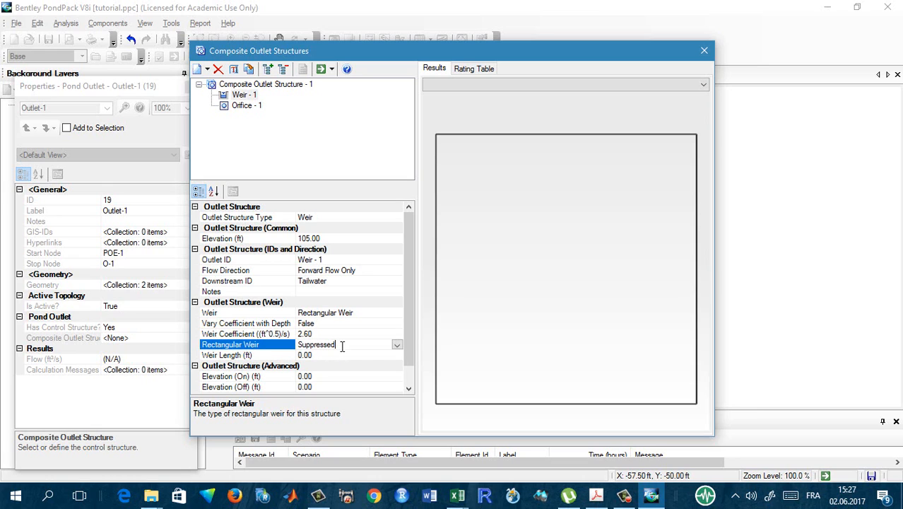
click(397, 345)
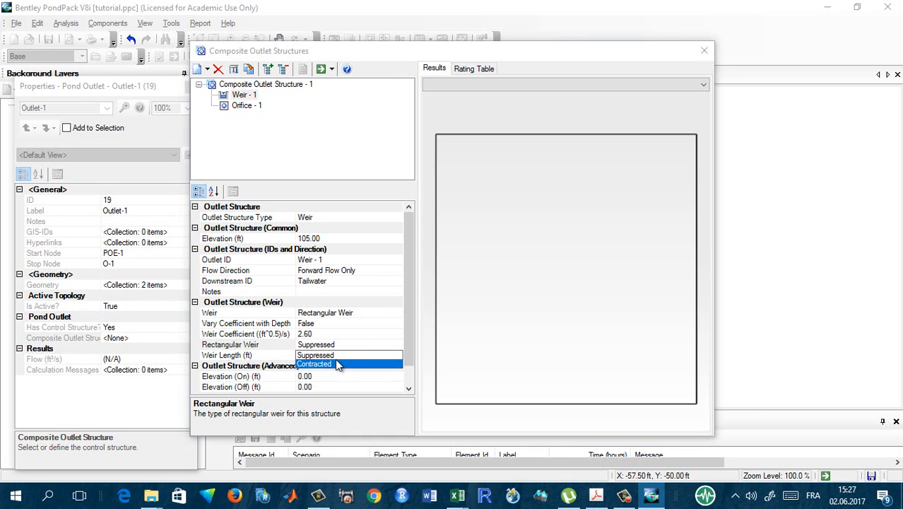
click(337, 362)
click(398, 344)
click(355, 365)
click(355, 353)
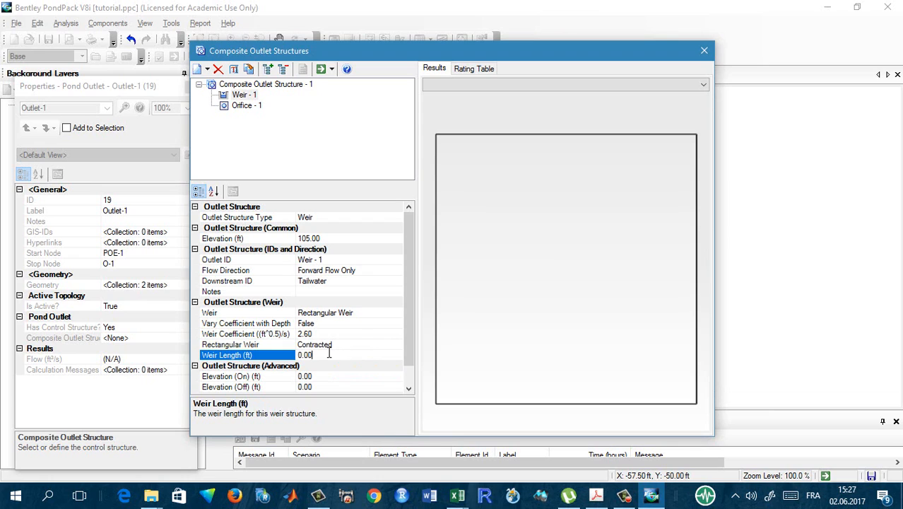
drag(319, 351, 298, 352)
text(15)
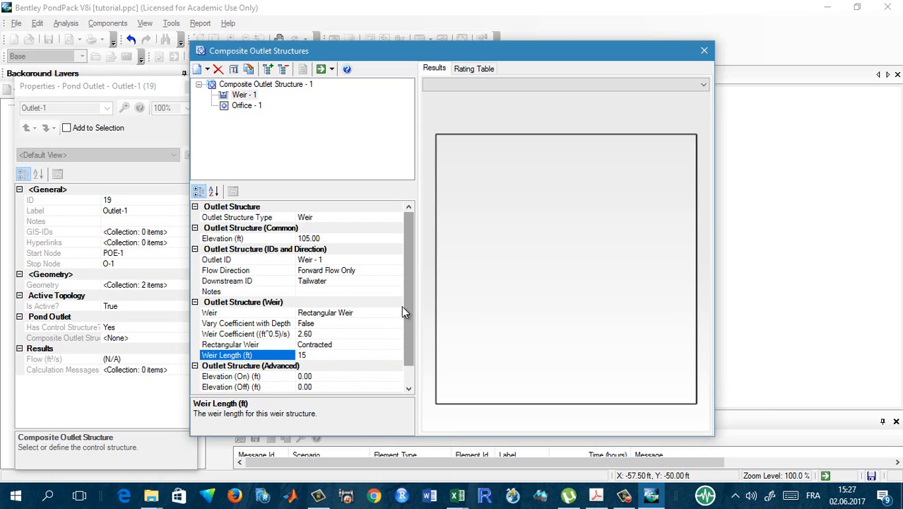
drag(402, 312, 405, 353)
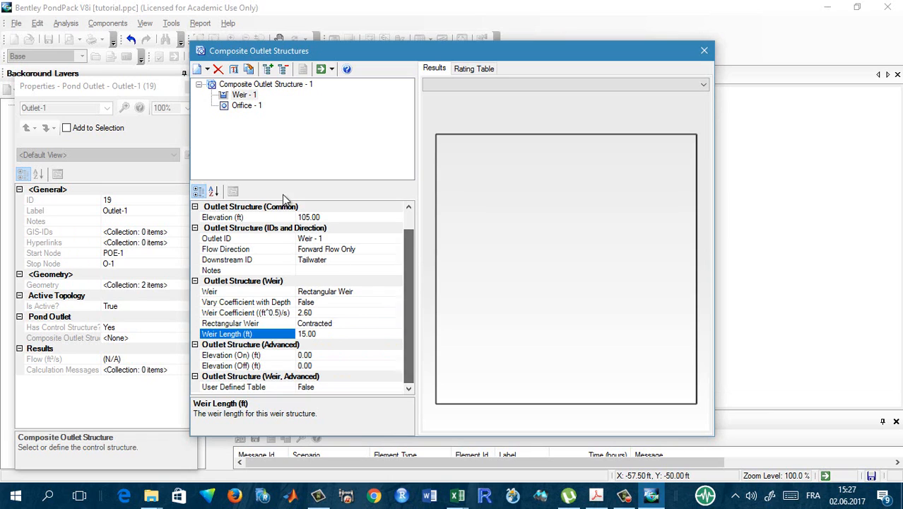
Set Orifice - 1's diameter to 6 in, its flow direction to Forward Flow Only, and its elevation to 100 ft
click(247, 108)
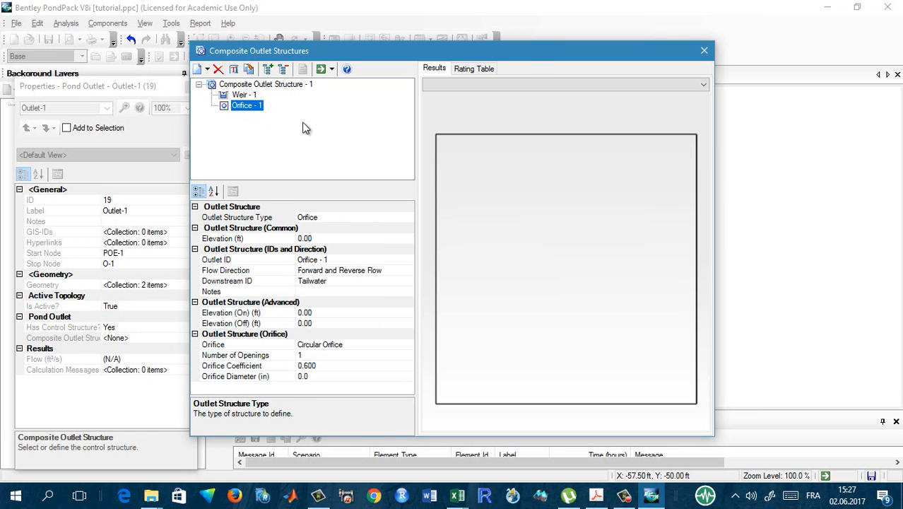
click(318, 378)
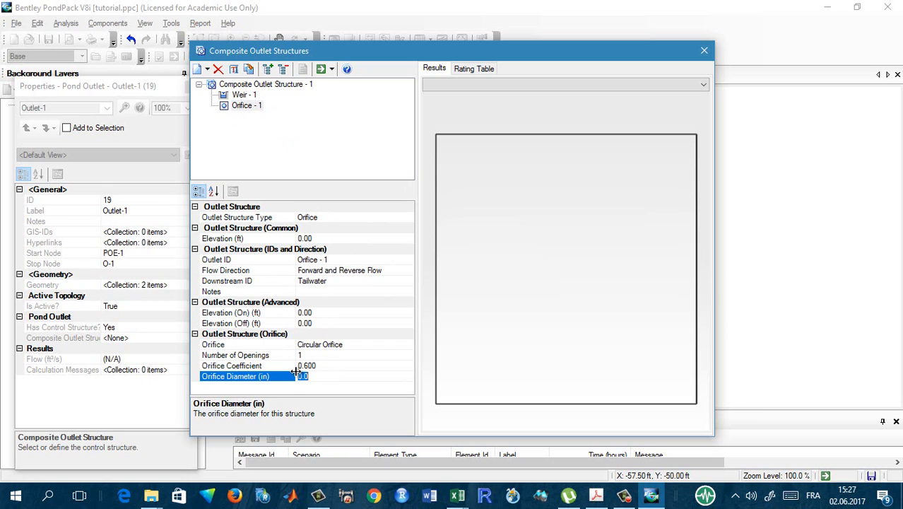
text(6)
click(362, 270)
click(408, 273)
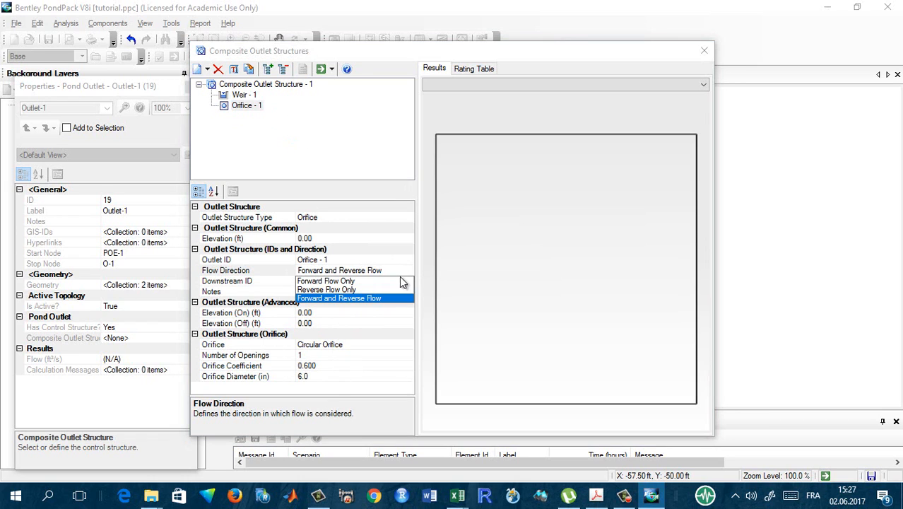
click(349, 282)
click(331, 238)
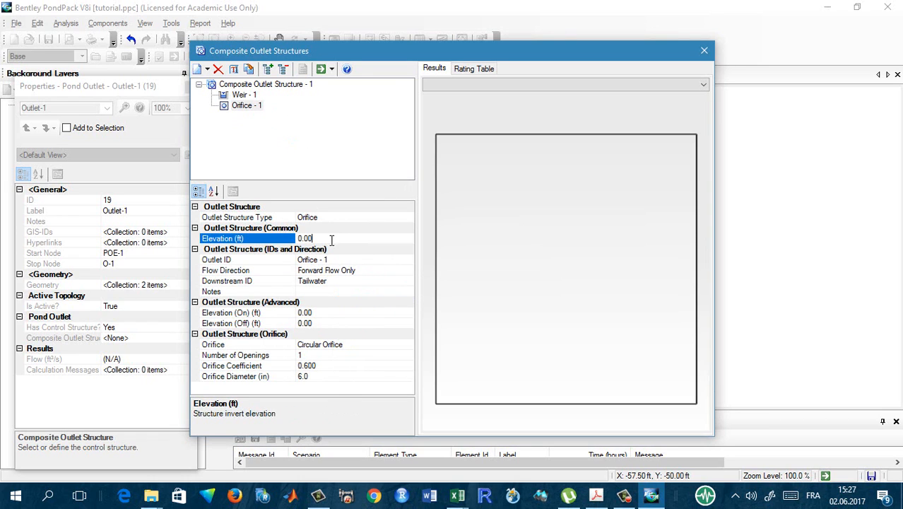
drag(331, 238, 294, 240)
key(BackSpace)
Compute the composite outlet structure's rating curve, and examine the individual rating curves of the orifice and weir along with the weir's settings
click(304, 86)
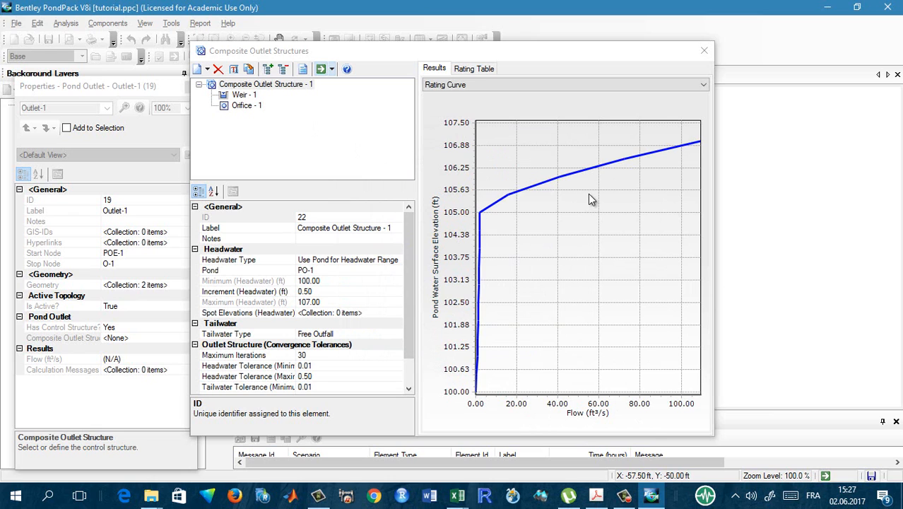
click(248, 105)
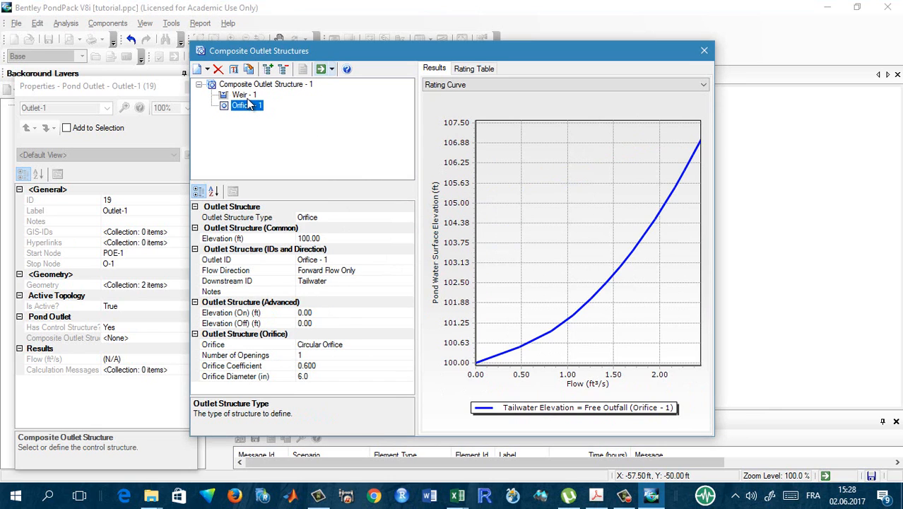
click(322, 69)
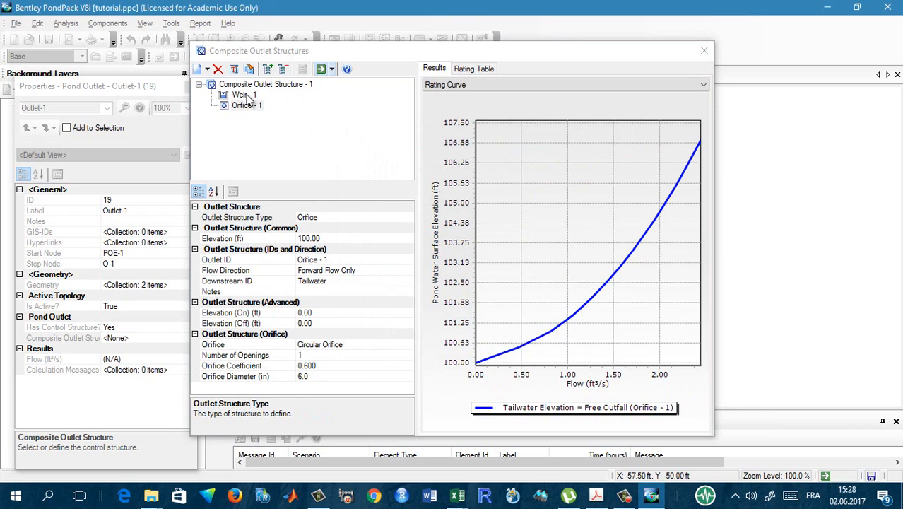
click(245, 95)
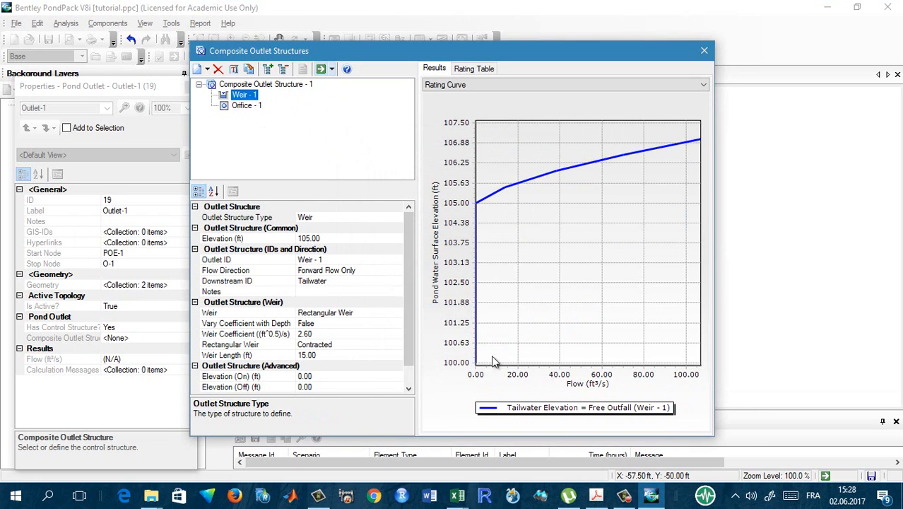
drag(405, 343, 405, 367)
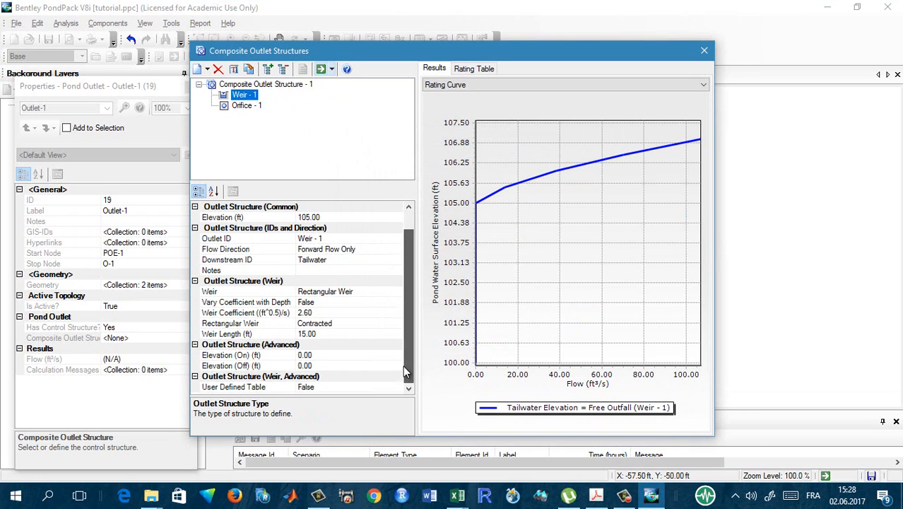
click(343, 324)
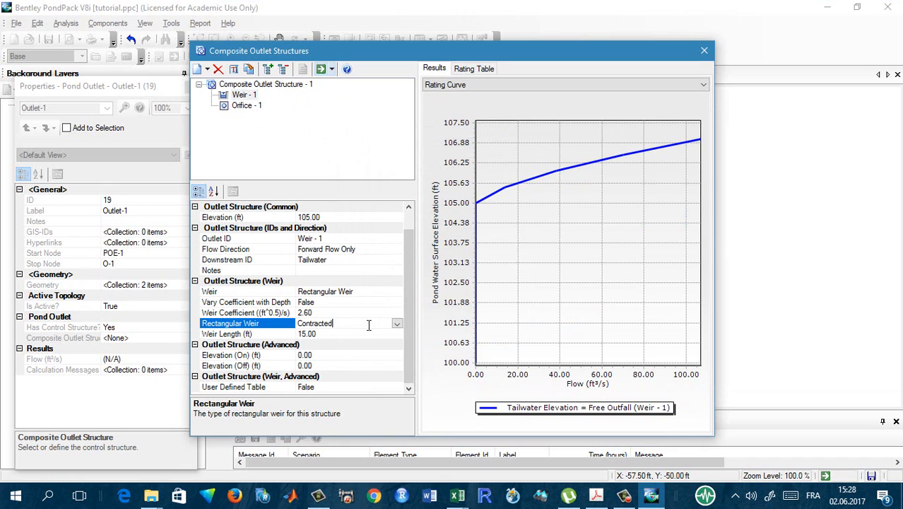
Switch Weir - 1's rectangular weir type to Suppressed and recompute the structure with its rating table shown
click(388, 325)
click(344, 333)
click(458, 69)
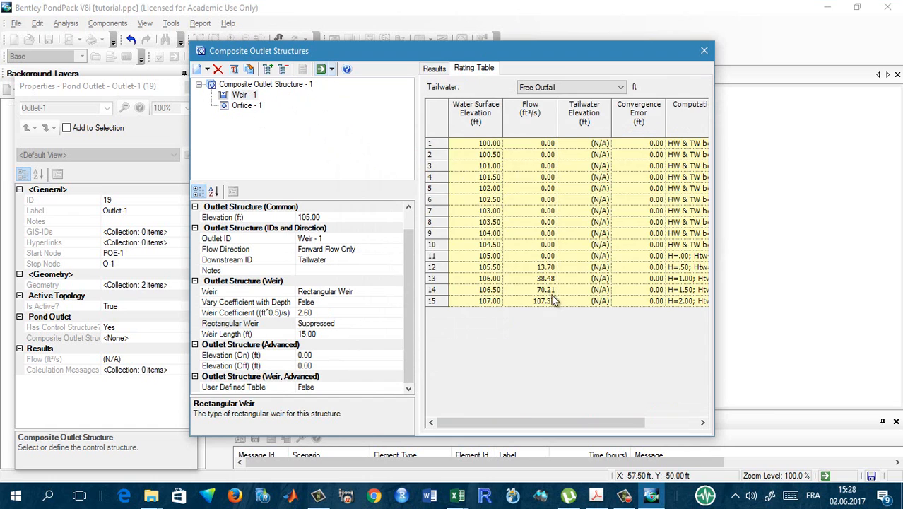
click(323, 70)
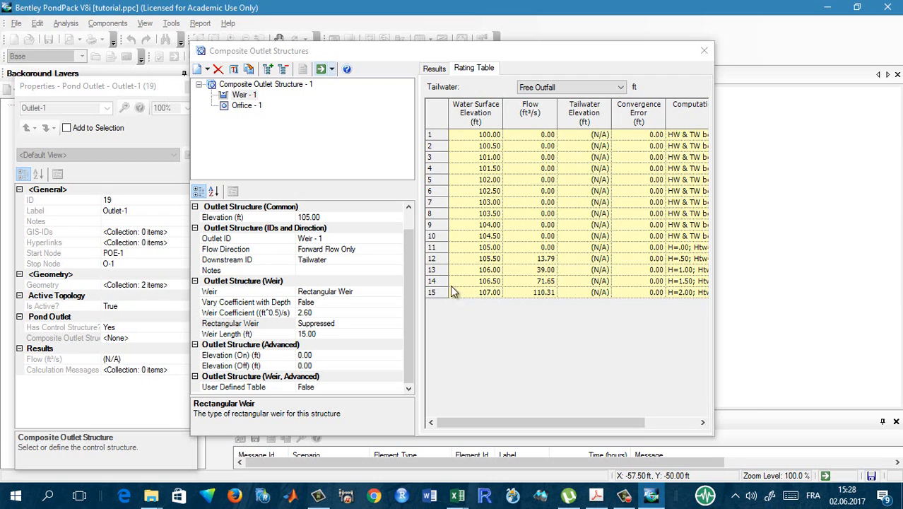
Set Weir - 1's rectangular weir type back to Contracted and recompute its rating table
click(368, 330)
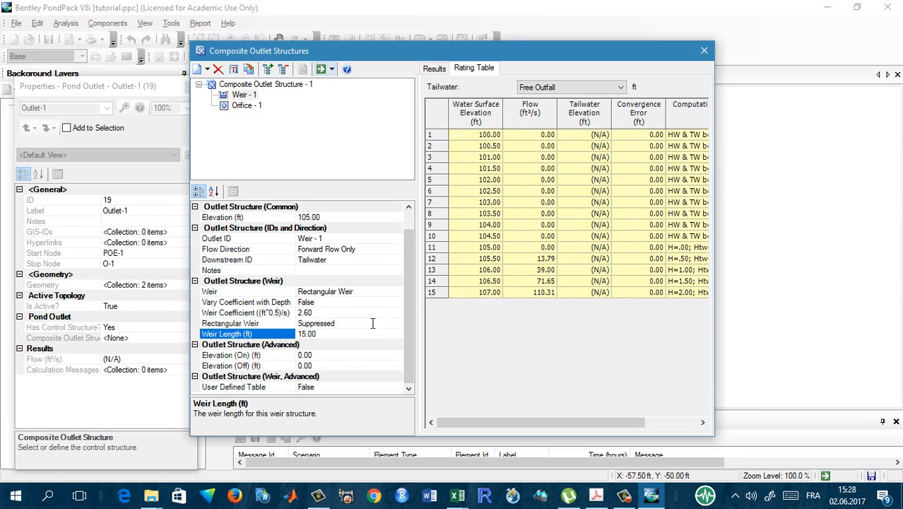
click(398, 324)
click(396, 324)
click(349, 343)
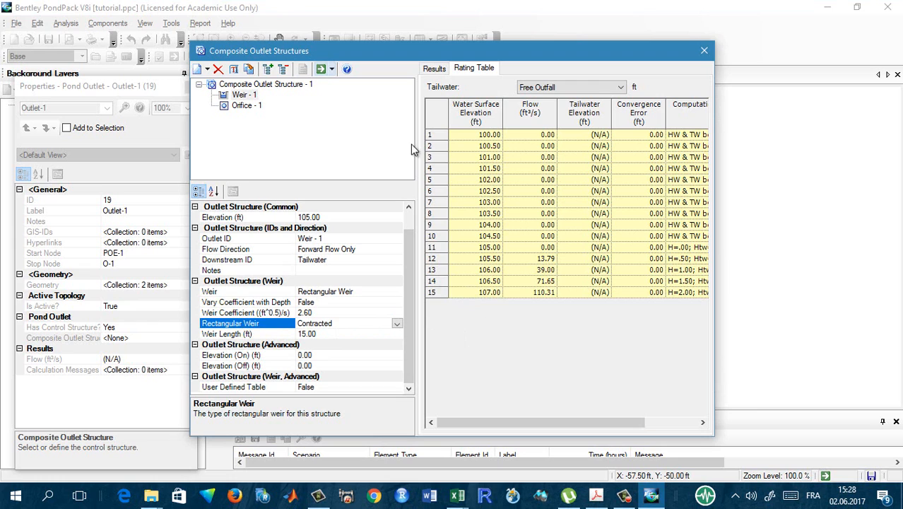
click(325, 71)
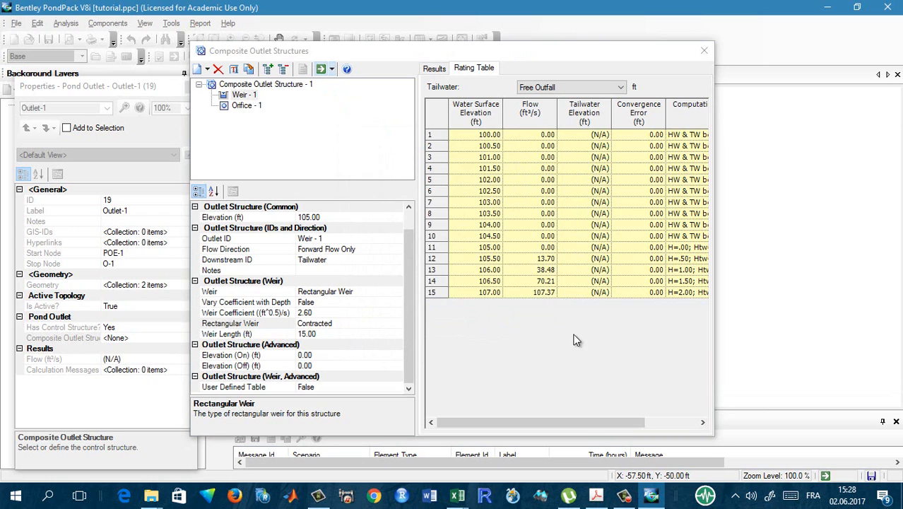
Switch to the Windows Ink Sketchpad and erase all of the existing ink
click(769, 496)
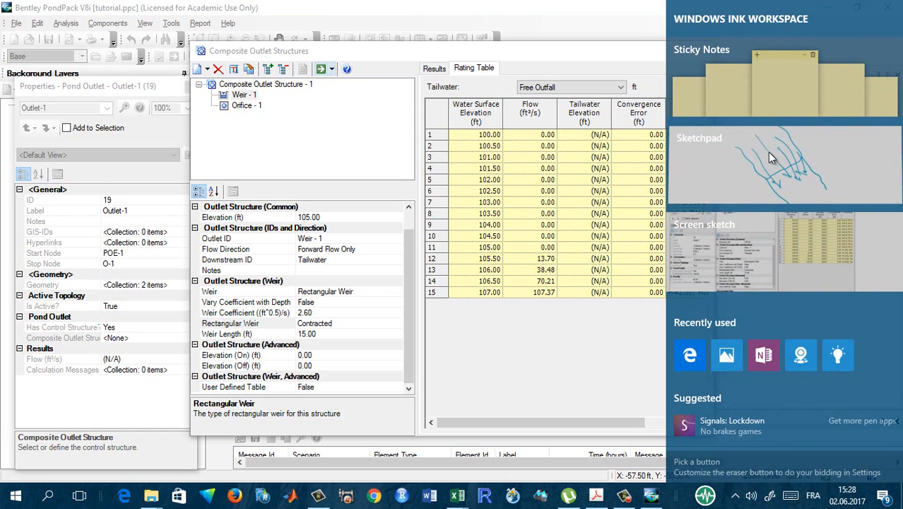
click(767, 152)
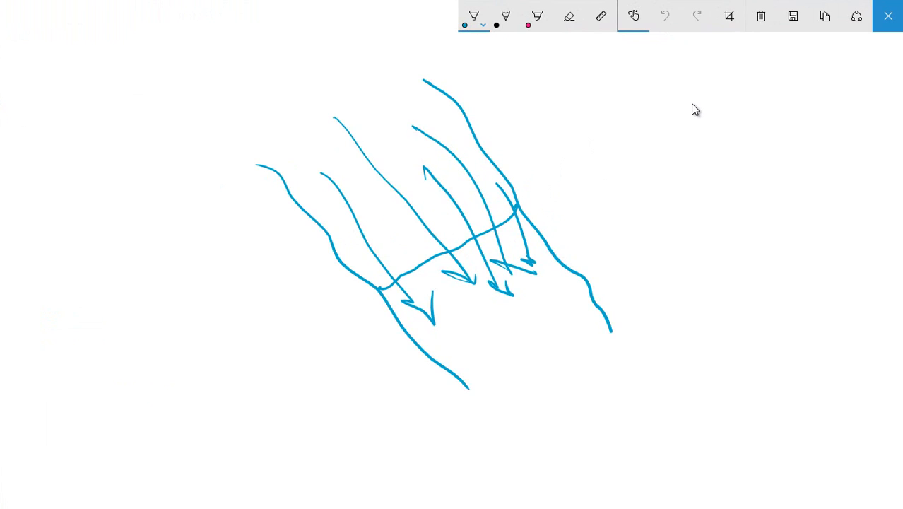
click(569, 16)
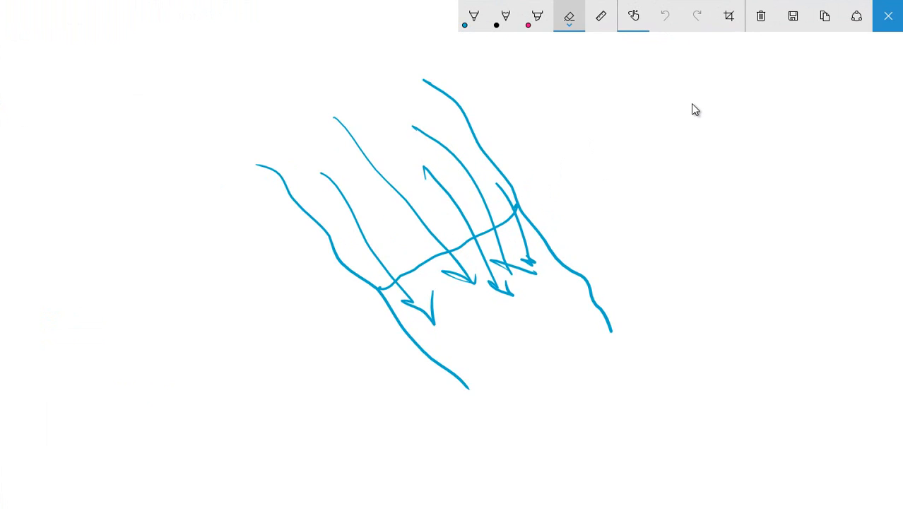
click(569, 17)
click(568, 47)
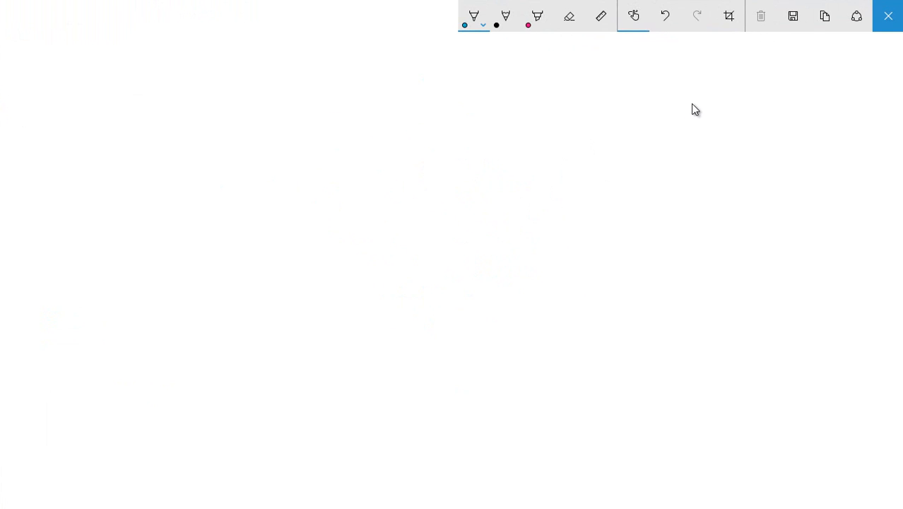
Set the ballpoint pen to orange and sketch the front face of a weir wall with a rectangular notch in its crest
click(473, 16)
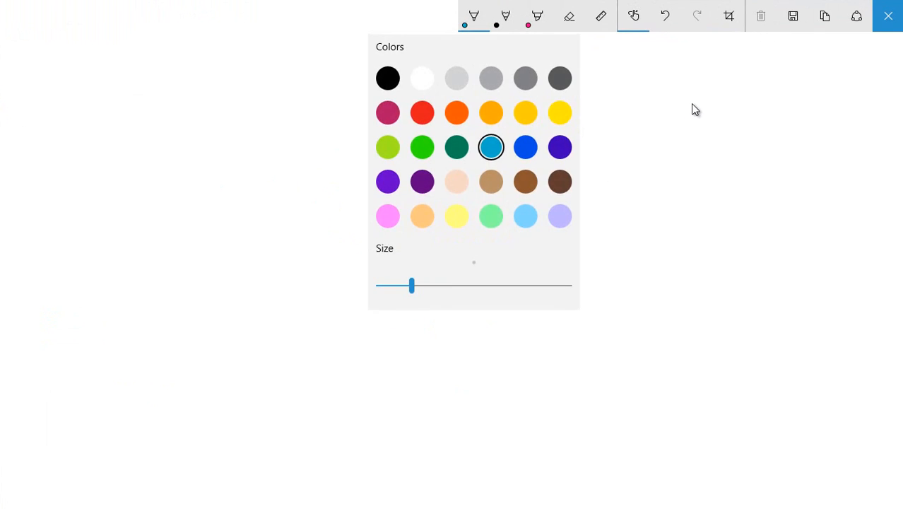
click(455, 113)
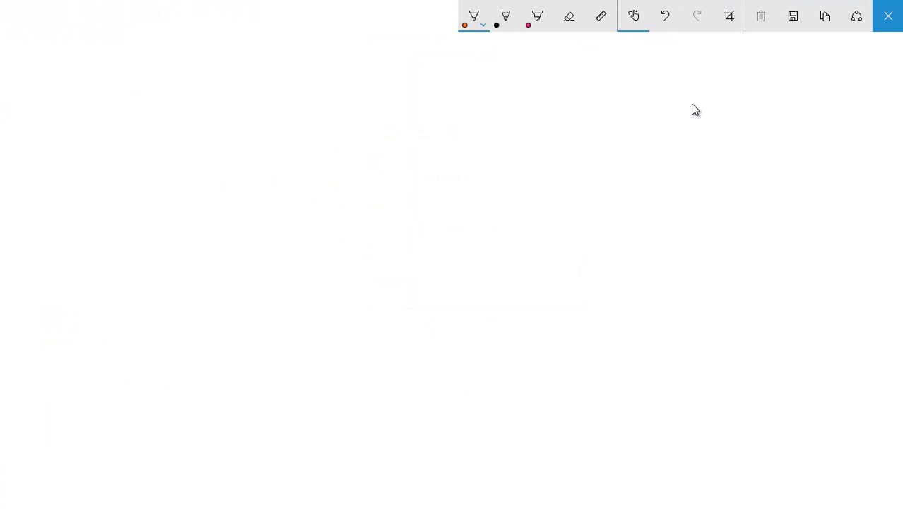
mouse_move(305, 242)
mouse_down()
mouse_move(389, 211)
mouse_move(378, 259)
mouse_up()
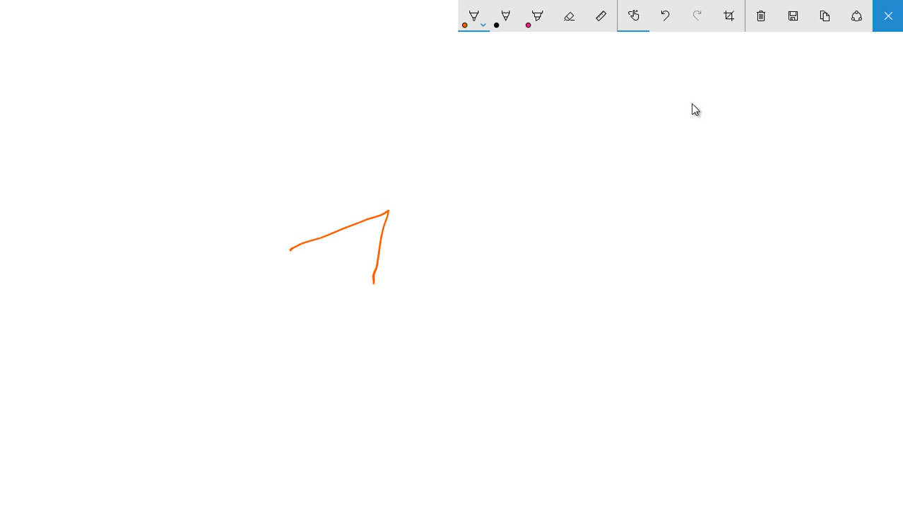
drag(375, 280, 477, 247)
drag(492, 187, 475, 243)
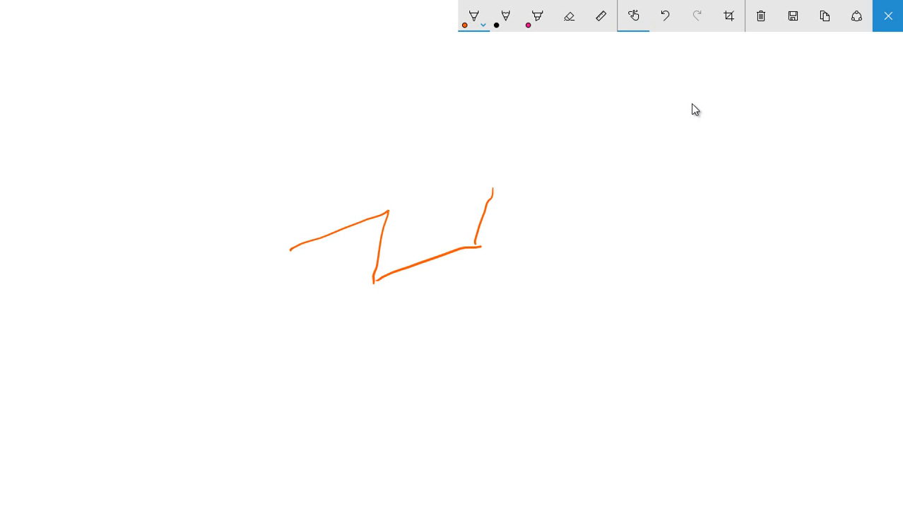
mouse_move(492, 188)
mouse_down()
mouse_move(572, 160)
mouse_move(552, 242)
mouse_up()
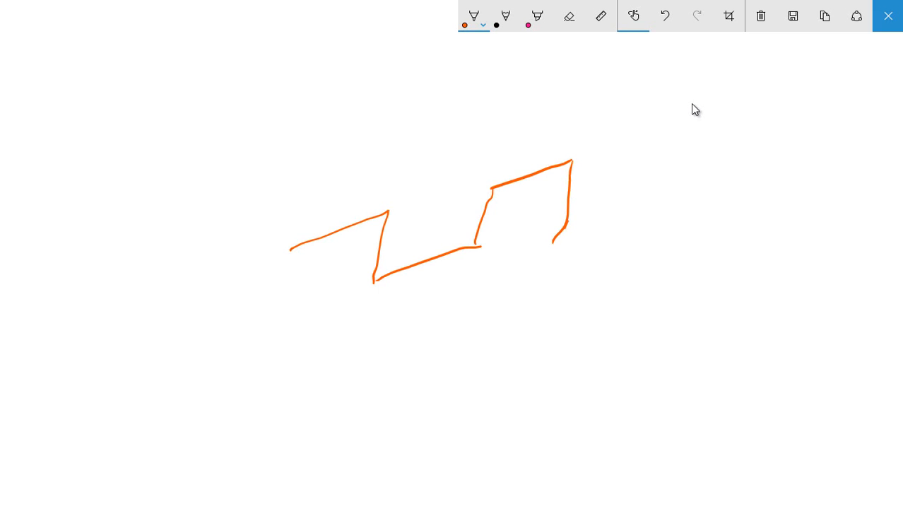
drag(575, 191, 566, 226)
drag(575, 158, 550, 255)
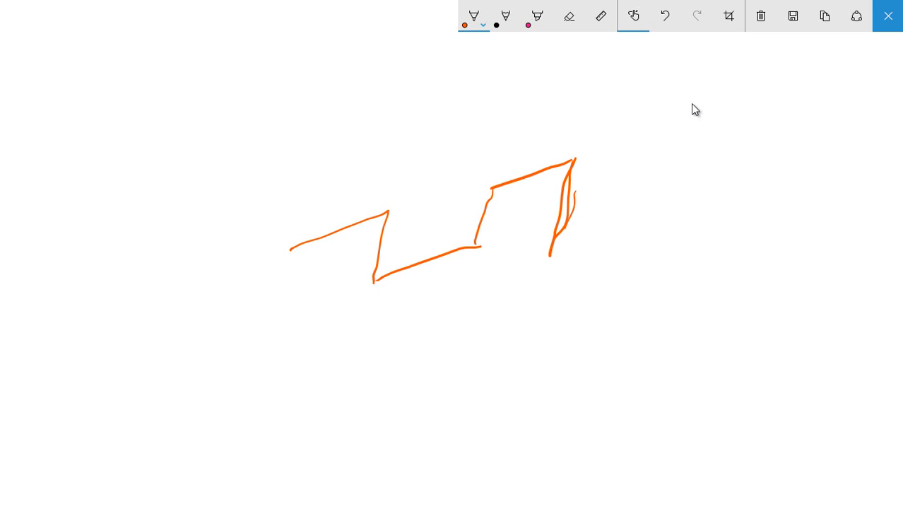
drag(290, 250, 265, 387)
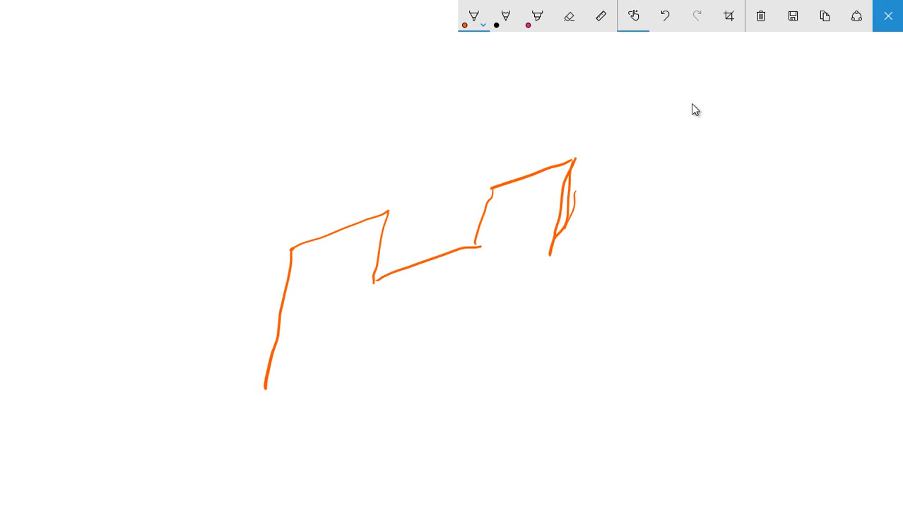
mouse_move(550, 255)
mouse_down()
mouse_move(524, 301)
mouse_move(514, 350)
mouse_up()
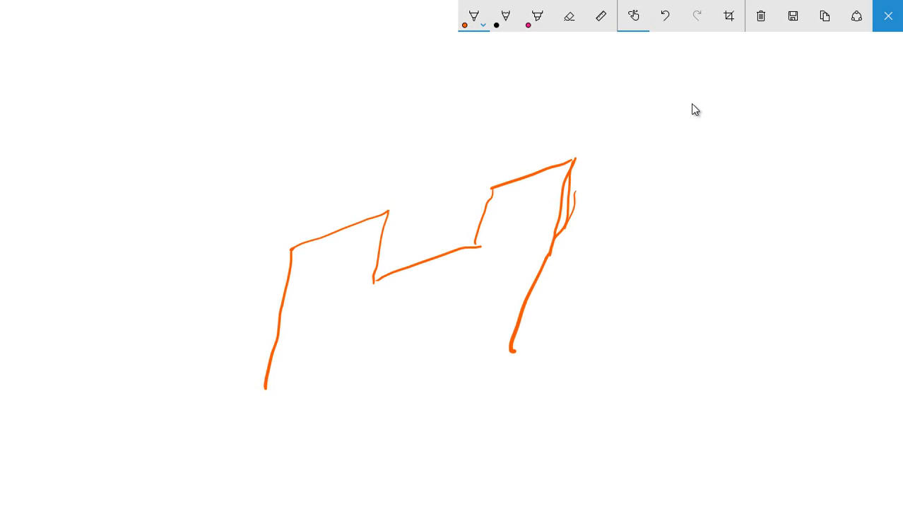
mouse_move(266, 385)
mouse_down()
mouse_move(271, 432)
mouse_move(267, 393)
mouse_move(266, 429)
mouse_move(522, 344)
mouse_up()
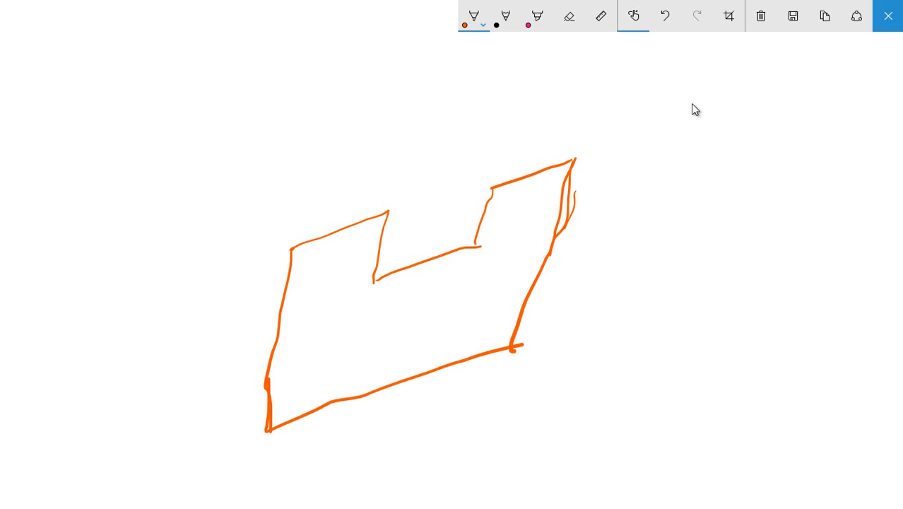
Add thickness edges to the notched weir wall and draw flow arrows passing through the notch
mouse_move(386, 208)
mouse_down()
mouse_move(368, 194)
mouse_move(345, 198)
mouse_move(294, 212)
mouse_move(290, 224)
mouse_move(369, 195)
mouse_up()
mouse_move(470, 173)
mouse_down()
mouse_move(490, 189)
mouse_move(528, 150)
mouse_move(560, 136)
mouse_move(577, 158)
mouse_up()
mouse_move(302, 214)
mouse_down()
mouse_move(264, 226)
mouse_move(290, 246)
mouse_move(264, 221)
mouse_move(247, 424)
mouse_move(262, 423)
mouse_up()
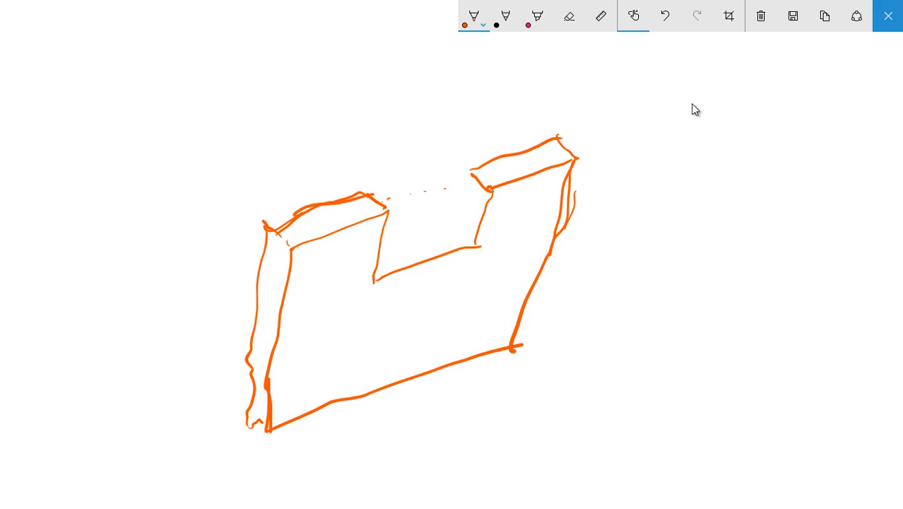
mouse_move(380, 151)
mouse_down()
mouse_move(440, 199)
mouse_move(440, 176)
mouse_move(449, 303)
mouse_up()
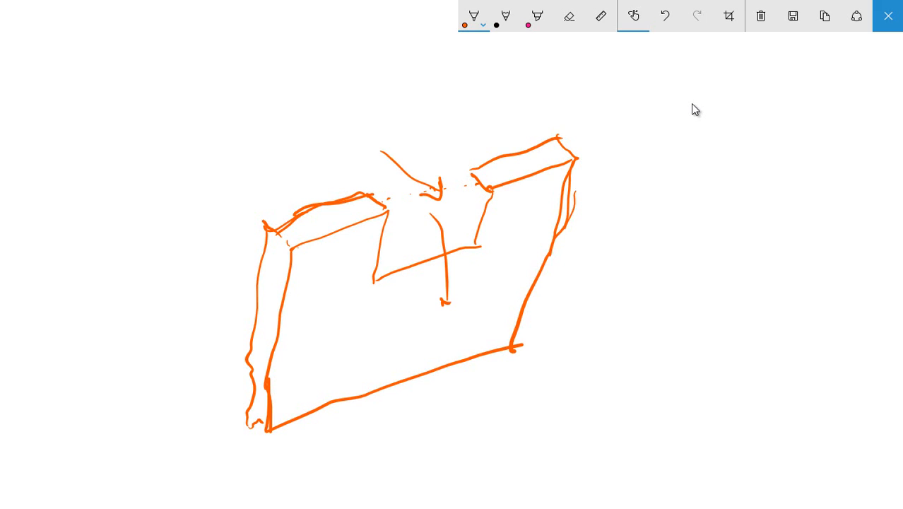
Sketch the channel banks upstream and downstream of the weir wall, plus flow lines contracting toward the notch
drag(271, 428, 328, 493)
mouse_move(518, 346)
mouse_down()
mouse_move(597, 435)
mouse_move(613, 440)
mouse_up()
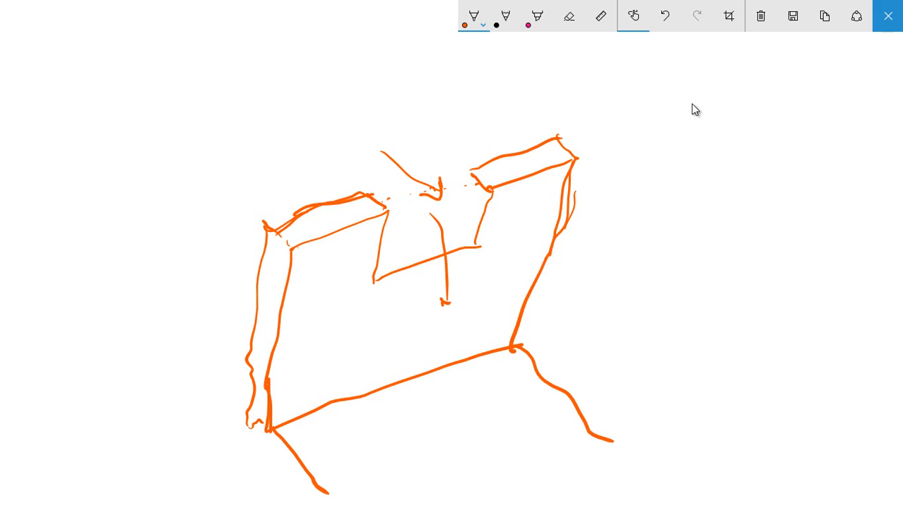
drag(265, 226, 179, 132)
drag(556, 136, 467, 69)
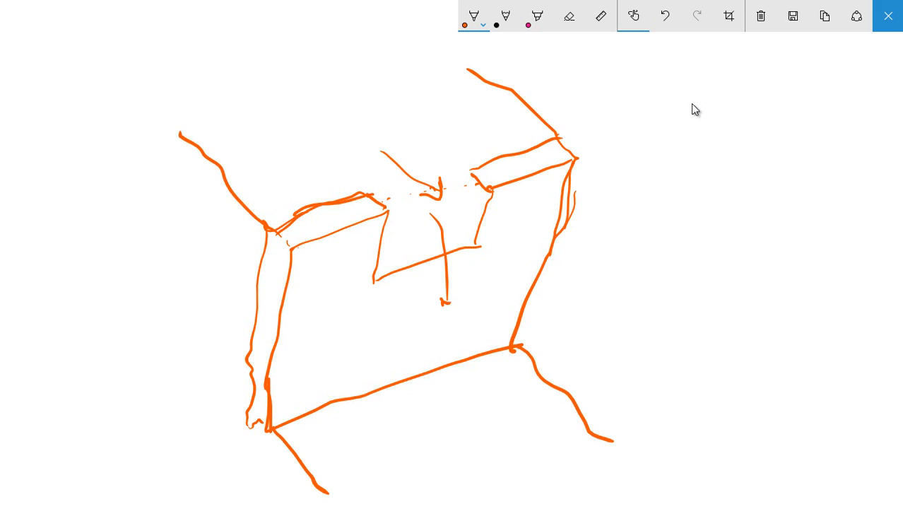
mouse_move(212, 130)
mouse_down()
mouse_move(247, 187)
mouse_move(342, 183)
mouse_move(360, 192)
mouse_up()
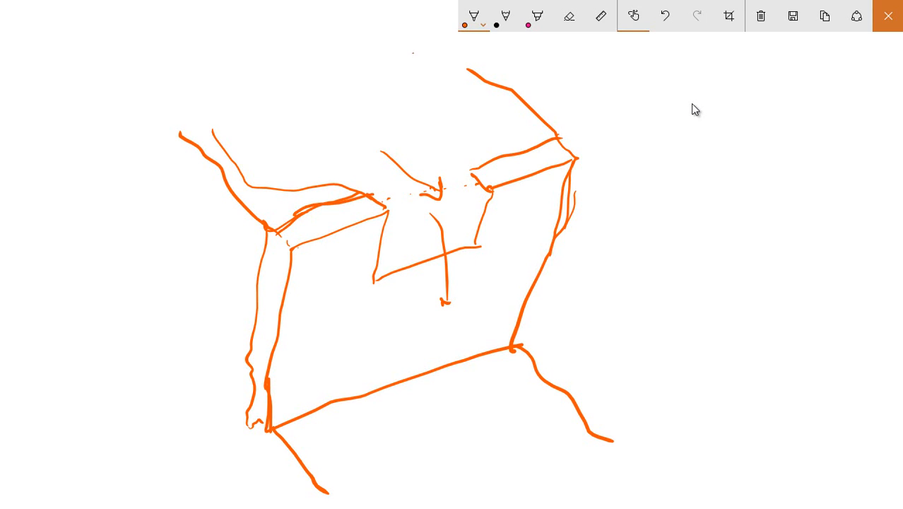
mouse_move(413, 53)
mouse_down()
mouse_move(471, 90)
mouse_move(494, 137)
mouse_move(468, 162)
mouse_move(466, 185)
mouse_up()
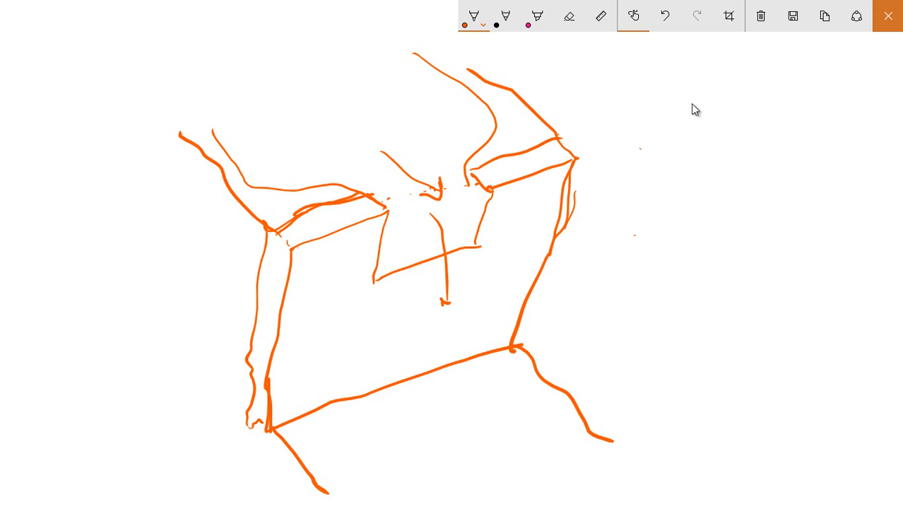
Sketch a second weir beside the first, with an unnotched crest and vertical side edges
mouse_move(630, 135)
mouse_down()
mouse_move(702, 202)
mouse_move(645, 363)
mouse_up()
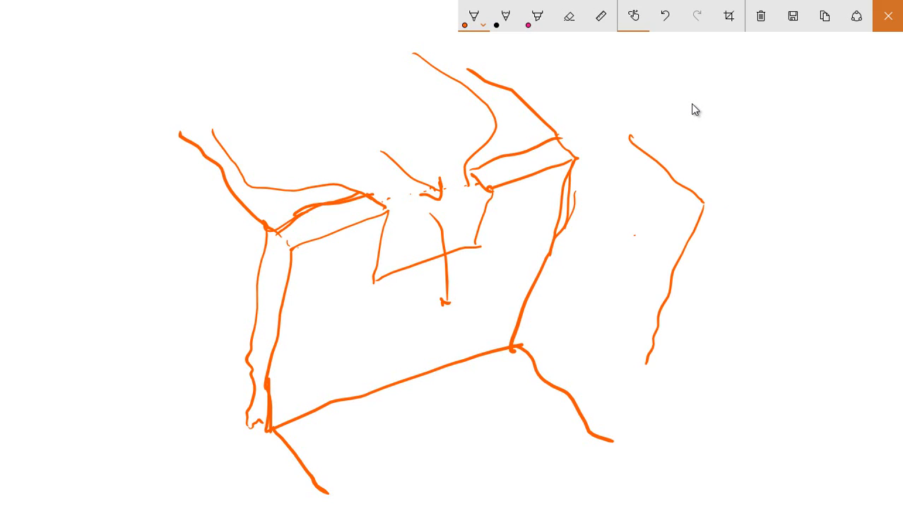
mouse_move(714, 206)
mouse_down()
mouse_move(721, 211)
mouse_move(711, 209)
mouse_move(766, 181)
mouse_up()
mouse_move(764, 183)
mouse_down()
mouse_move(814, 183)
mouse_move(863, 158)
mouse_up()
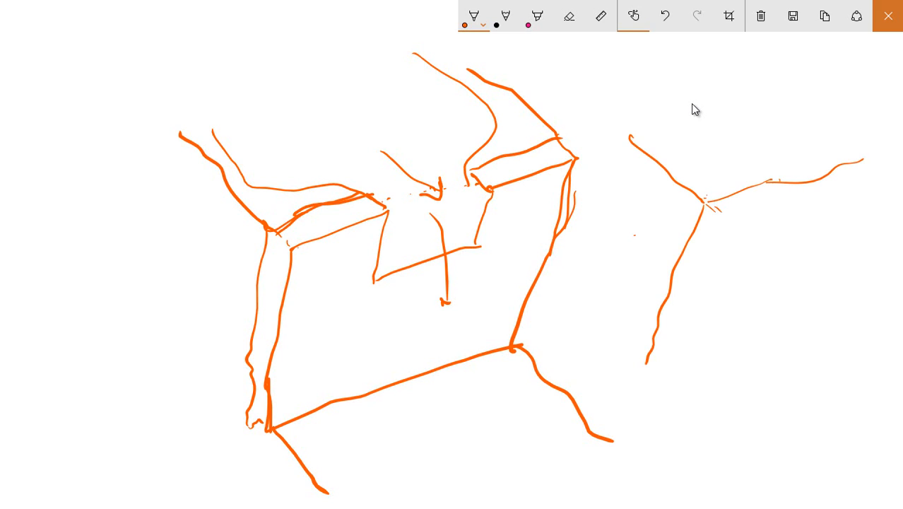
mouse_move(768, 181)
mouse_down()
mouse_move(865, 158)
mouse_move(781, 325)
mouse_up()
drag(875, 198, 874, 172)
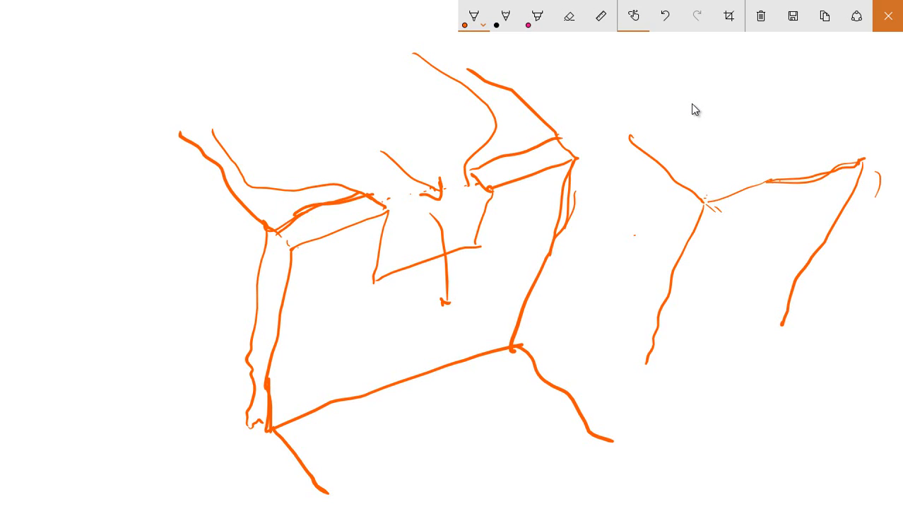
drag(859, 162, 809, 365)
drag(705, 204, 862, 163)
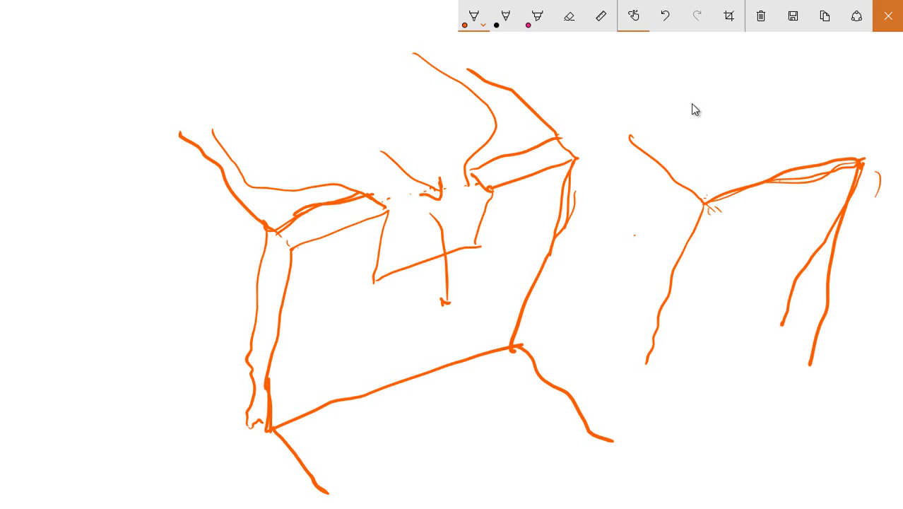
Erase all ink and sketch a suppressed weir whose crest spans the full width between the channel's two upstream banks
click(569, 16)
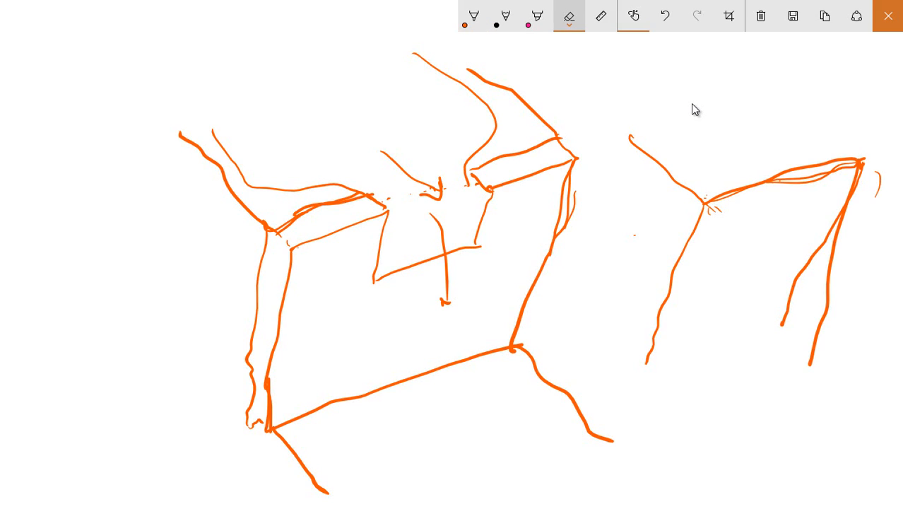
click(569, 16)
click(570, 47)
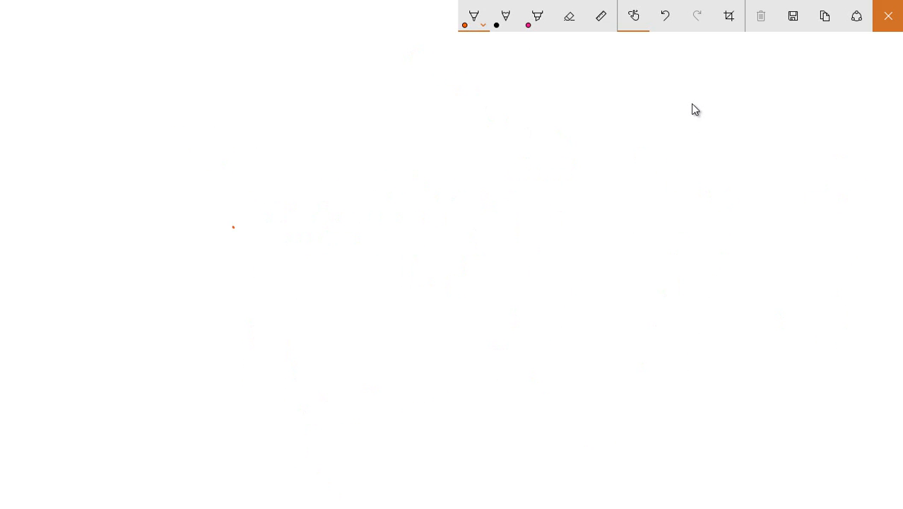
mouse_move(233, 226)
mouse_down()
mouse_move(359, 262)
mouse_move(375, 363)
mouse_move(357, 274)
mouse_move(366, 383)
mouse_up()
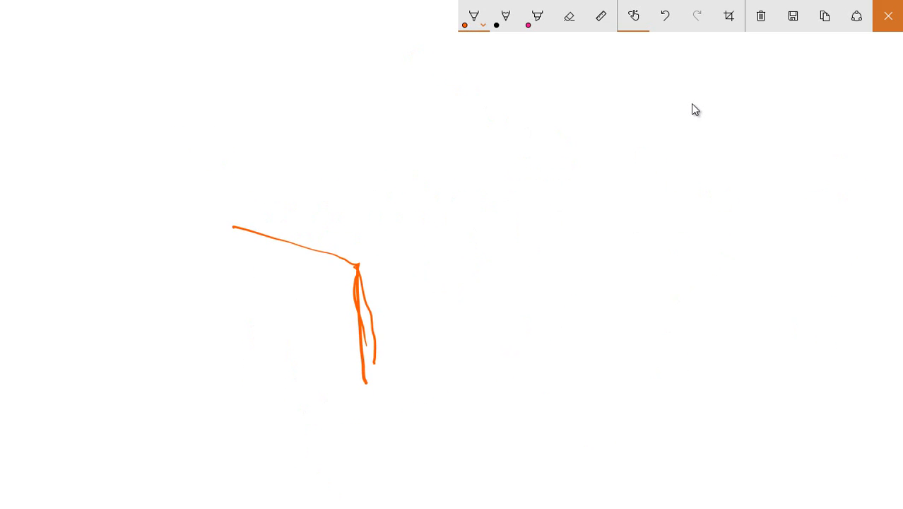
mouse_move(357, 265)
mouse_down()
mouse_move(523, 190)
mouse_move(533, 348)
mouse_up()
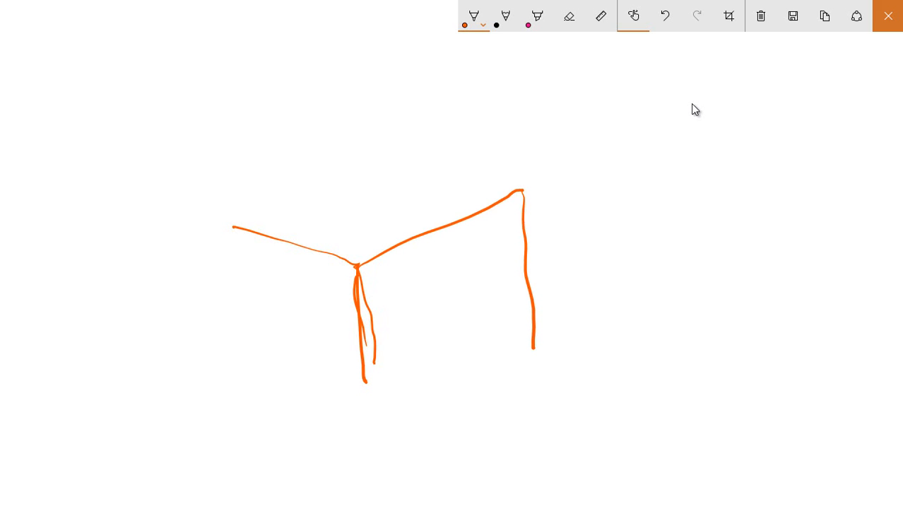
drag(523, 190, 359, 123)
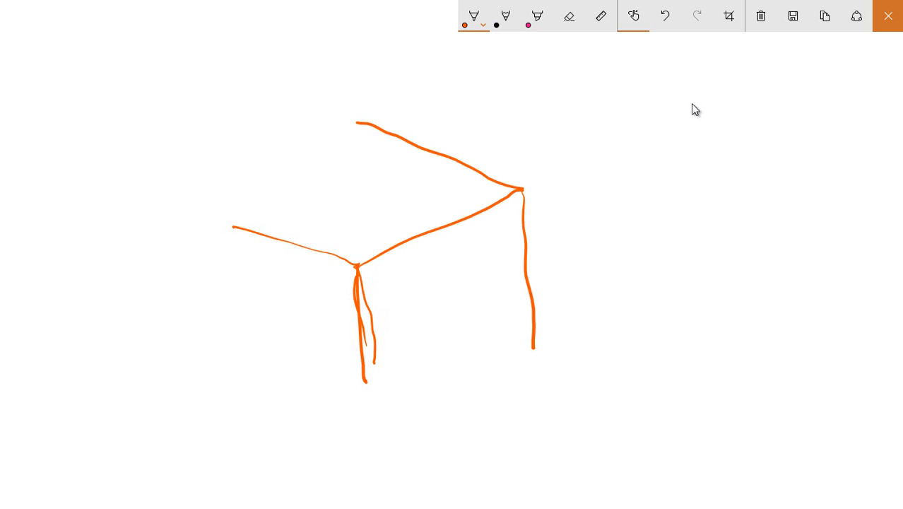
Draw four curved flow lines passing over the crest of the full-width weir
mouse_move(168, 161)
mouse_down()
mouse_move(335, 205)
mouse_move(430, 266)
mouse_move(470, 308)
mouse_up()
mouse_move(309, 161)
mouse_down()
mouse_move(466, 260)
mouse_move(485, 313)
mouse_up()
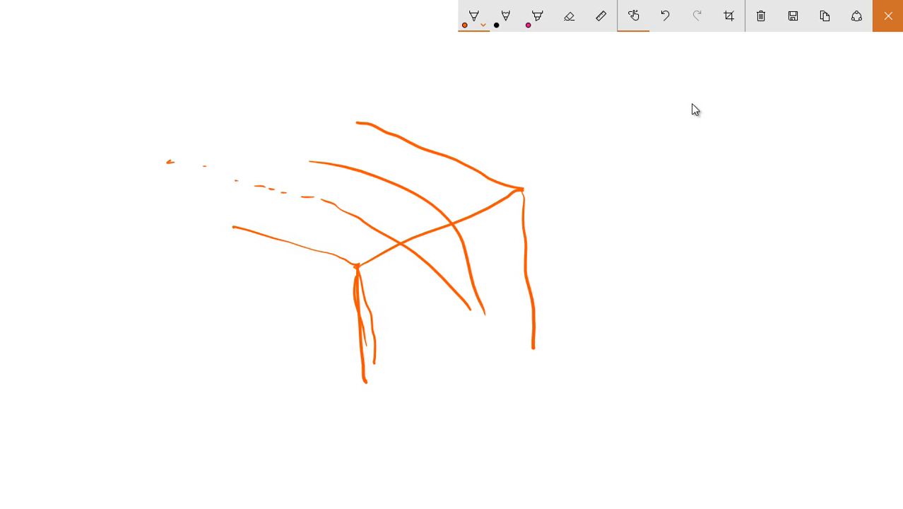
mouse_move(387, 145)
mouse_down()
mouse_move(514, 262)
mouse_move(518, 298)
mouse_up()
drag(323, 213, 411, 295)
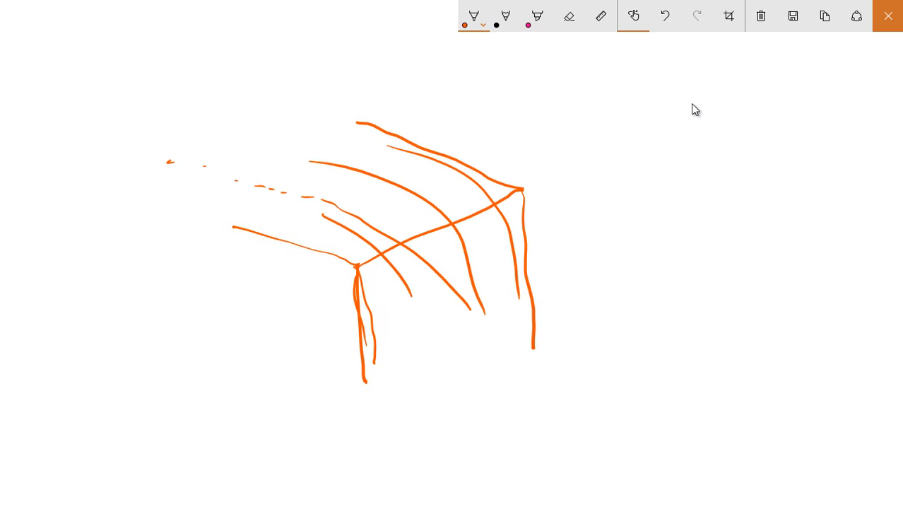
Sketch a long bank line descending beside the full-width weir and the four-sided outline of a basin at the weir's foot
drag(354, 249, 357, 267)
mouse_move(354, 65)
mouse_down()
mouse_move(572, 126)
mouse_move(627, 209)
mouse_move(729, 287)
mouse_move(869, 362)
mouse_up()
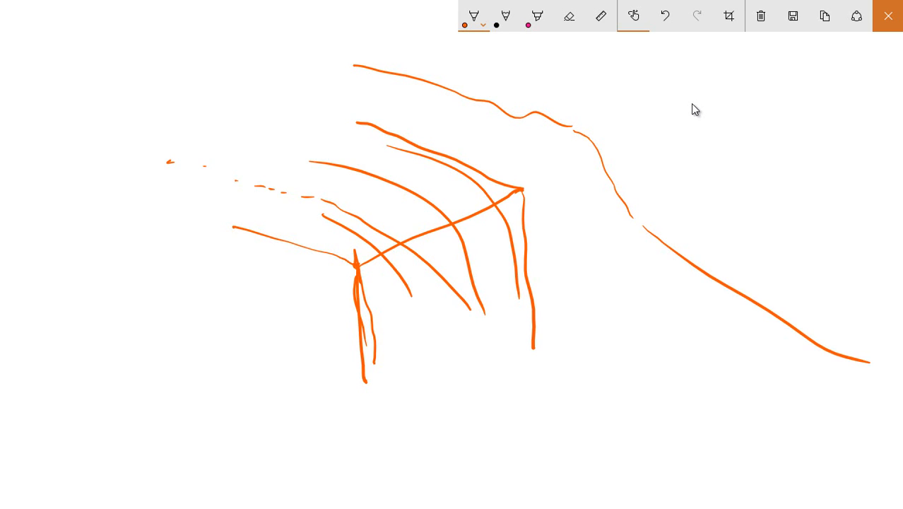
mouse_move(539, 339)
mouse_down()
mouse_move(538, 318)
mouse_move(729, 389)
mouse_up()
mouse_move(365, 385)
mouse_down()
mouse_move(398, 409)
mouse_move(576, 473)
mouse_move(598, 491)
mouse_up()
mouse_move(734, 392)
mouse_down()
mouse_move(680, 449)
mouse_move(614, 495)
mouse_up()
mouse_move(537, 331)
mouse_down()
mouse_move(390, 387)
mouse_move(366, 386)
mouse_up()
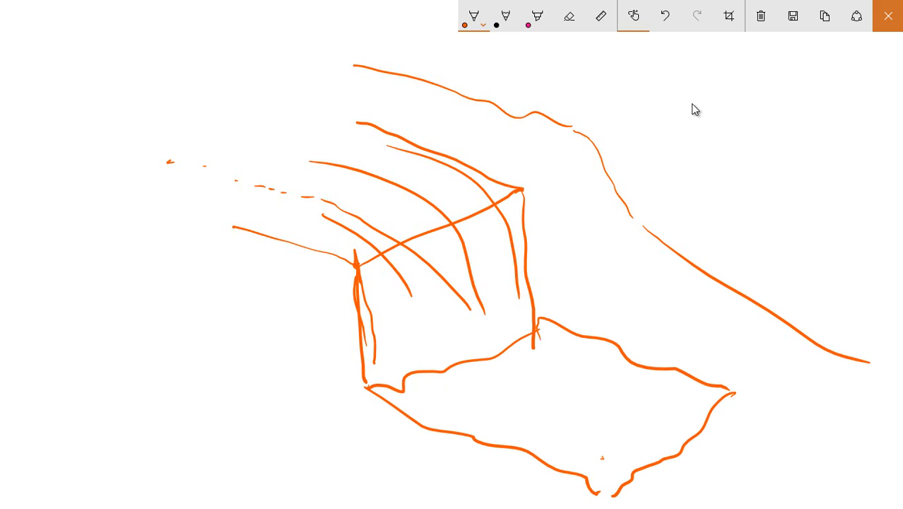
Add two small blocks, an end sill, swirling flow and an outgoing flow arrow to the basin, and close the sketch
drag(598, 449, 602, 478)
mouse_move(598, 440)
mouse_down()
mouse_move(619, 434)
mouse_move(603, 469)
mouse_up()
mouse_move(653, 402)
mouse_down()
mouse_move(647, 429)
mouse_move(680, 426)
mouse_move(656, 429)
mouse_up()
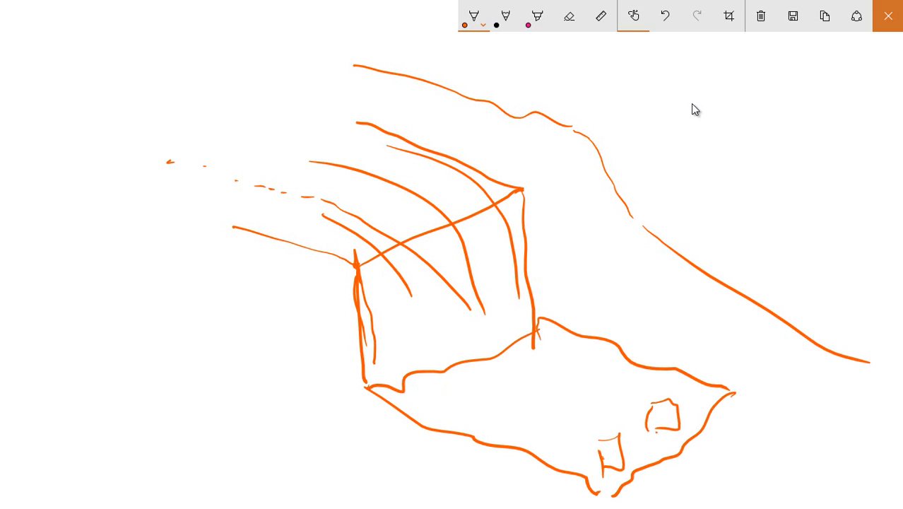
mouse_move(697, 380)
mouse_down()
mouse_move(718, 356)
mouse_move(744, 359)
mouse_move(717, 398)
mouse_move(623, 469)
mouse_up()
drag(554, 388, 558, 403)
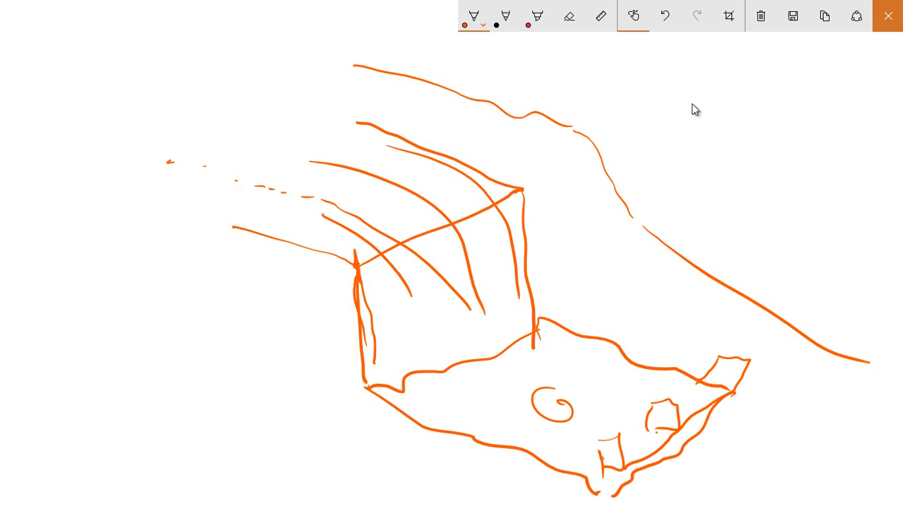
mouse_move(515, 346)
mouse_down()
mouse_move(533, 378)
mouse_move(545, 374)
mouse_move(517, 376)
mouse_move(564, 407)
mouse_up()
mouse_move(589, 366)
mouse_down()
mouse_move(563, 405)
mouse_move(623, 372)
mouse_move(760, 427)
mouse_move(774, 441)
mouse_move(763, 442)
mouse_up()
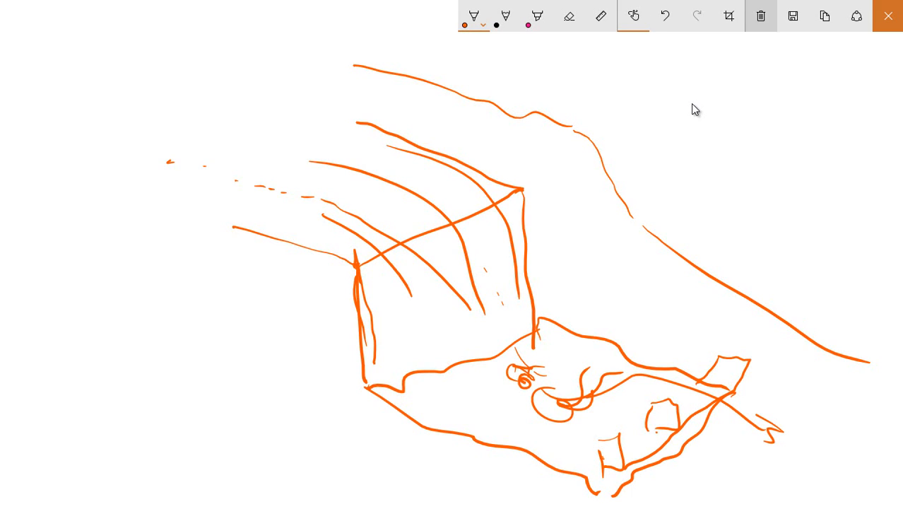
click(883, 15)
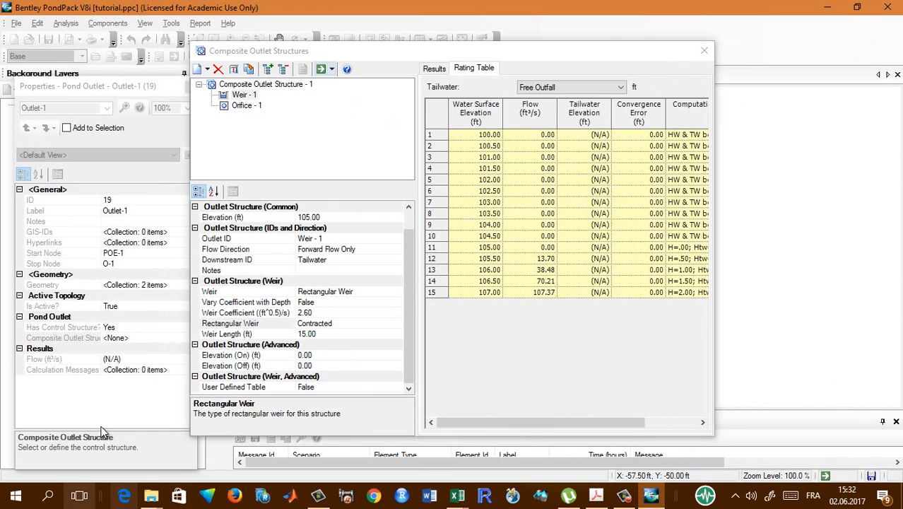
Close the composite outlet structures editor after checking Orifice - 1, and assign Composite Outlet Structure - 1 to the pond outlet Outlet-1
drag(546, 53, 553, 30)
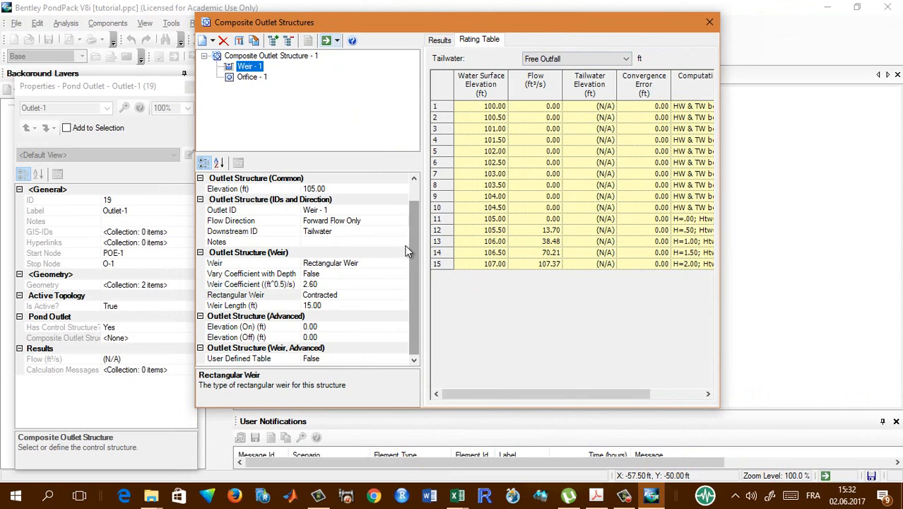
drag(410, 230, 415, 254)
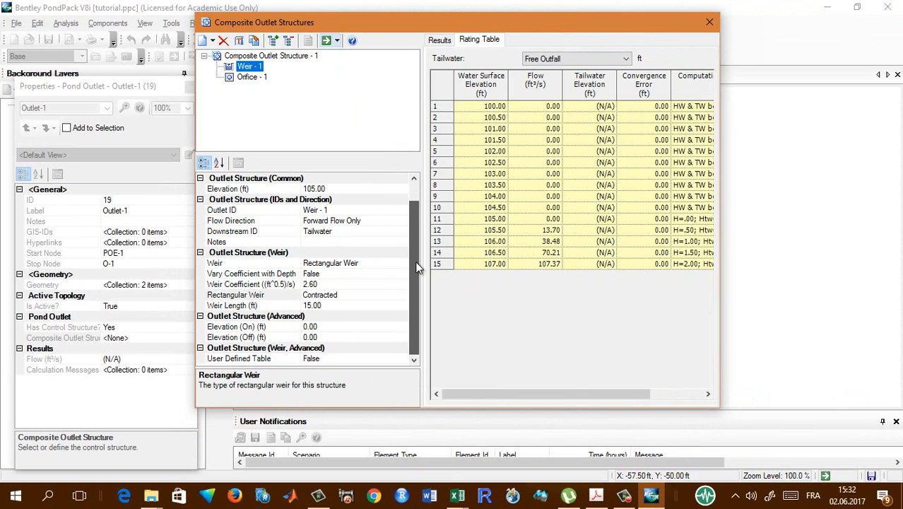
click(252, 77)
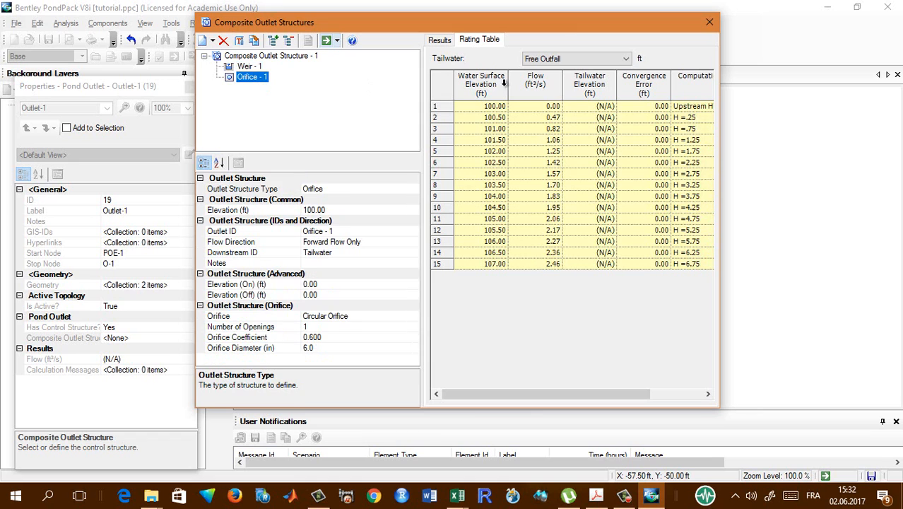
click(707, 24)
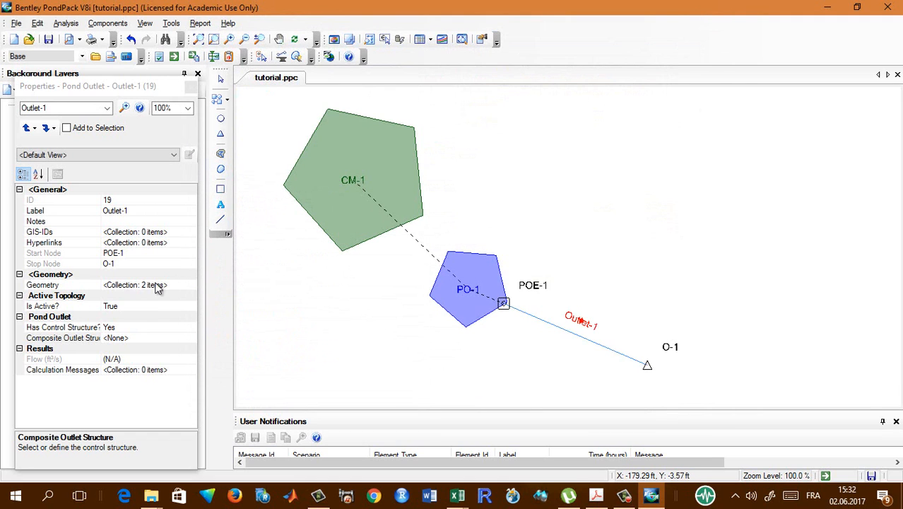
click(135, 339)
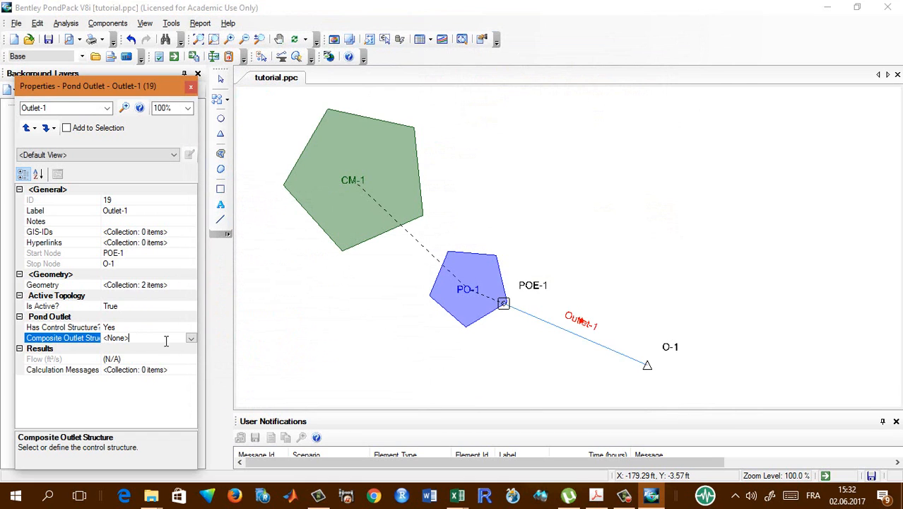
click(191, 338)
click(169, 357)
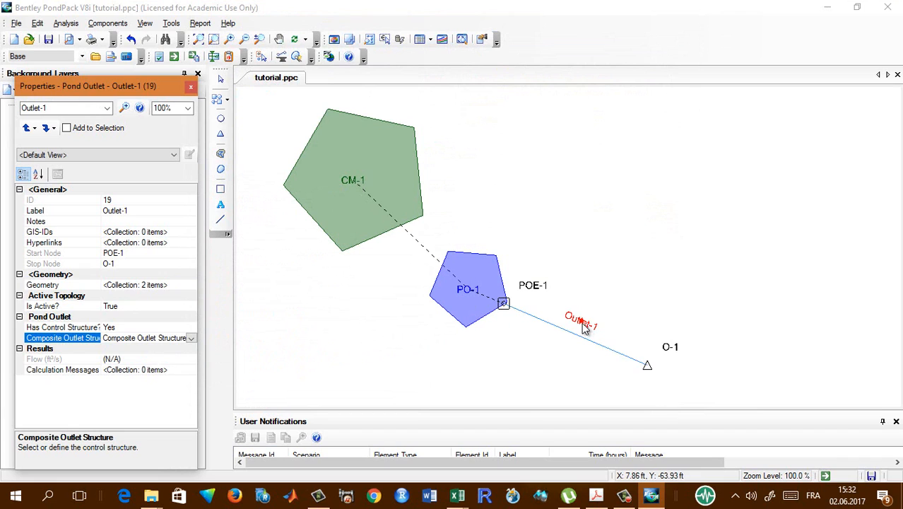
Review the CM-1 catchment's outflow node, rainfall, runoff and unit hydrograph properties
click(465, 289)
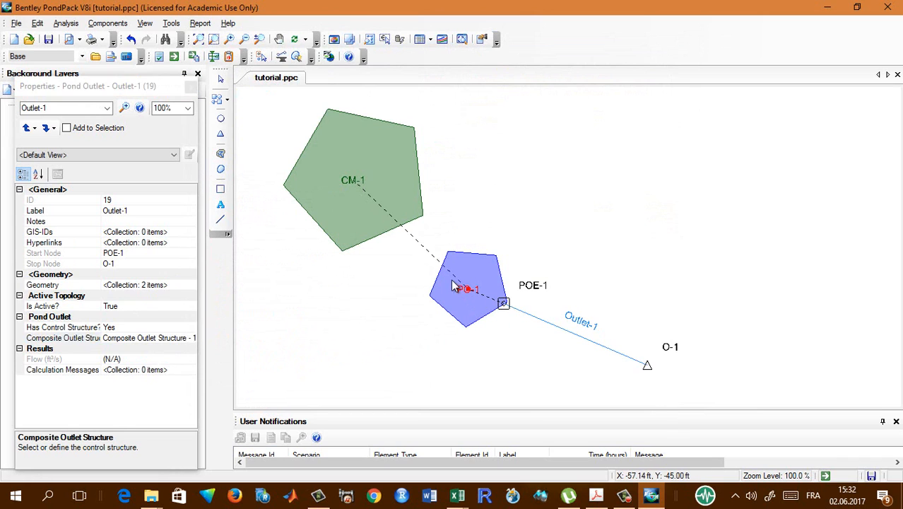
click(361, 197)
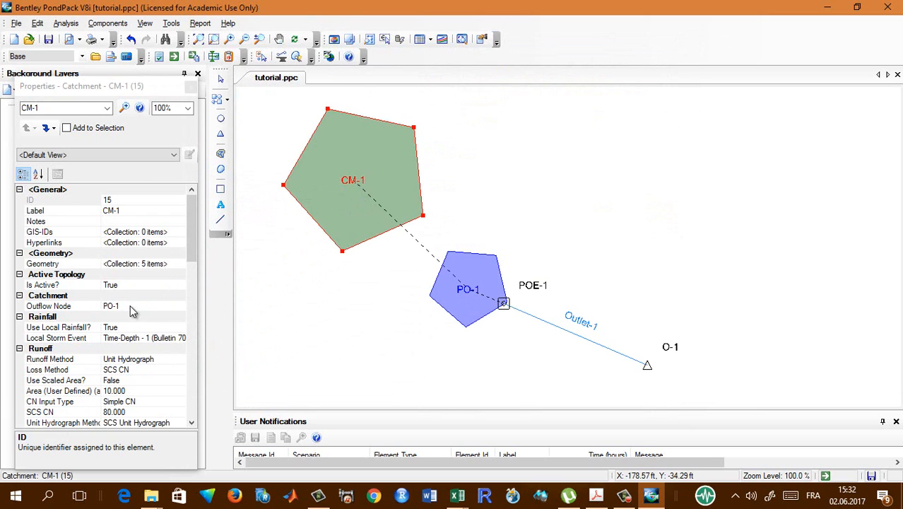
click(456, 305)
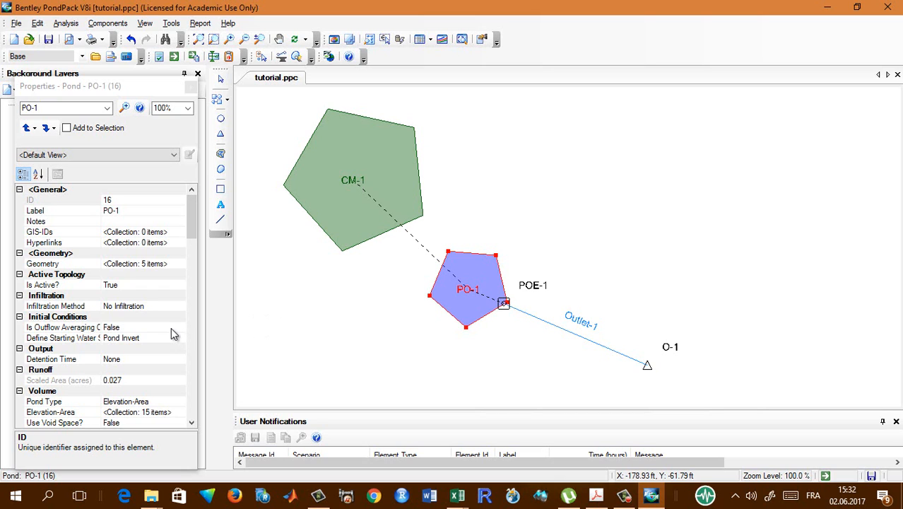
click(349, 219)
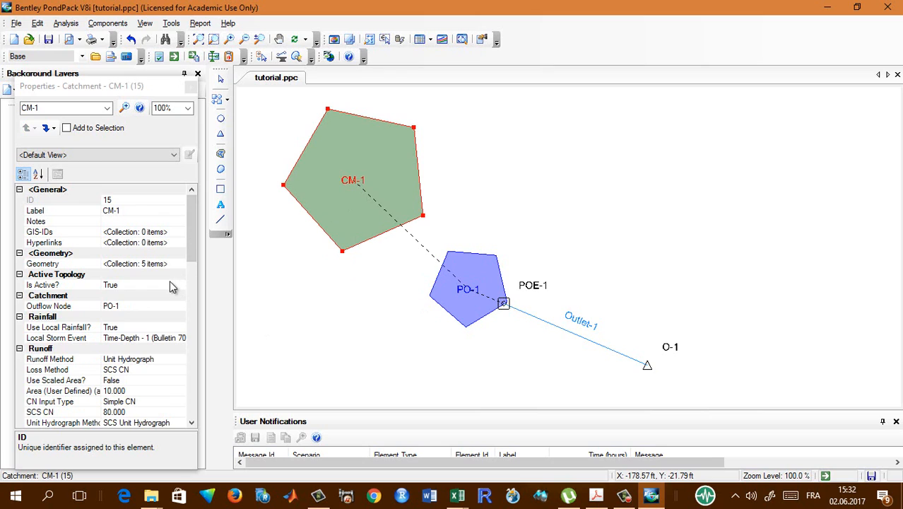
scroll(170, 283, down, 1)
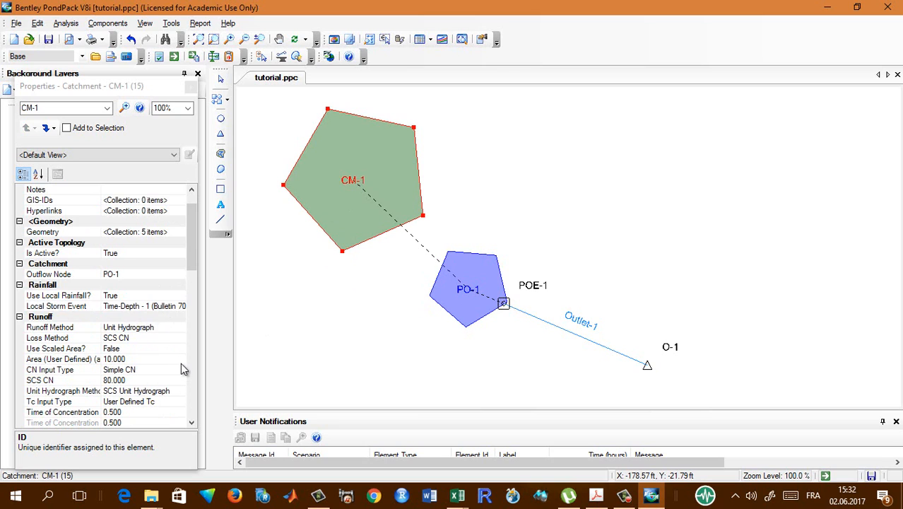
scroll(180, 363, down, 1)
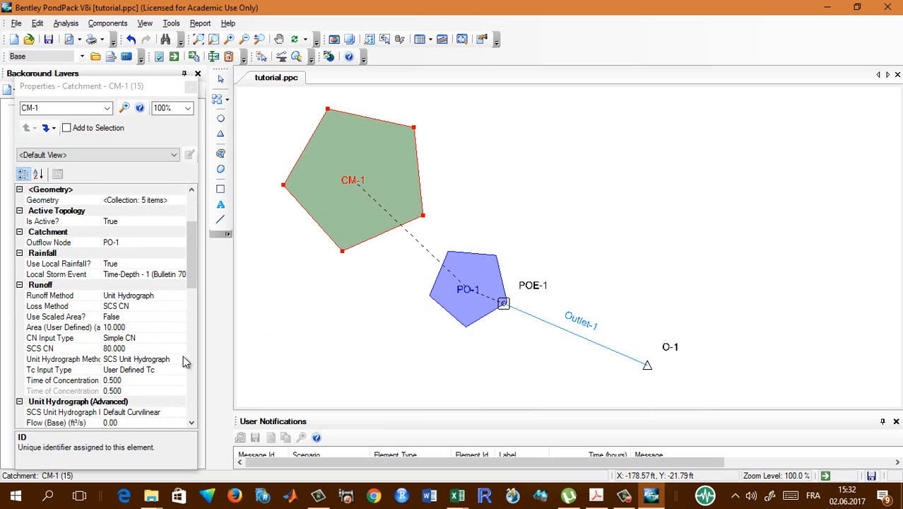
scroll(183, 357, down, 1)
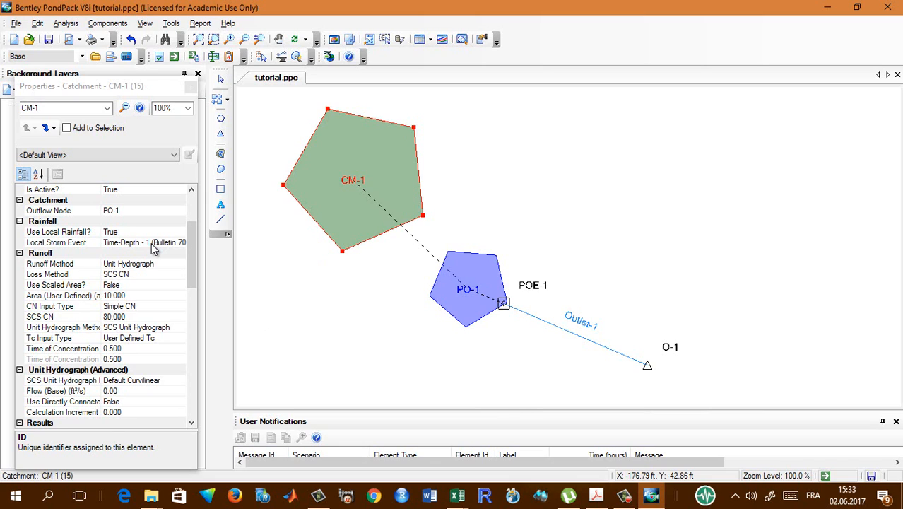
Inspect the pond PO-1's elevation-area table and curve, and close them
click(469, 282)
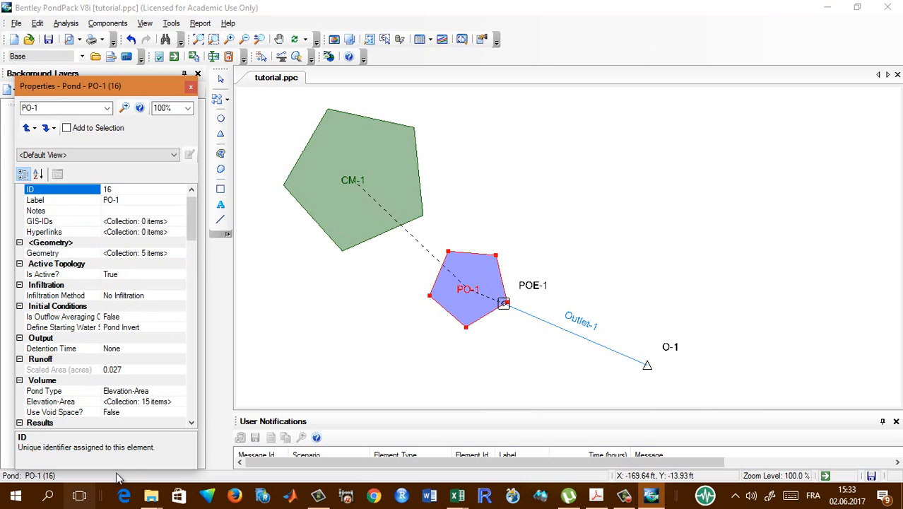
scroll(169, 409, down, 1)
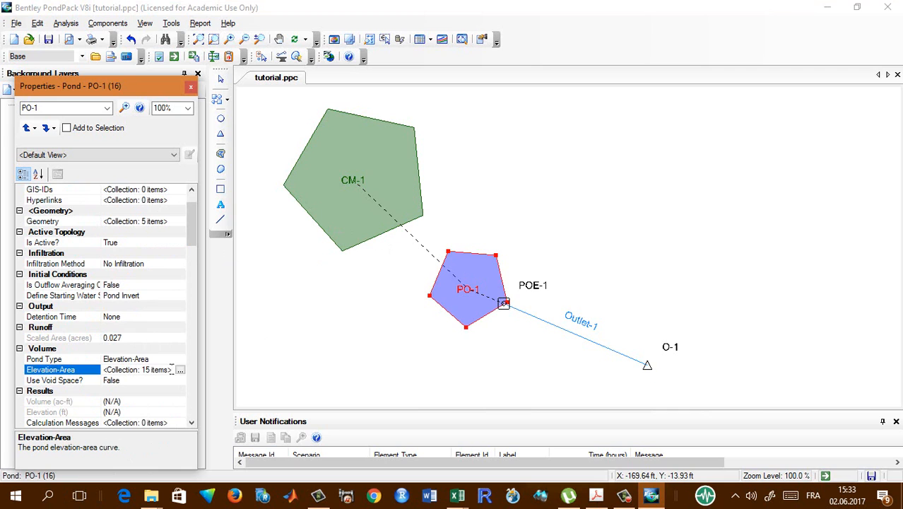
click(173, 370)
click(181, 371)
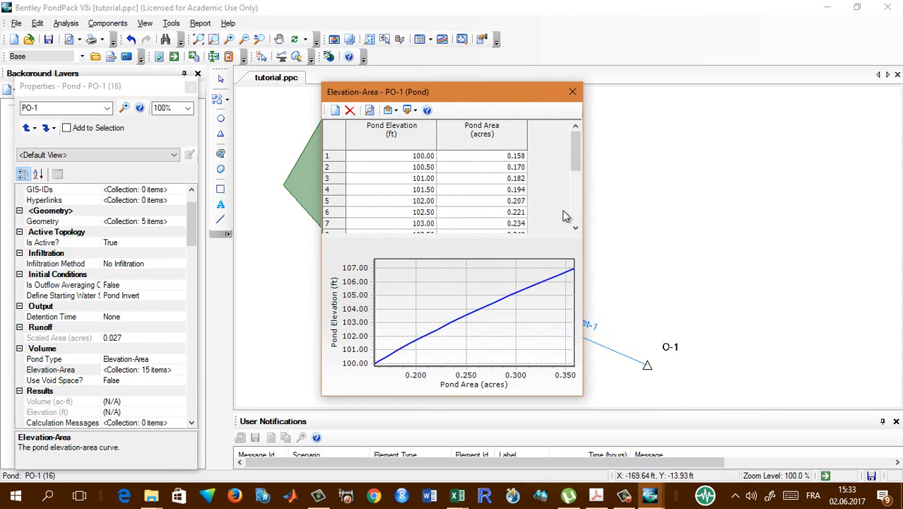
click(572, 91)
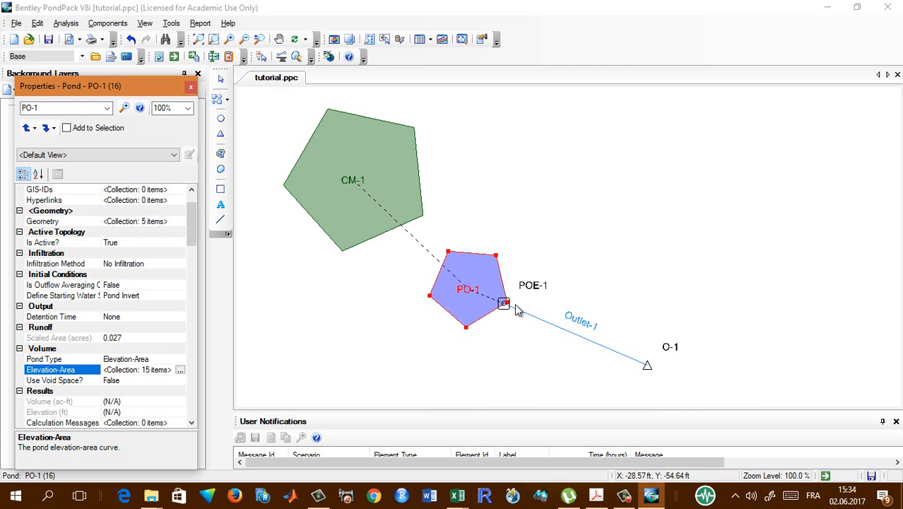
Validate the model, enlarge the user notifications area, and examine the message together with the CM-1 catchment's rainfall settings
click(376, 209)
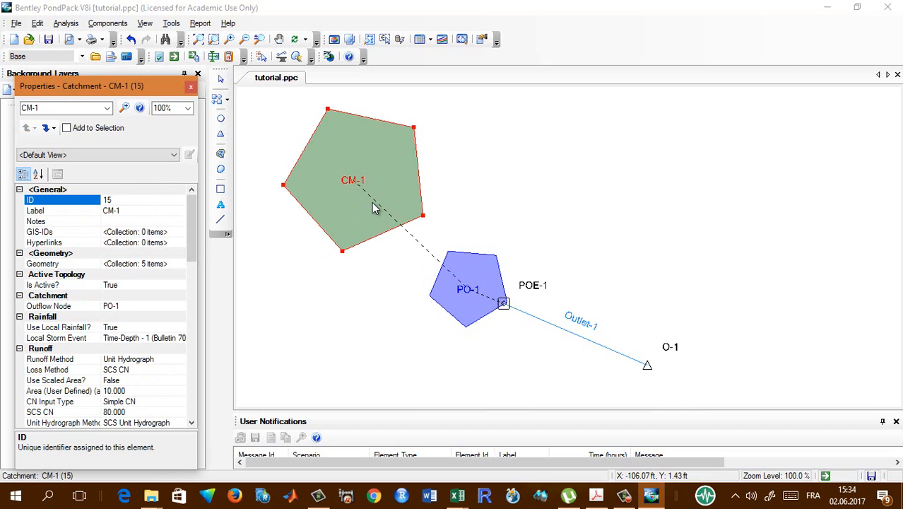
click(64, 23)
click(71, 152)
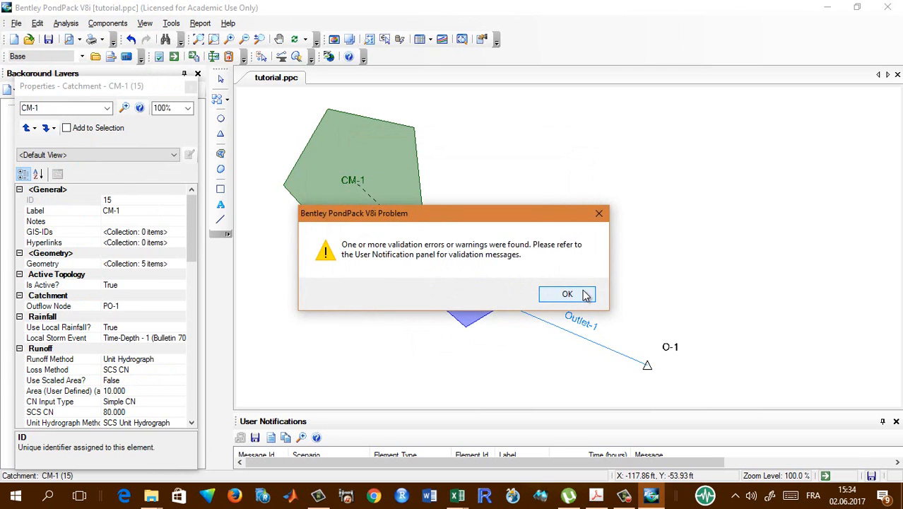
click(577, 294)
scroll(467, 335, down, 3)
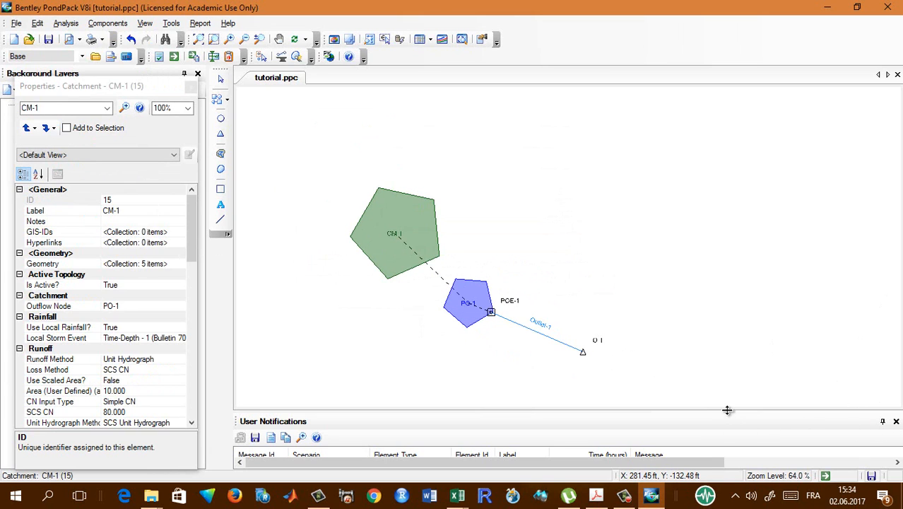
drag(728, 409, 729, 348)
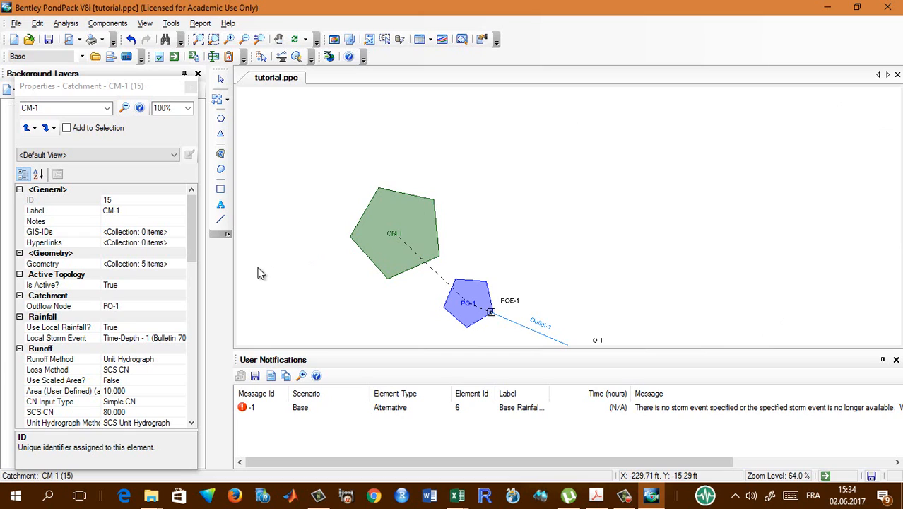
click(151, 329)
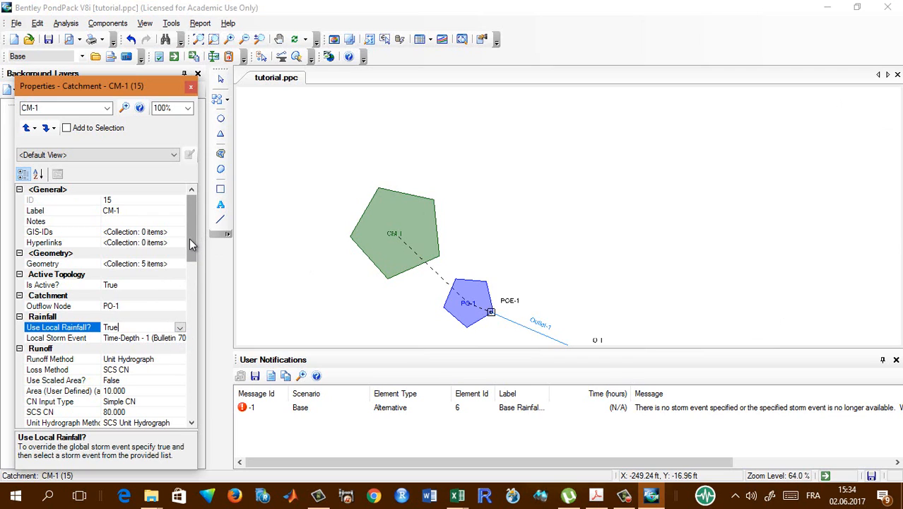
drag(189, 239, 187, 261)
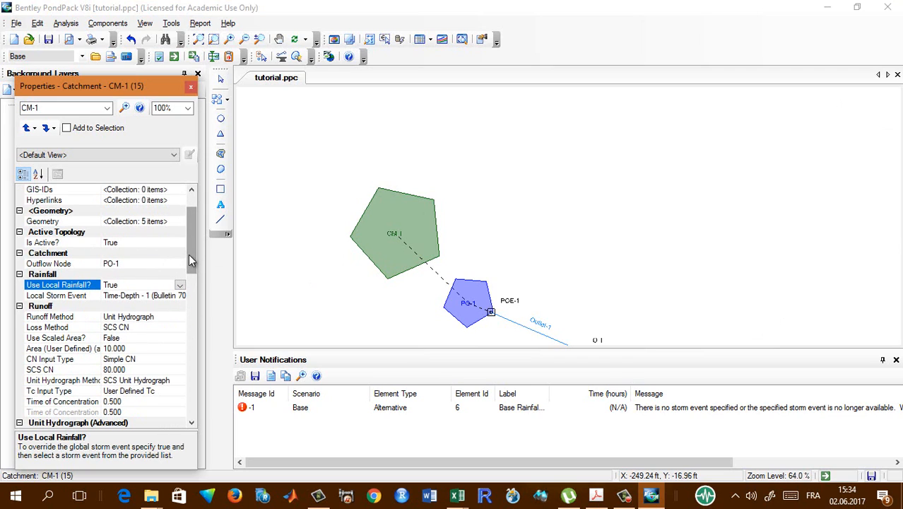
click(107, 23)
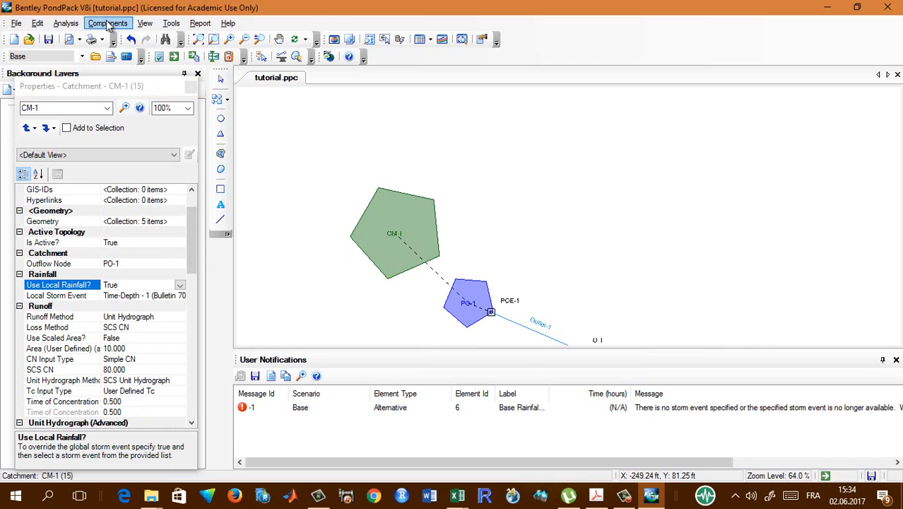
click(108, 24)
click(113, 52)
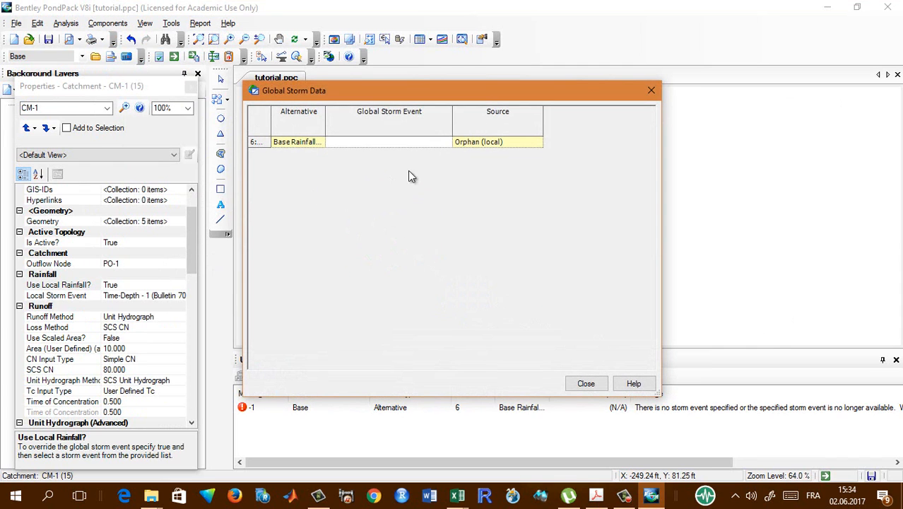
click(445, 144)
click(444, 144)
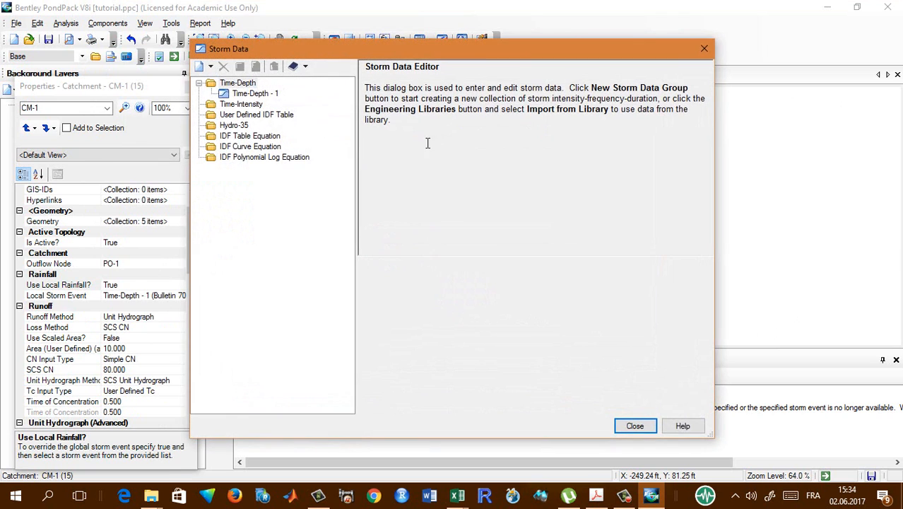
click(703, 48)
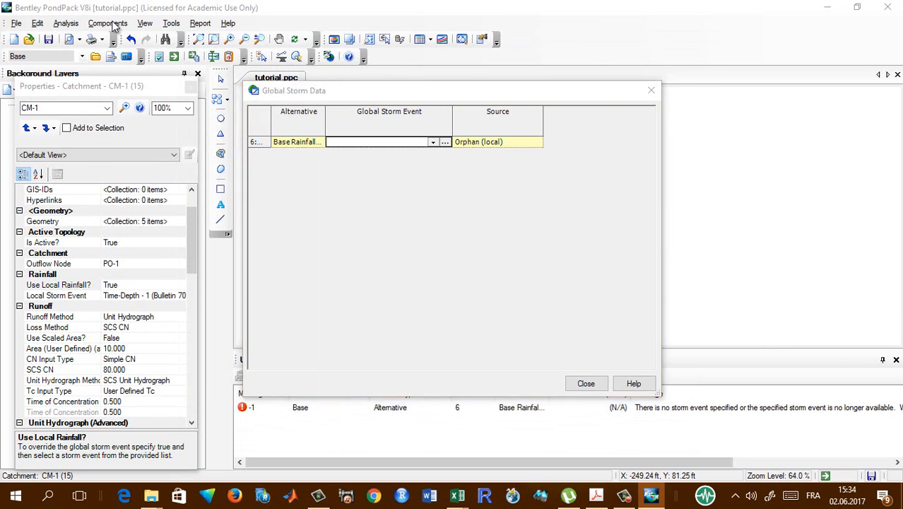
click(585, 383)
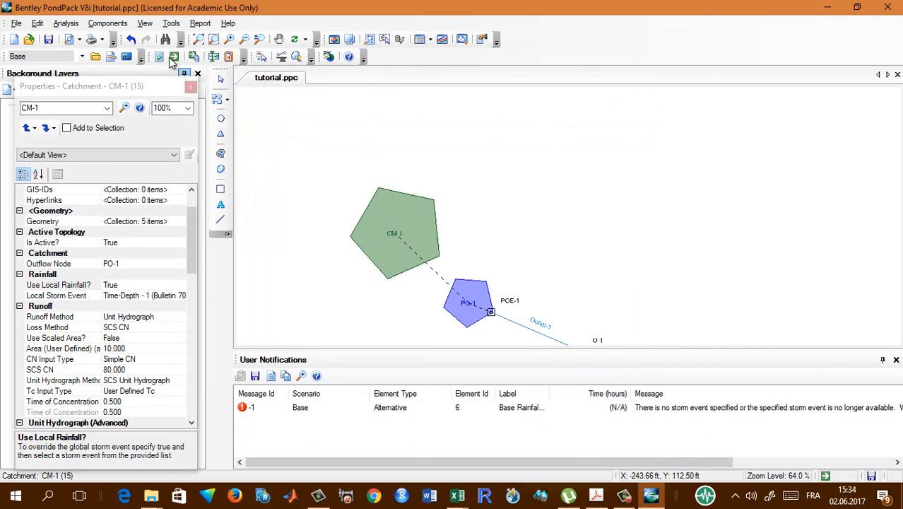
Set the Base Rainfall alternative's global storm event to Time-Depth - 1 (Bulletin 70/71) and close the global storm data
click(117, 23)
click(131, 36)
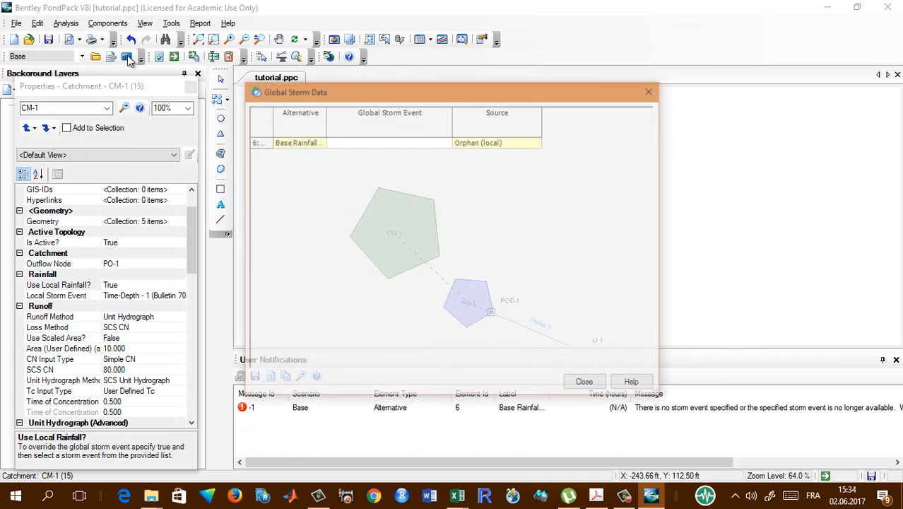
click(447, 145)
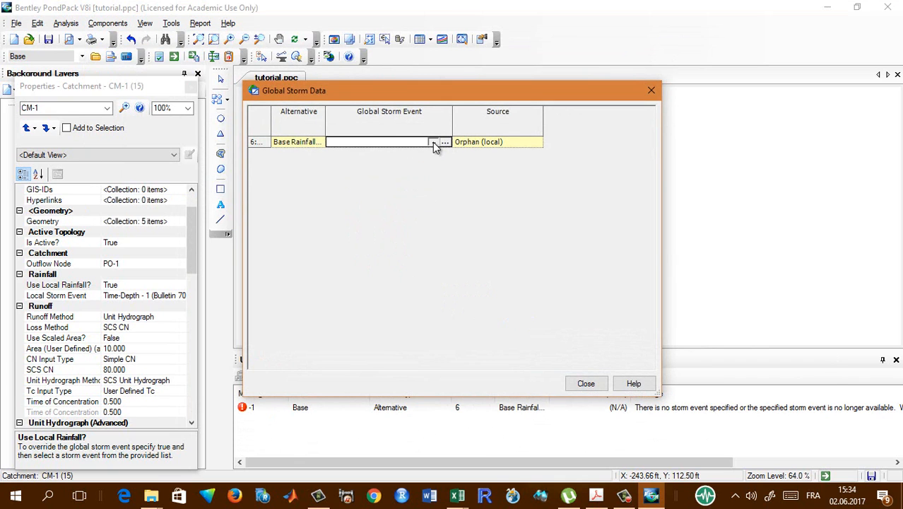
click(433, 142)
click(402, 153)
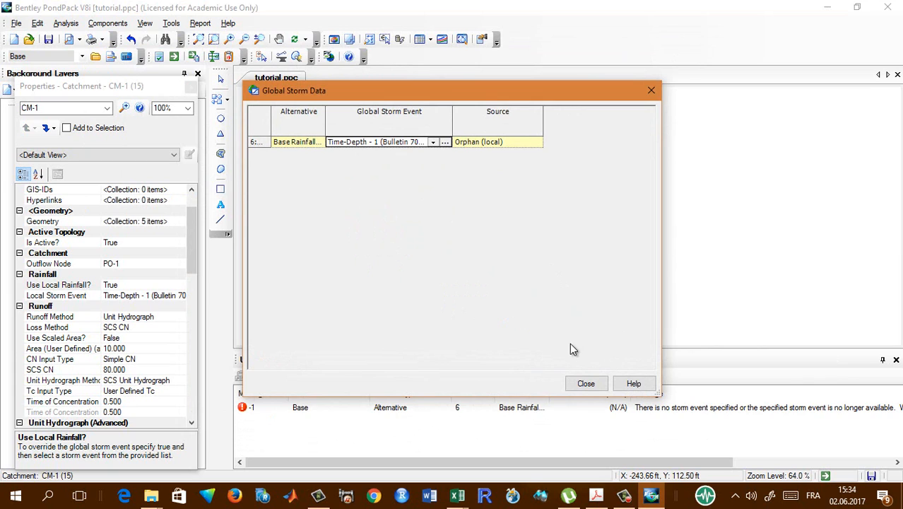
click(586, 383)
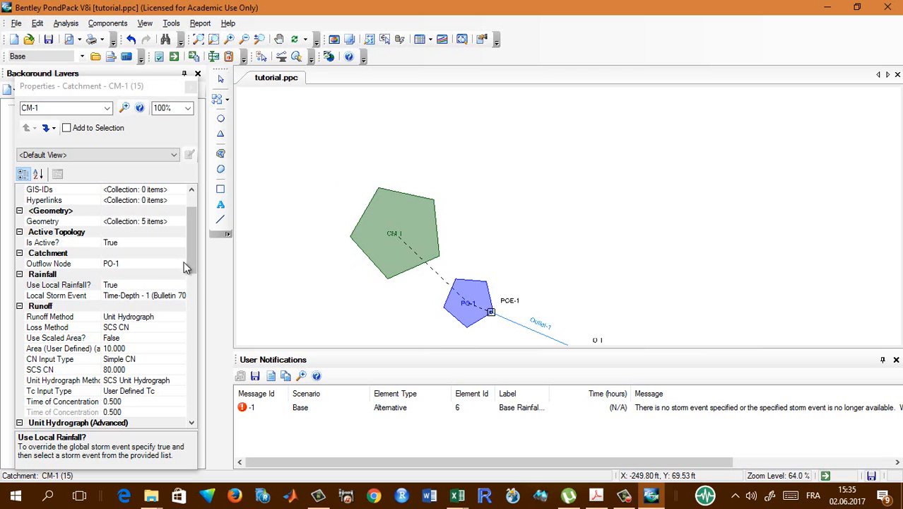
Validate the model again, dismiss the validation message, and close the user notifications
click(65, 22)
click(88, 151)
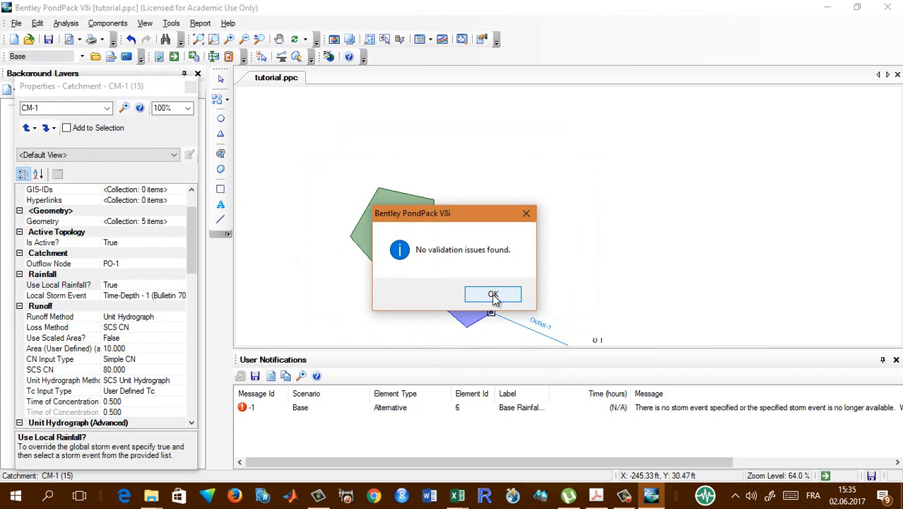
click(494, 295)
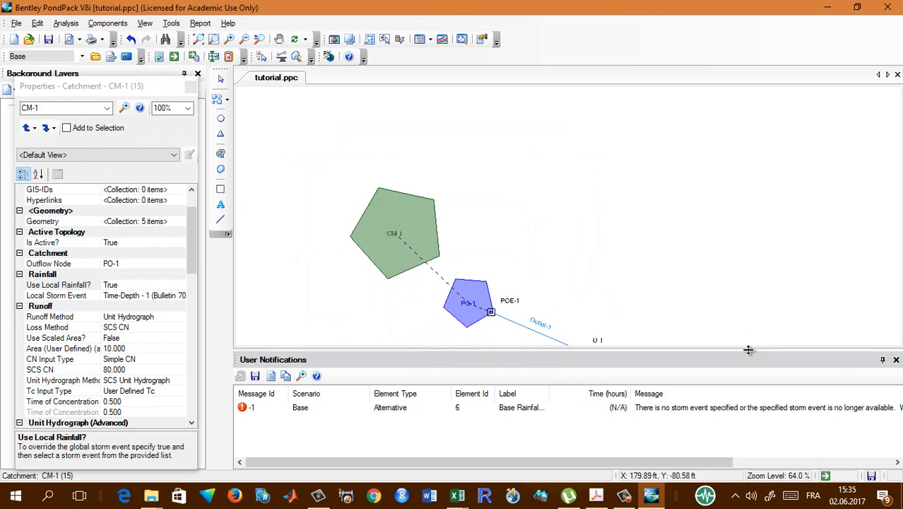
click(896, 360)
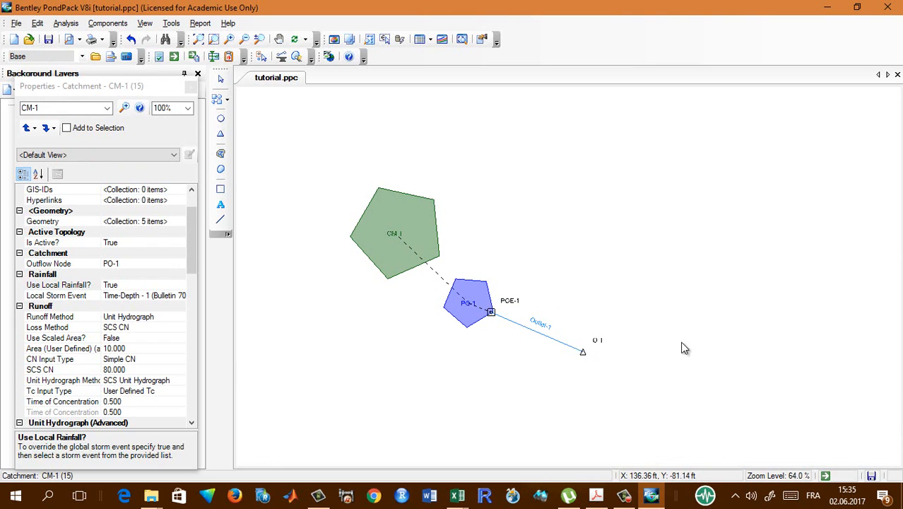
Compute the Base scenario, review the calculation summary for the nodes, and close it
click(66, 23)
click(93, 166)
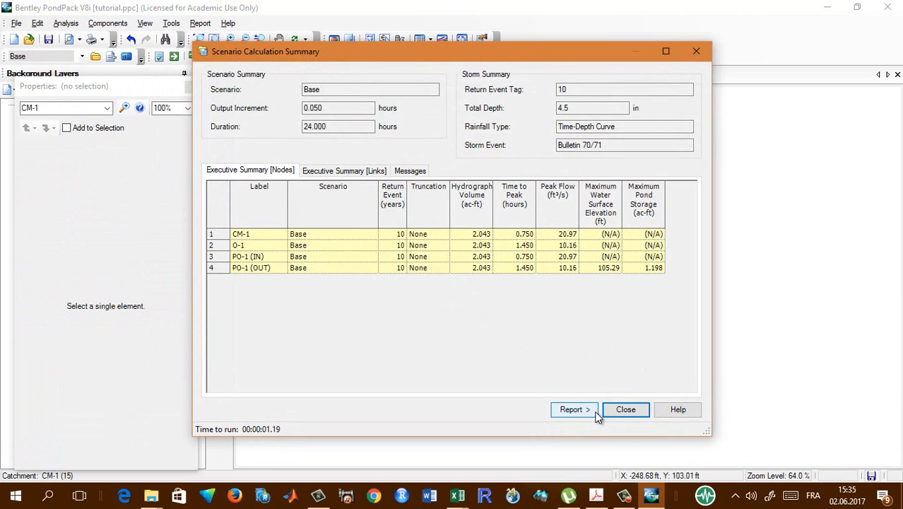
click(622, 410)
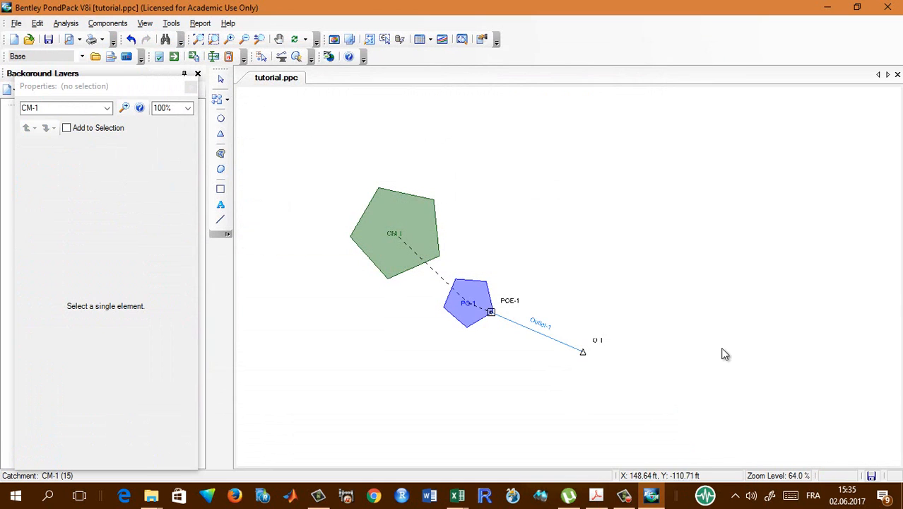
Graph pond PO-1's Volume, Elevation, Flow (Total In) and Flow (Total Out) for the Base scenario
click(474, 316)
right_click(473, 318)
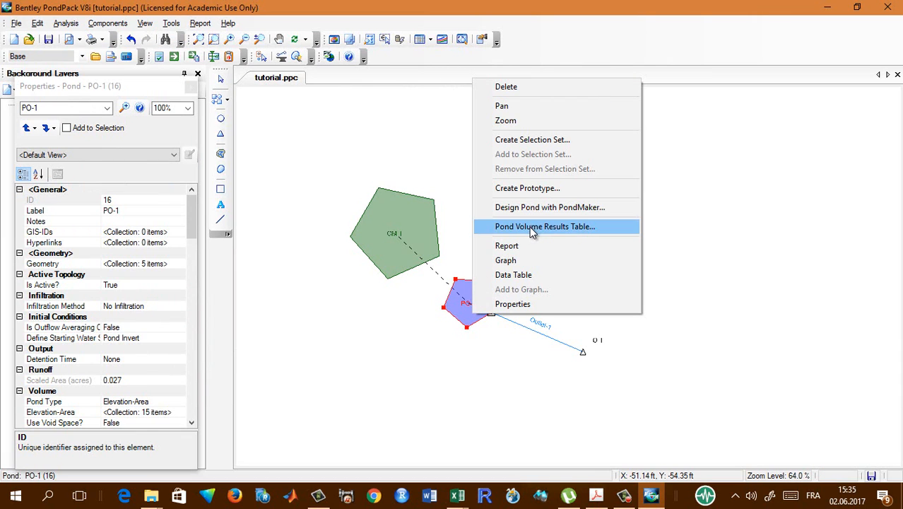
click(505, 260)
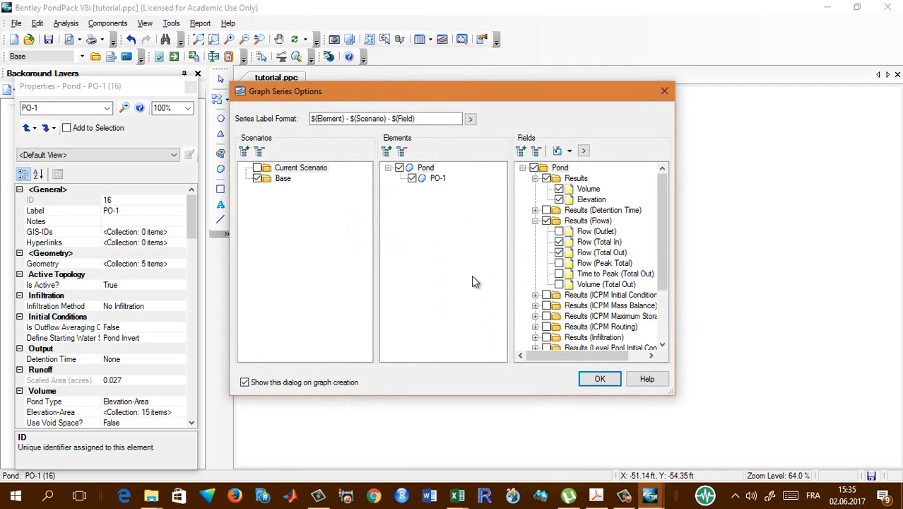
click(598, 379)
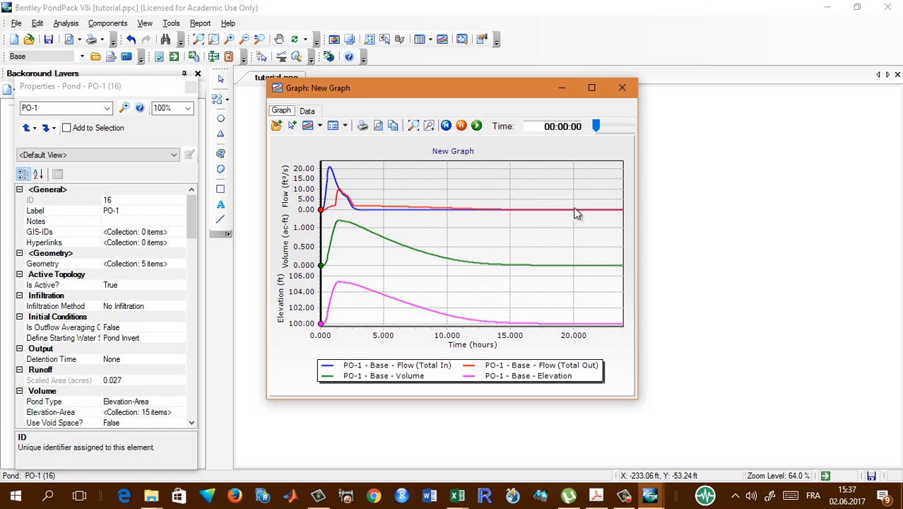
Restrict the PO-1 graph to the Volume and Elevation result fields, examine both curves, and close the graph
click(321, 126)
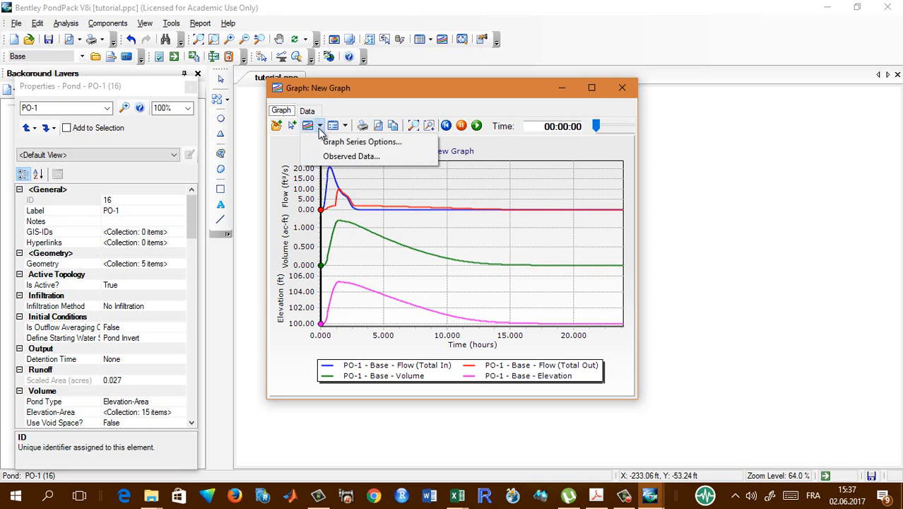
click(346, 139)
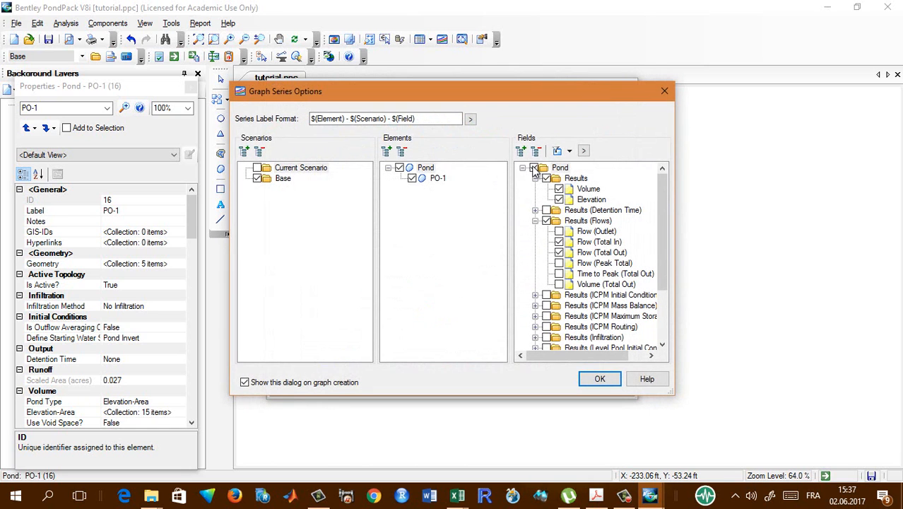
click(533, 168)
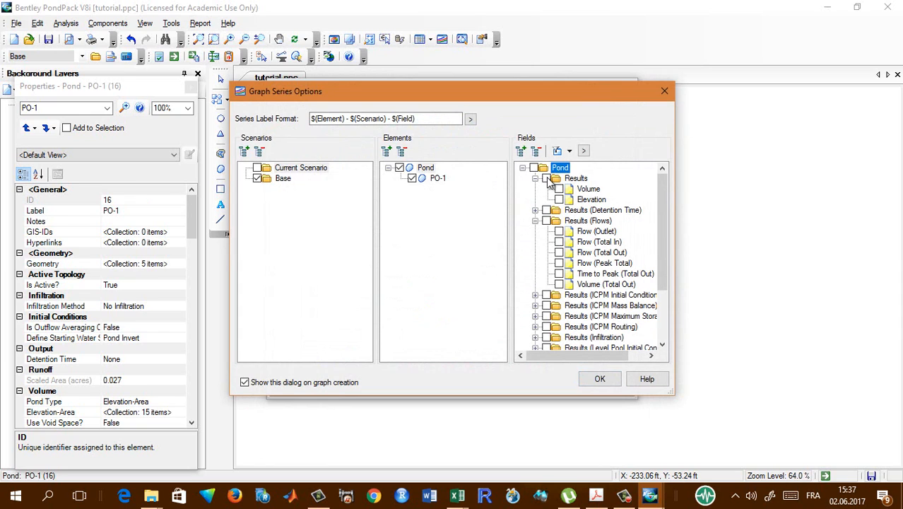
click(547, 178)
click(546, 178)
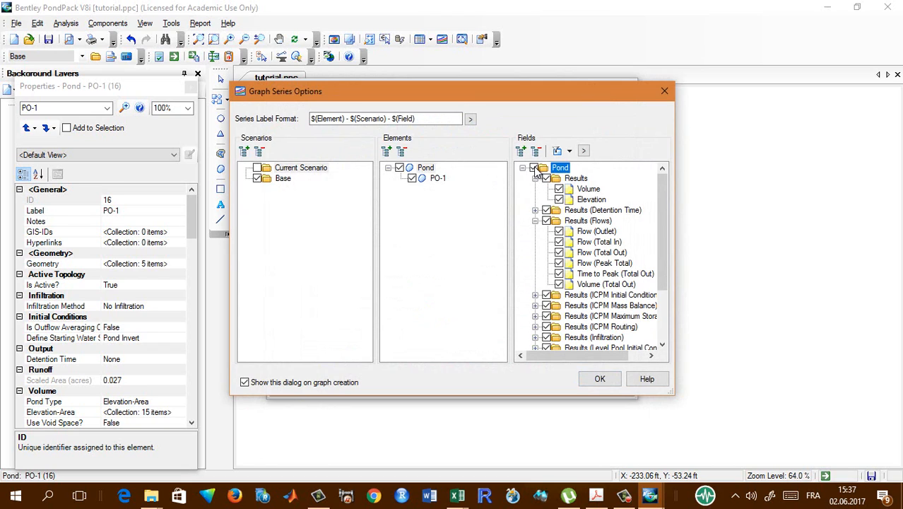
click(534, 169)
click(546, 178)
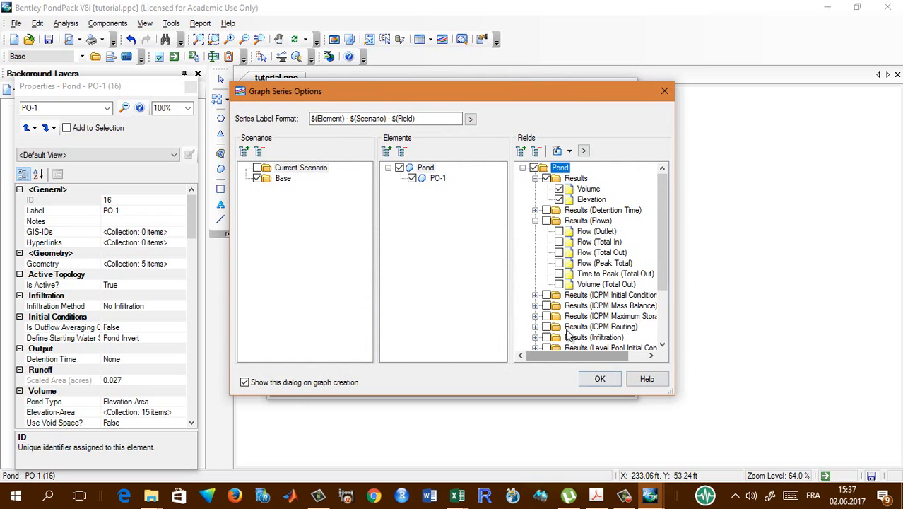
click(599, 379)
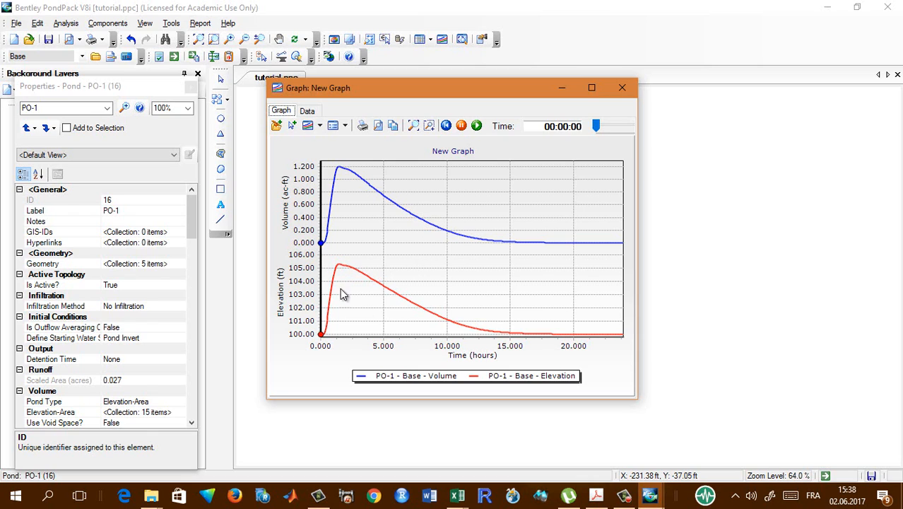
click(622, 88)
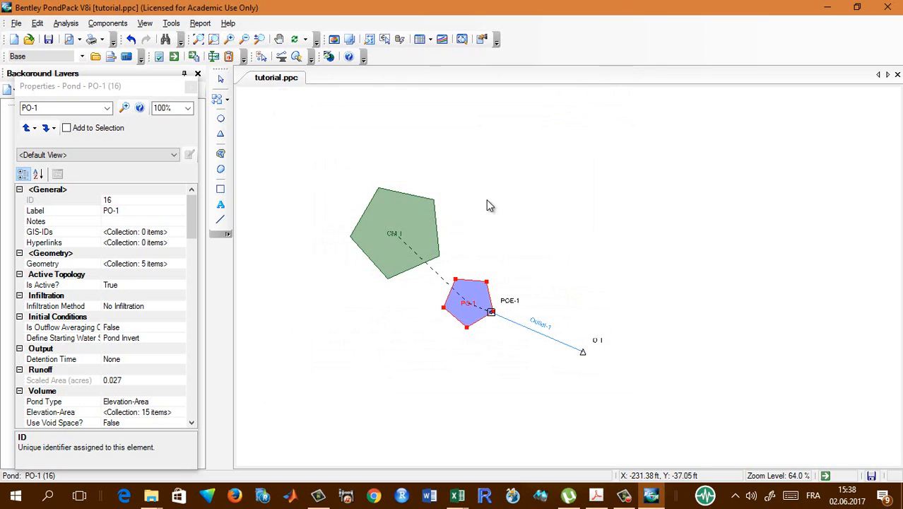
Consult the section list of quick start Lesson 1: Pond Design from Start to Finish, and close the help
scroll(395, 298, up, 3)
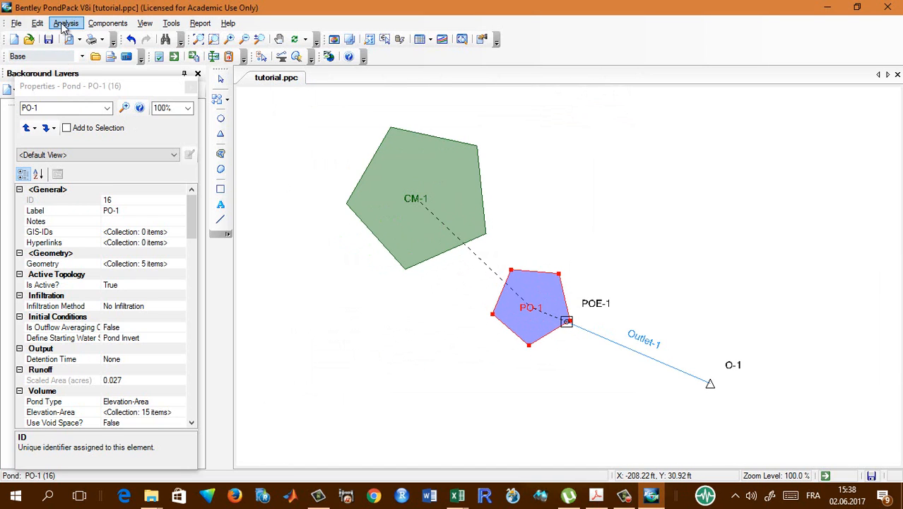
click(228, 23)
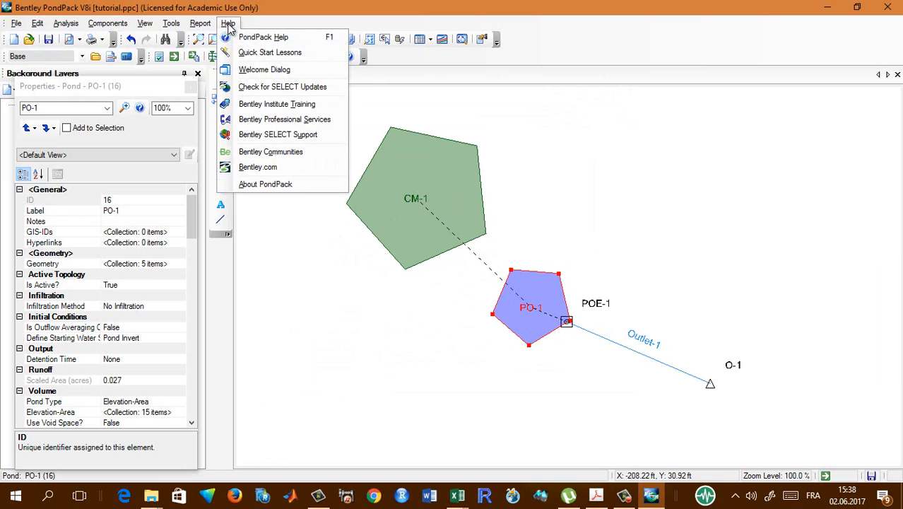
click(260, 54)
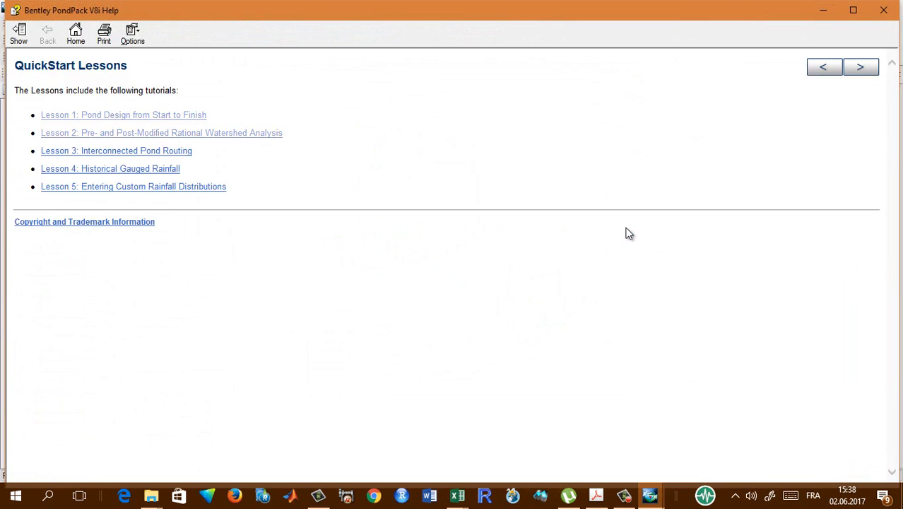
click(172, 122)
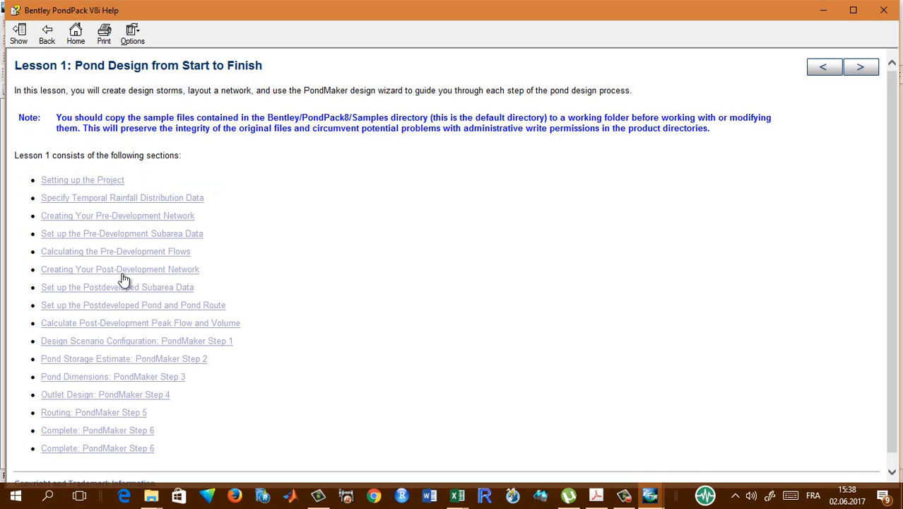
scroll(130, 280, down, 1)
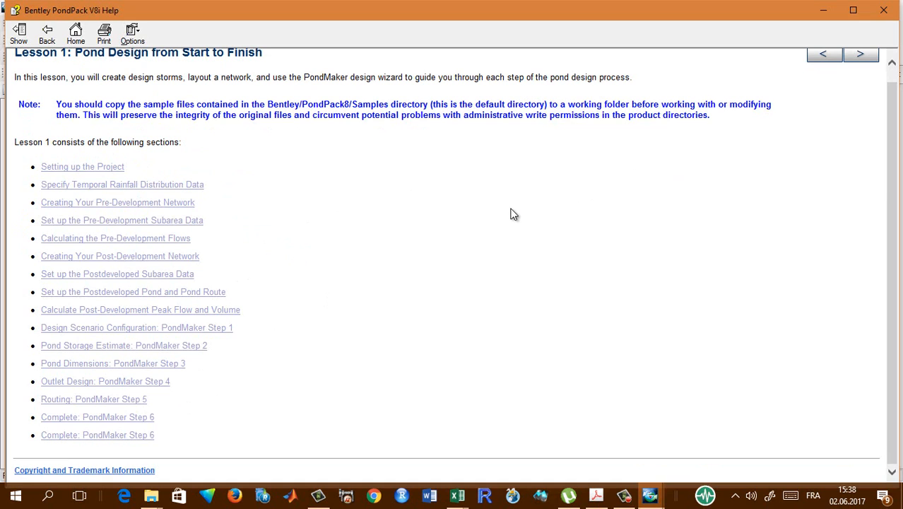
click(883, 11)
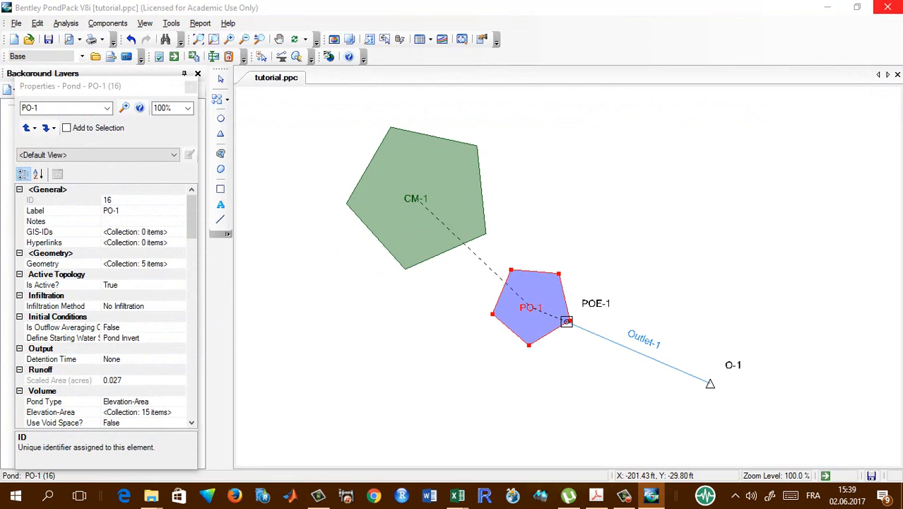
Switch to the Windows Ink Sketchpad and clear all existing ink from it
click(769, 497)
click(786, 189)
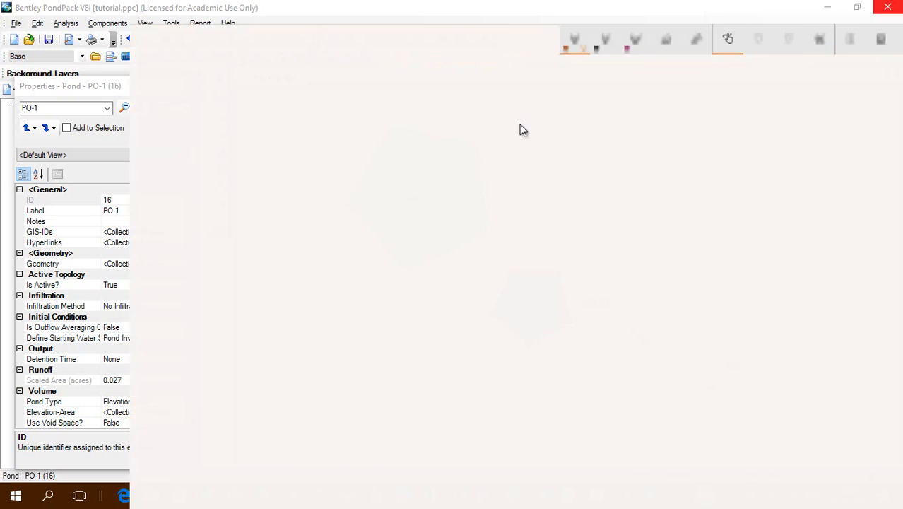
click(569, 18)
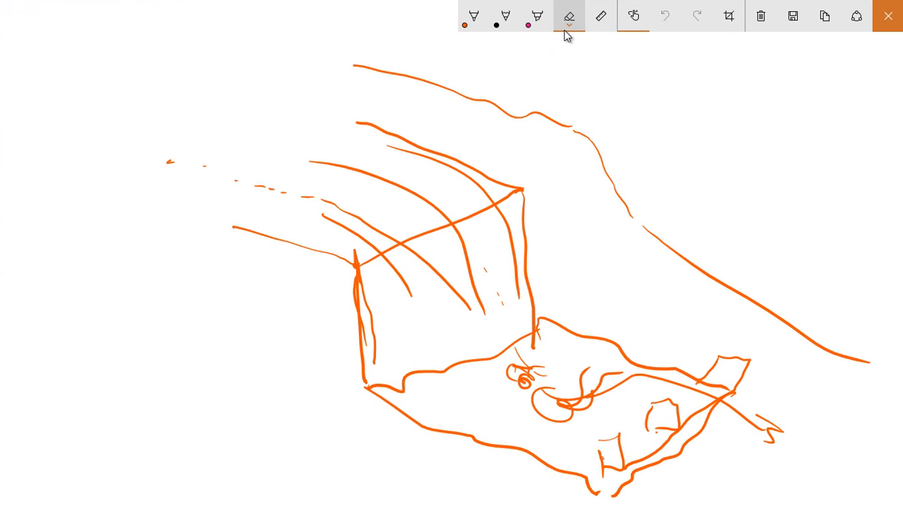
click(566, 22)
click(556, 49)
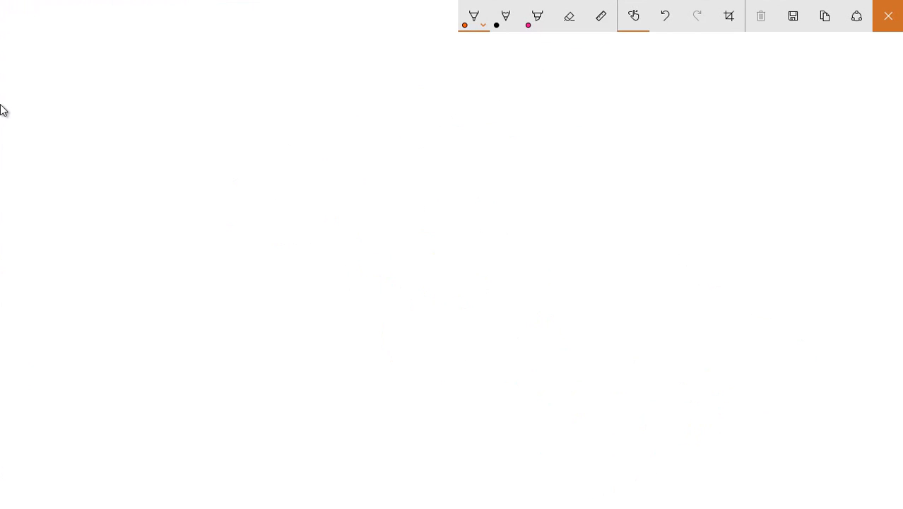
Handwrite the weir equation Q = CLH^3/2 in orange across the upper part of the sketchpad
mouse_move(321, 99)
mouse_down()
mouse_move(313, 121)
mouse_move(360, 138)
mouse_up()
mouse_move(380, 116)
mouse_down()
mouse_move(406, 117)
mouse_move(408, 133)
mouse_up()
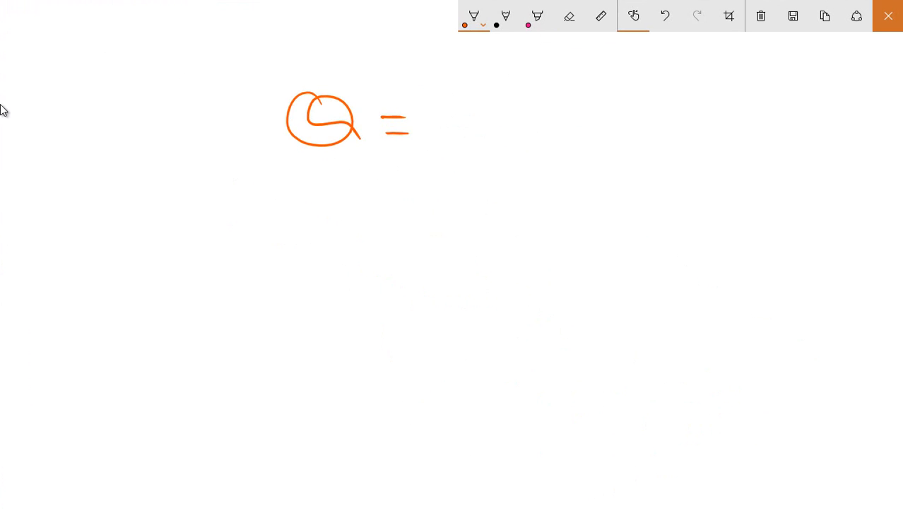
mouse_move(476, 105)
mouse_down()
mouse_move(449, 128)
mouse_move(518, 133)
mouse_up()
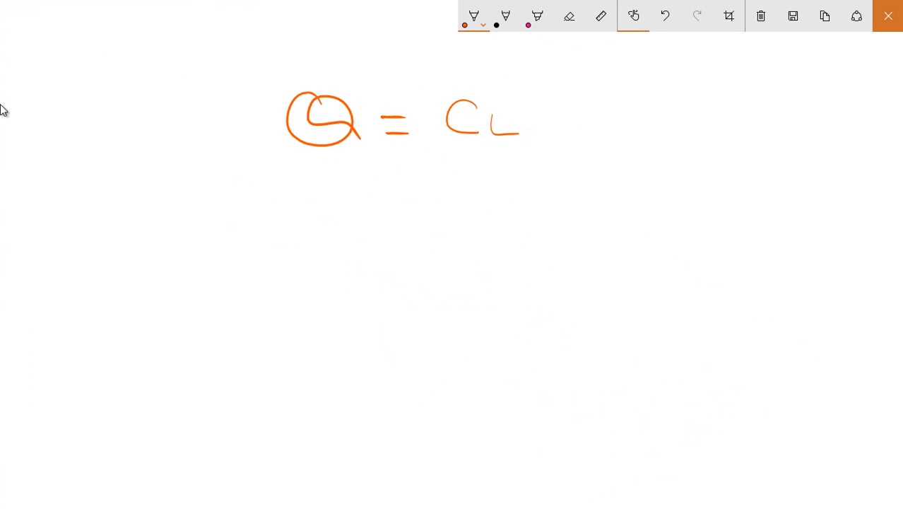
mouse_move(542, 103)
mouse_down()
mouse_move(538, 137)
mouse_move(562, 137)
mouse_move(557, 123)
mouse_up()
drag(566, 70, 587, 90)
drag(599, 87, 616, 103)
mouse_move(492, 96)
mouse_down()
mouse_move(496, 132)
mouse_move(513, 133)
mouse_move(495, 134)
mouse_move(492, 105)
mouse_up()
Handwrite the unit note "cfs" beside the equation's Q, circle it, and add a small arrow
mouse_move(110, 84)
mouse_down()
mouse_move(96, 90)
mouse_move(99, 111)
mouse_up()
mouse_move(134, 86)
mouse_down()
mouse_move(125, 73)
mouse_move(120, 116)
mouse_up()
mouse_move(118, 105)
mouse_down()
mouse_move(146, 86)
mouse_move(145, 101)
mouse_up()
mouse_move(105, 122)
mouse_down()
mouse_move(164, 78)
mouse_move(103, 118)
mouse_up()
drag(142, 101, 141, 120)
mouse_move(164, 105)
mouse_down()
mouse_move(176, 104)
mouse_move(164, 110)
mouse_up()
Write the heading "weirs" above the equation and underline it
mouse_move(309, 49)
mouse_down()
mouse_move(315, 68)
mouse_move(336, 45)
mouse_move(356, 65)
mouse_move(374, 65)
mouse_up()
mouse_move(393, 68)
mouse_down()
mouse_move(404, 55)
mouse_move(415, 71)
mouse_up()
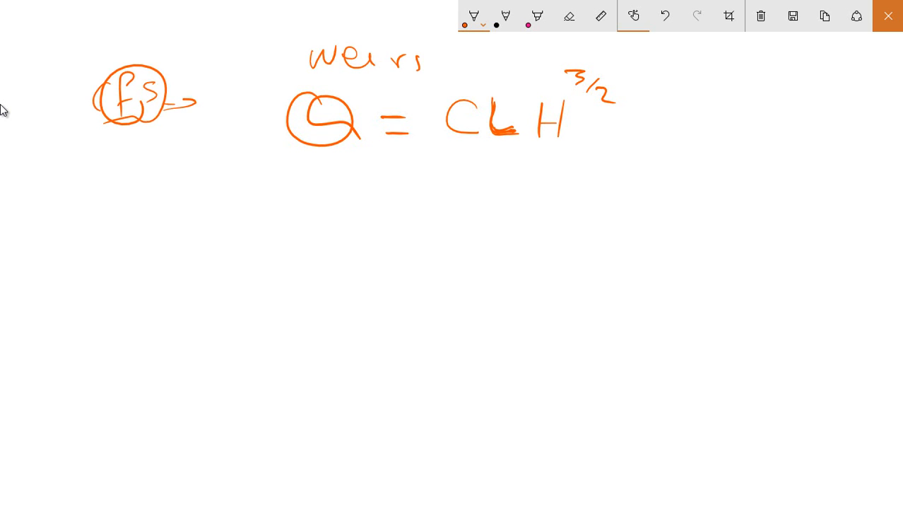
drag(310, 74, 398, 73)
Sketch a thin upright weir plate with a V-notch below the "cfs" note and an arrow showing flow over it
drag(172, 240, 259, 176)
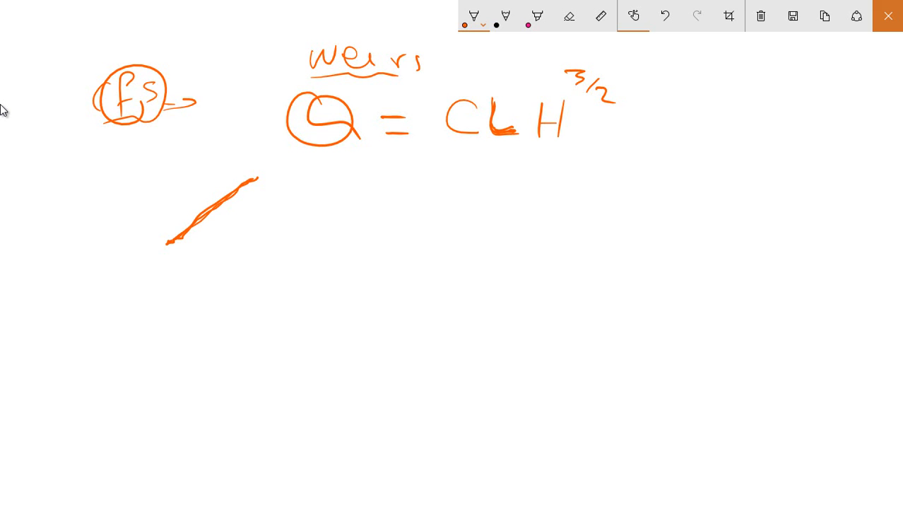
drag(164, 196, 169, 241)
mouse_move(164, 196)
mouse_down()
mouse_move(225, 164)
mouse_move(227, 144)
mouse_move(252, 131)
mouse_move(260, 174)
mouse_move(250, 178)
mouse_up()
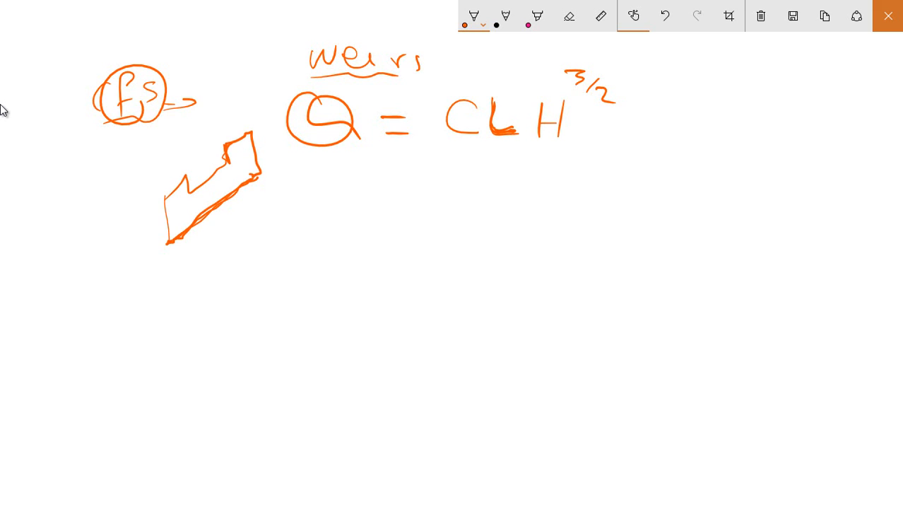
drag(187, 159, 241, 201)
Sketch a wide, flat weir crest below the notched weir, with a curved arrow showing flow across it
mouse_move(233, 303)
mouse_down()
mouse_move(308, 226)
mouse_move(342, 227)
mouse_move(228, 333)
mouse_up()
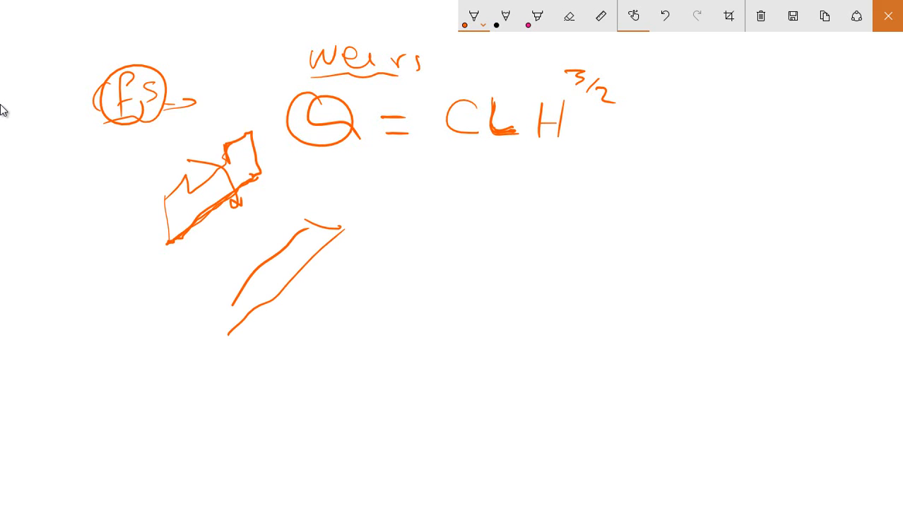
mouse_move(233, 300)
mouse_down()
mouse_move(212, 321)
mouse_move(239, 339)
mouse_up()
mouse_move(192, 255)
mouse_down()
mouse_move(277, 280)
mouse_move(285, 322)
mouse_move(299, 303)
mouse_up()
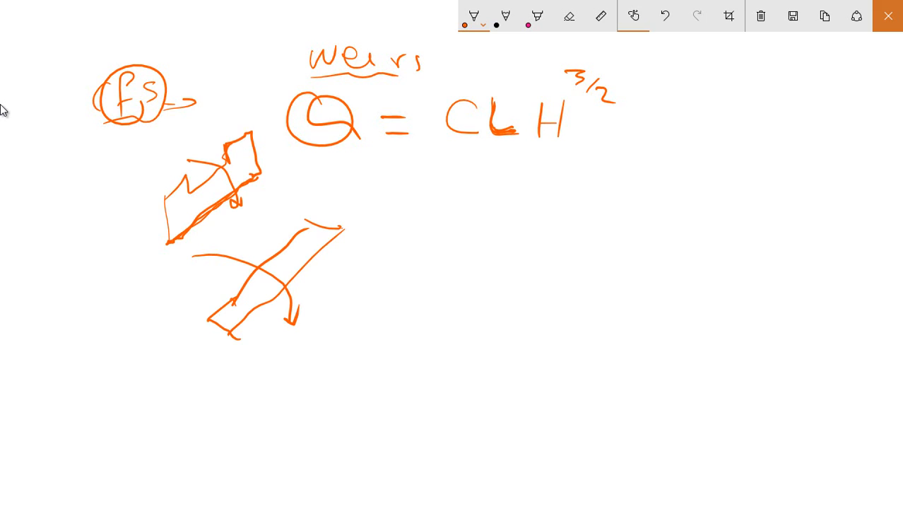
Handwrite a V-notch symbol with an equals sign and tan θ/2 H below the weir equation, circling the tangent expression
mouse_move(423, 205)
mouse_down()
mouse_move(435, 226)
mouse_move(491, 206)
mouse_up()
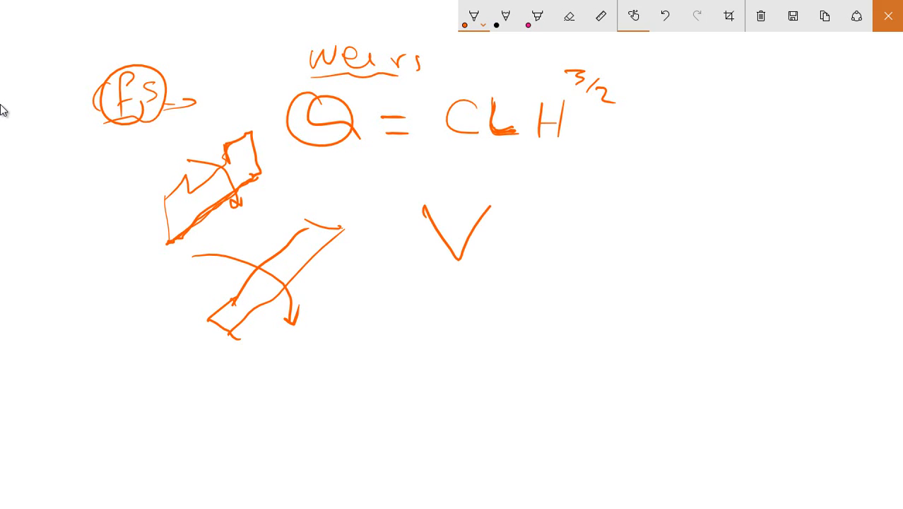
mouse_move(661, 200)
mouse_down()
mouse_move(654, 233)
mouse_move(695, 227)
mouse_up()
drag(735, 203, 703, 249)
drag(727, 230, 748, 243)
drag(774, 200, 771, 228)
mouse_move(793, 198)
mouse_down()
mouse_move(790, 227)
mouse_move(788, 214)
mouse_up()
mouse_move(728, 172)
mouse_down()
mouse_move(722, 240)
mouse_move(679, 205)
mouse_up()
drag(541, 216, 589, 220)
drag(533, 240, 583, 239)
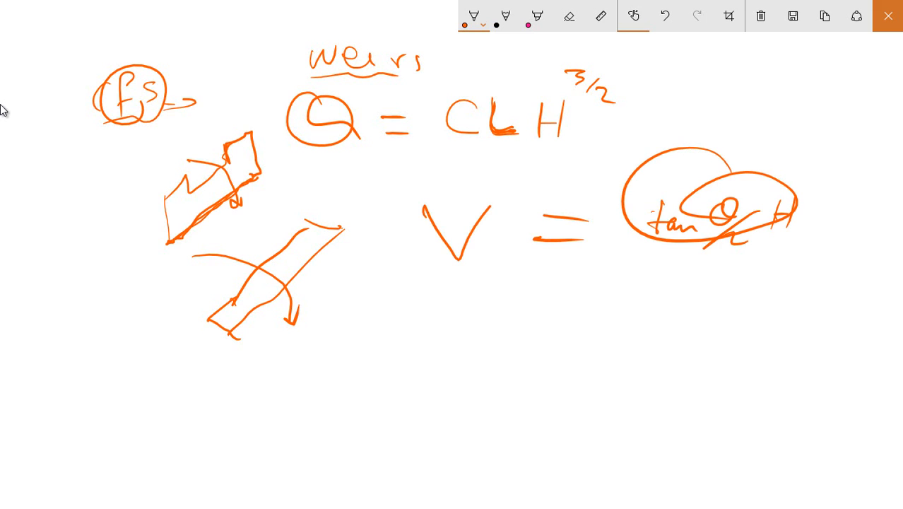
Sketch the front view of a weir plate with a V-notch in its crest and two upright sides below the V-notch expression
mouse_move(369, 303)
mouse_down()
mouse_move(401, 358)
mouse_move(435, 302)
mouse_move(548, 303)
mouse_up()
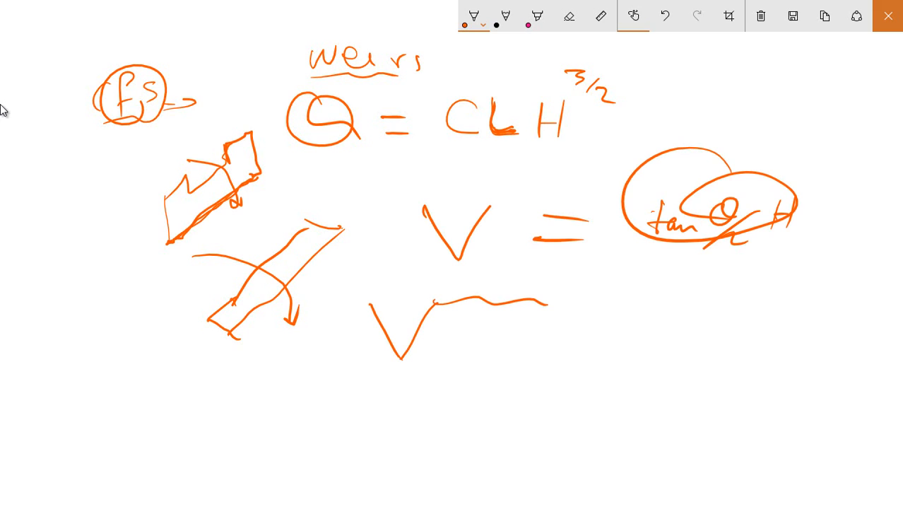
mouse_move(370, 303)
mouse_down()
mouse_move(315, 300)
mouse_move(303, 373)
mouse_up()
drag(547, 303, 547, 385)
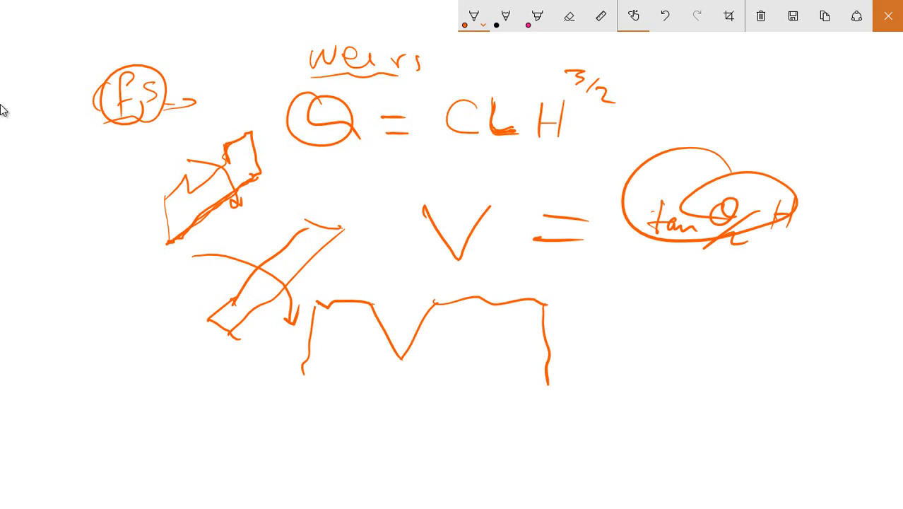
Erase all ink from the sketch board
click(568, 16)
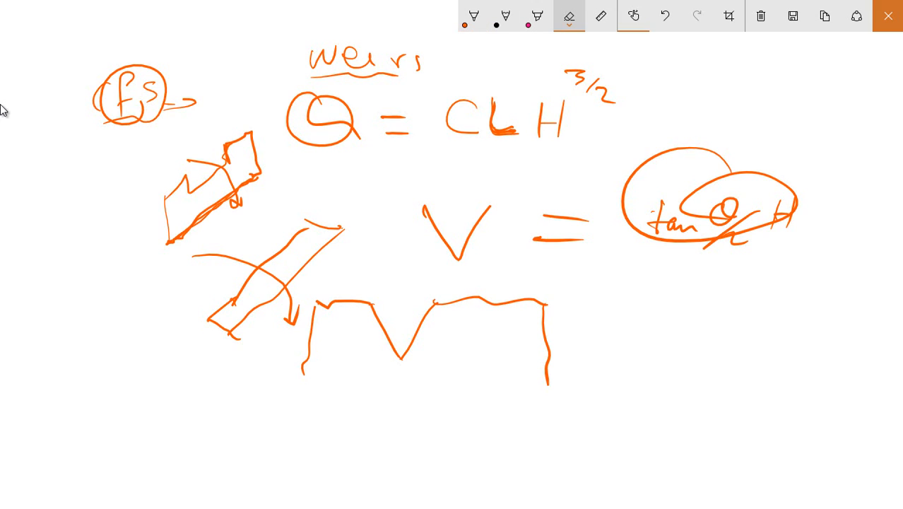
click(568, 15)
click(569, 47)
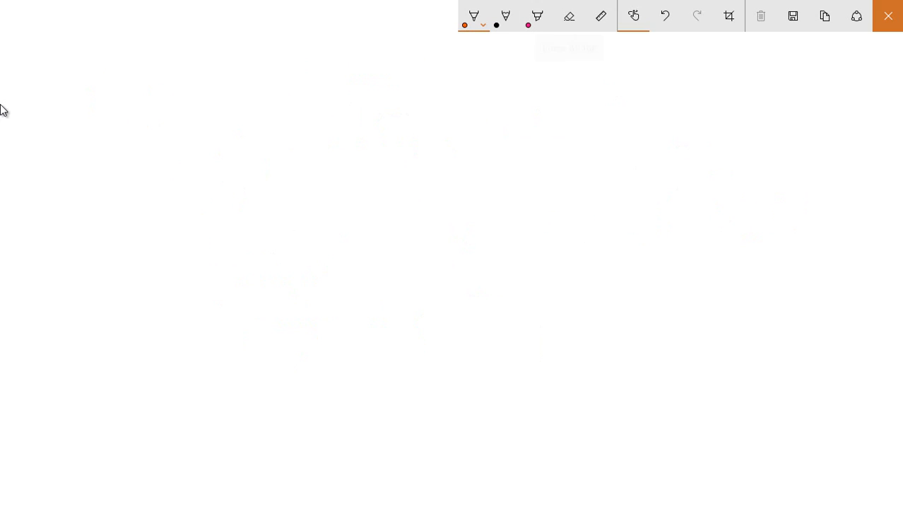
Handwrite the orifice equation Q = CA√(2gh) on the blank board
mouse_move(228, 132)
mouse_down()
mouse_move(254, 166)
mouse_move(268, 163)
mouse_up()
drag(294, 141, 322, 156)
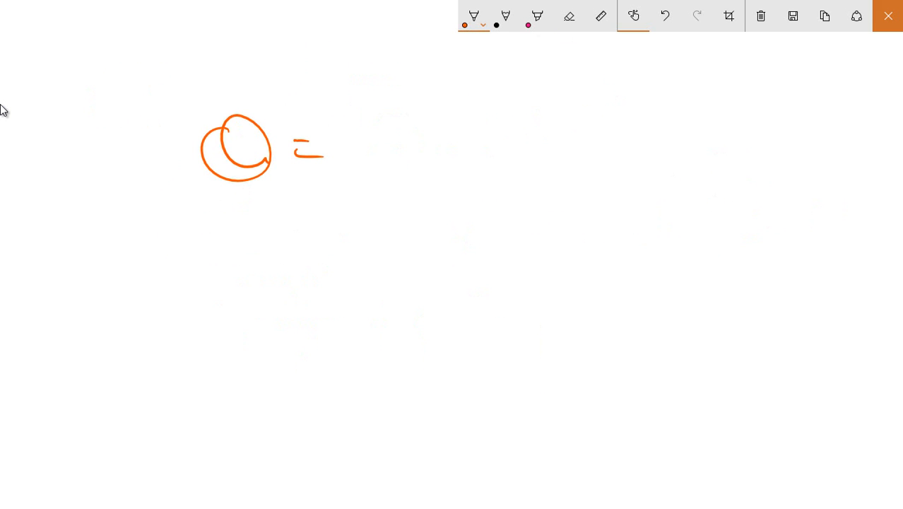
mouse_move(397, 125)
mouse_down()
mouse_move(402, 148)
mouse_move(432, 153)
mouse_up()
drag(417, 143, 429, 141)
drag(476, 114, 595, 111)
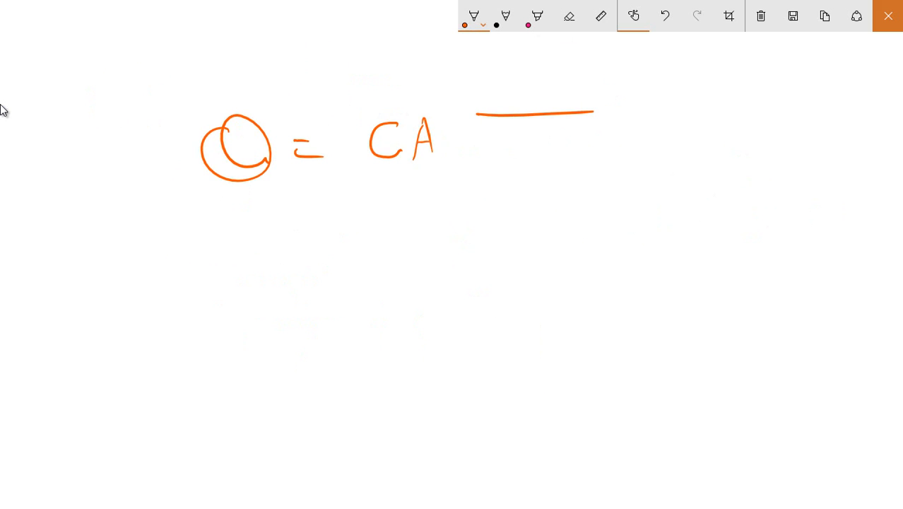
mouse_move(478, 113)
mouse_down()
mouse_move(452, 177)
mouse_move(448, 149)
mouse_up()
mouse_move(486, 138)
mouse_down()
mouse_move(503, 137)
mouse_move(515, 157)
mouse_up()
mouse_move(535, 135)
mouse_down()
mouse_move(522, 144)
mouse_move(521, 169)
mouse_up()
mouse_move(544, 128)
mouse_down()
mouse_move(544, 153)
mouse_move(568, 153)
mouse_up()
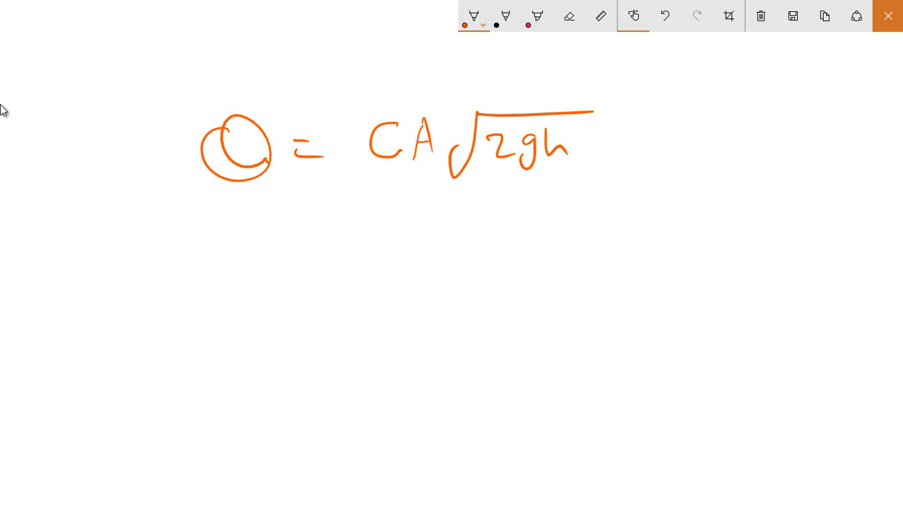
Write the simplified form CA√(64.4h) below the orifice equation and underline the 2g term
drag(370, 214, 374, 245)
drag(410, 215, 393, 250)
mouse_move(417, 207)
mouse_down()
mouse_move(423, 245)
mouse_move(434, 230)
mouse_up()
mouse_move(469, 212)
mouse_down()
mouse_move(570, 201)
mouse_move(463, 259)
mouse_move(441, 240)
mouse_up()
mouse_move(500, 223)
mouse_down()
mouse_move(490, 238)
mouse_move(521, 239)
mouse_up()
mouse_move(524, 224)
mouse_down()
mouse_move(525, 247)
mouse_move(559, 234)
mouse_move(557, 247)
mouse_up()
click(535, 235)
mouse_move(570, 215)
mouse_down()
mouse_move(588, 244)
mouse_move(605, 212)
mouse_up()
drag(495, 167, 535, 169)
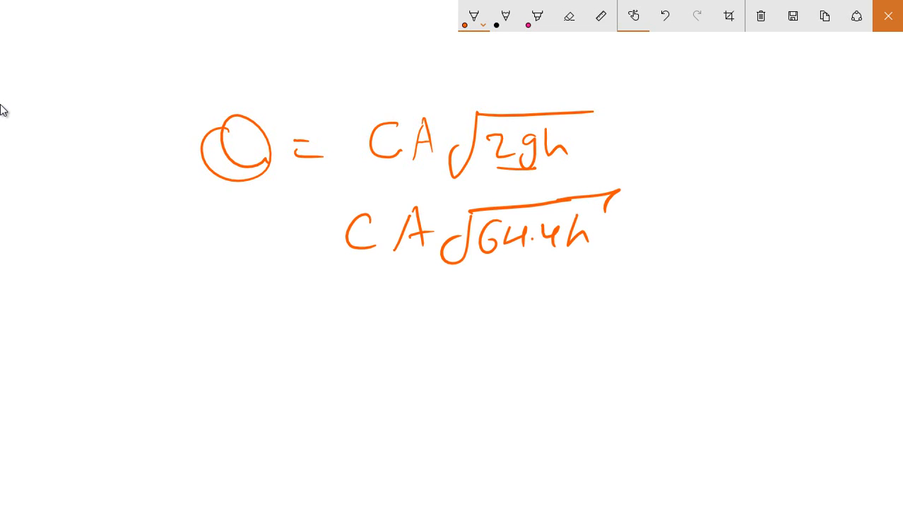
Write the gravity value g = 32.2 below the equations, and close the sketch board to return to PondPack
mouse_move(256, 297)
mouse_down()
mouse_move(260, 332)
mouse_move(247, 359)
mouse_up()
mouse_move(290, 311)
mouse_down()
mouse_move(301, 308)
mouse_move(304, 320)
mouse_up()
mouse_move(323, 305)
mouse_down()
mouse_move(339, 315)
mouse_move(322, 337)
mouse_up()
mouse_move(345, 306)
mouse_down()
mouse_move(364, 329)
mouse_move(423, 337)
mouse_up()
click(370, 319)
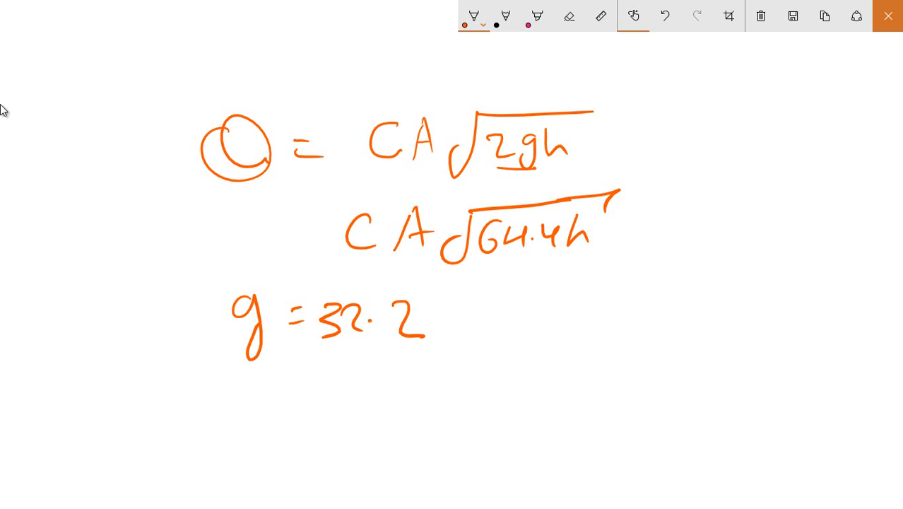
click(888, 16)
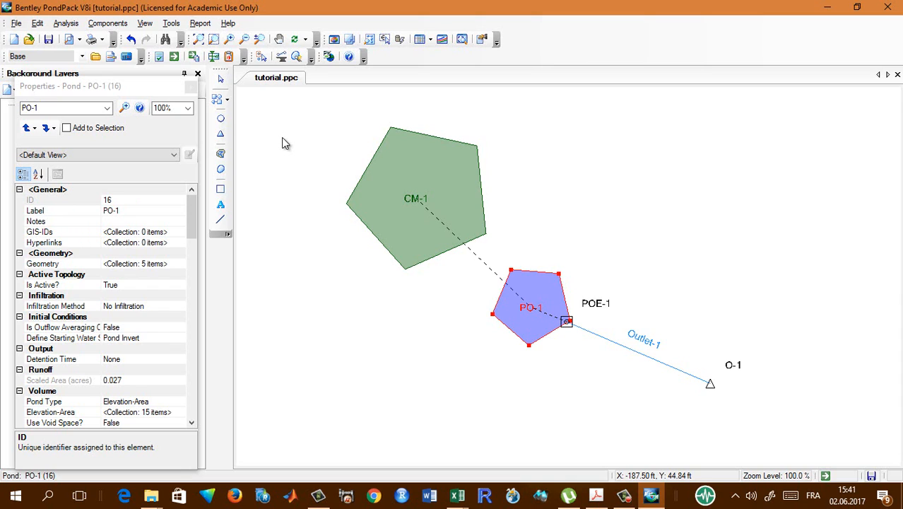
click(16, 23)
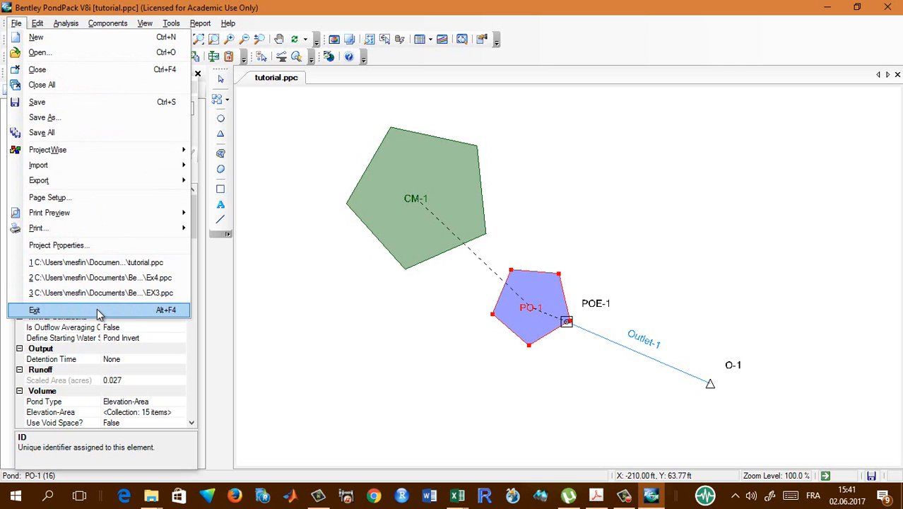
click(228, 23)
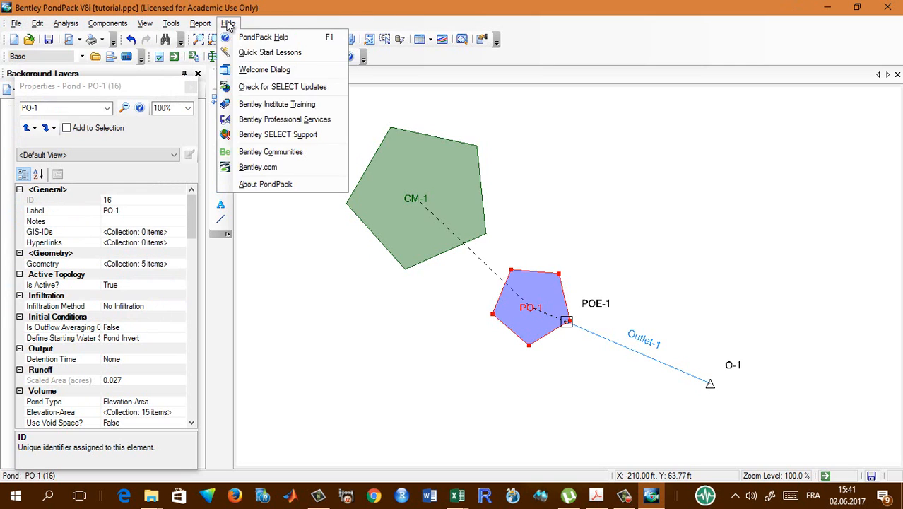
click(228, 23)
click(228, 23)
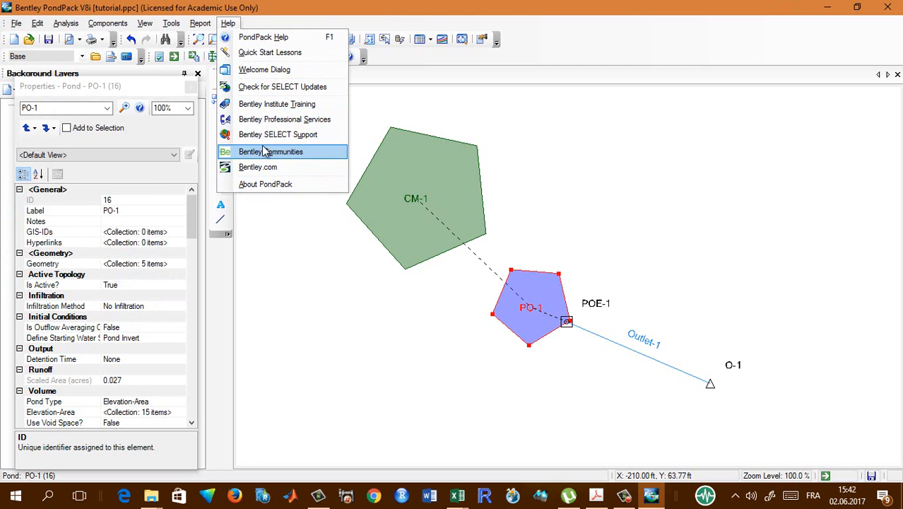
Exit the program, saving the changes to the tutorial.ppc project
click(15, 24)
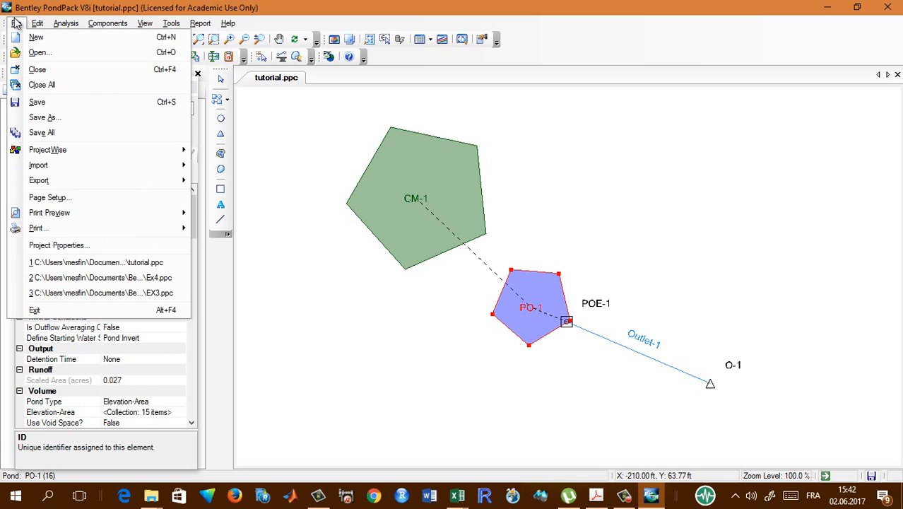
click(124, 312)
click(402, 295)
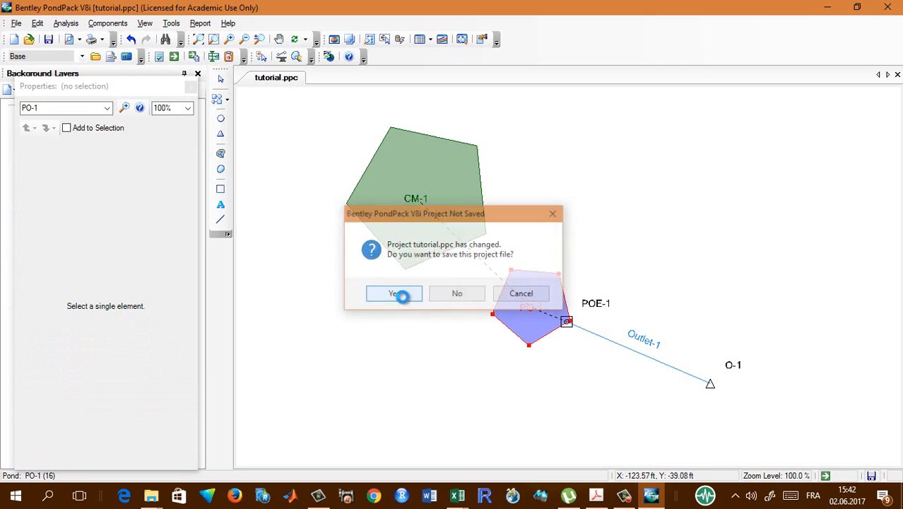